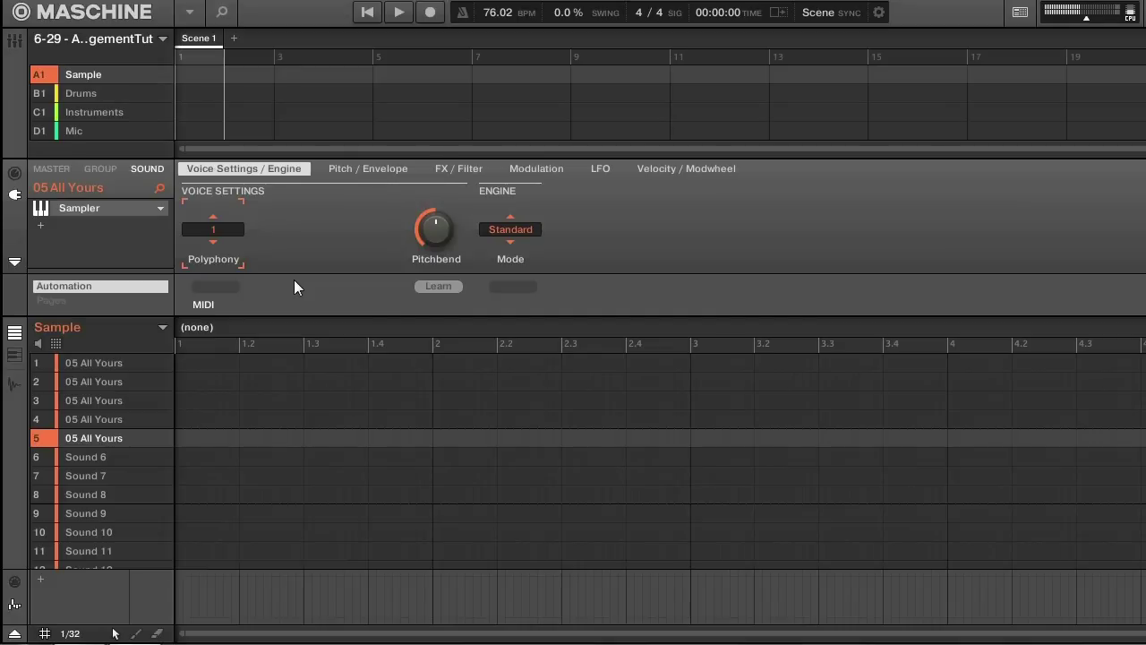
Step: Rename the first scene as Intro
{"action": "left_click", "coordinate": [201, 43]}
{"action": "double_click", "coordinate": [201, 41]}
{"action": "type", "text": "Intro"}
{"action": "key", "text": "Return"}
Step: Assign the "Main, Fade Out Auto" pattern to the Sample group in the Intro scene
{"action": "left_click", "coordinate": [163, 328]}
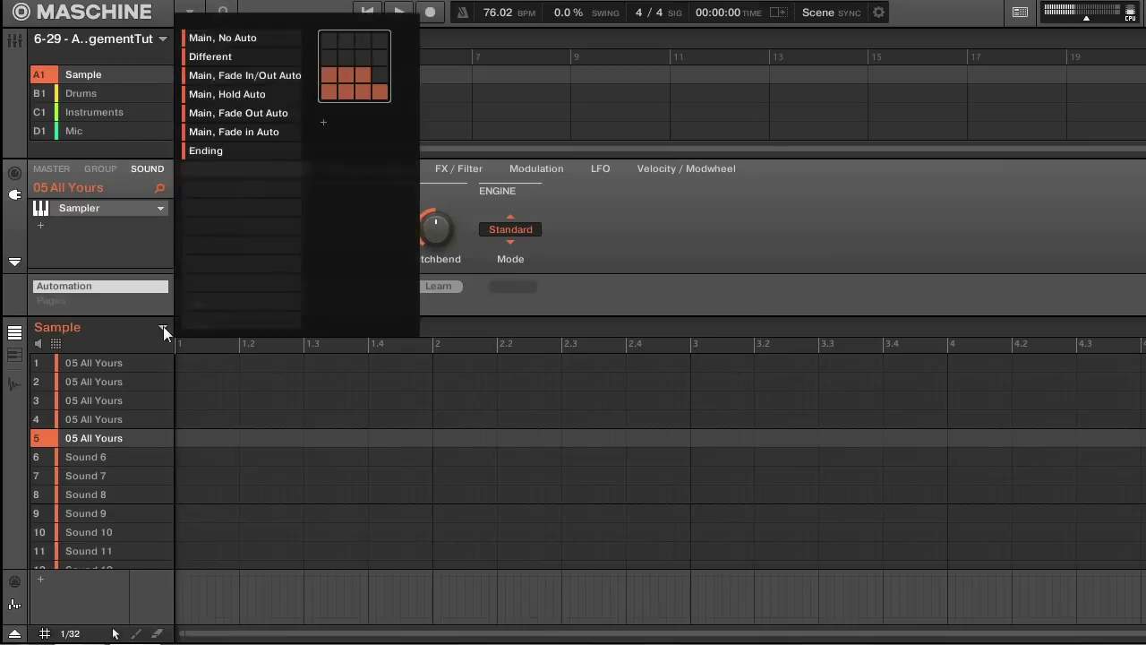
{"action": "left_click", "coordinate": [213, 113]}
{"action": "left_click", "coordinate": [573, 231]}
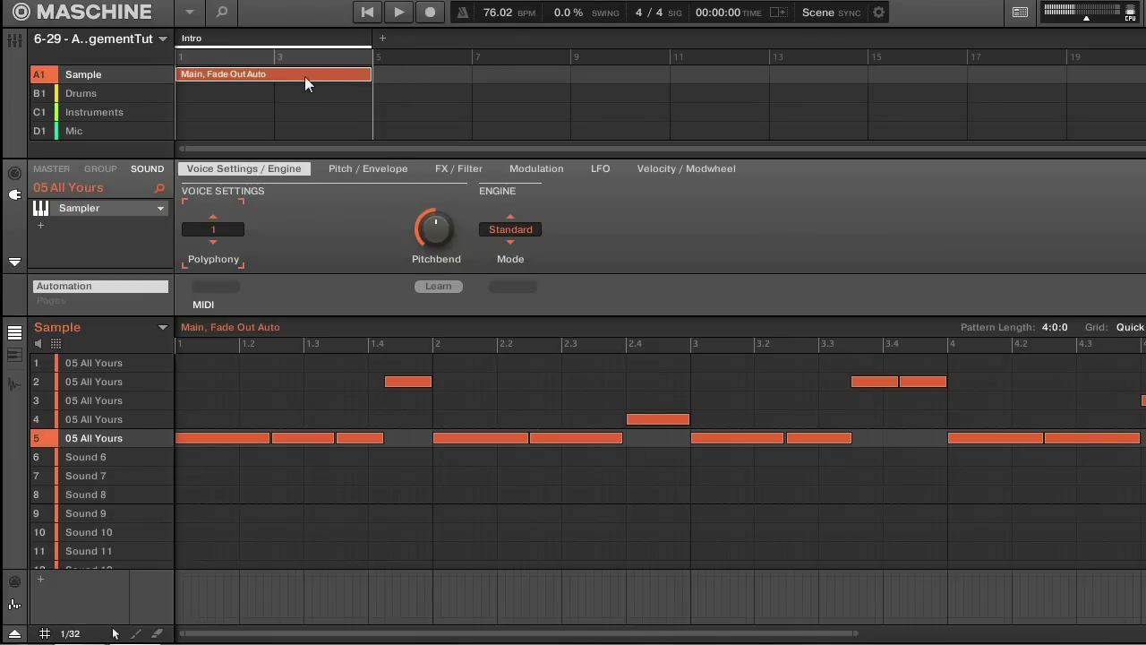
Step: Assign the "Intro" pattern to the Drums group in the Intro scene
{"action": "left_click", "coordinate": [134, 100]}
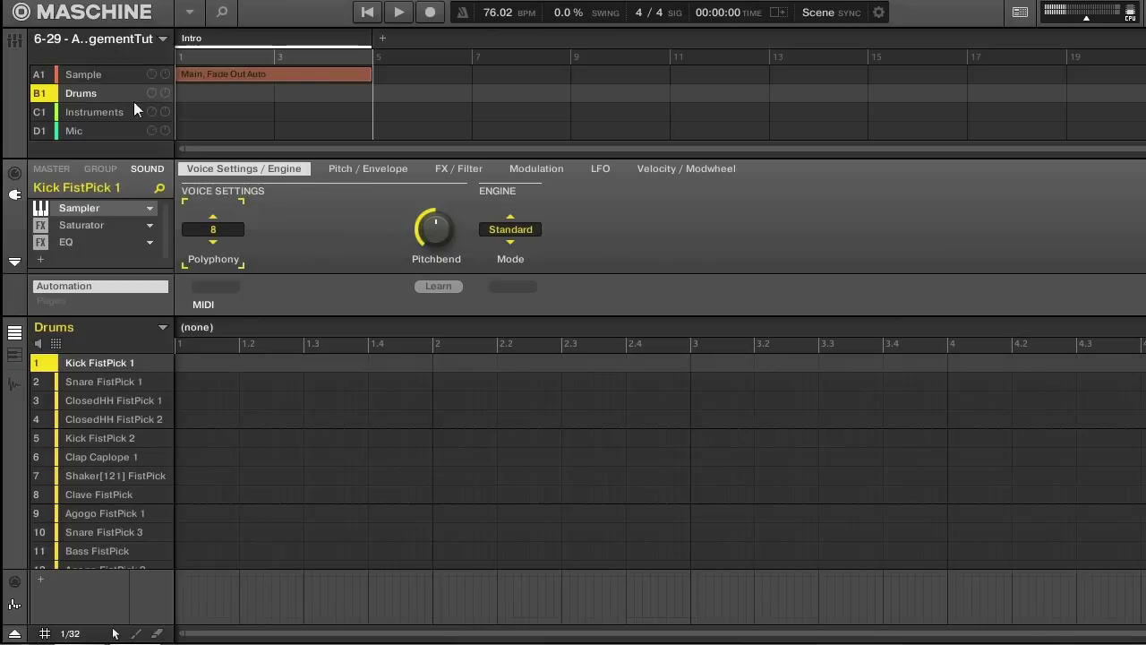
{"action": "left_click", "coordinate": [162, 327]}
{"action": "left_click", "coordinate": [229, 96]}
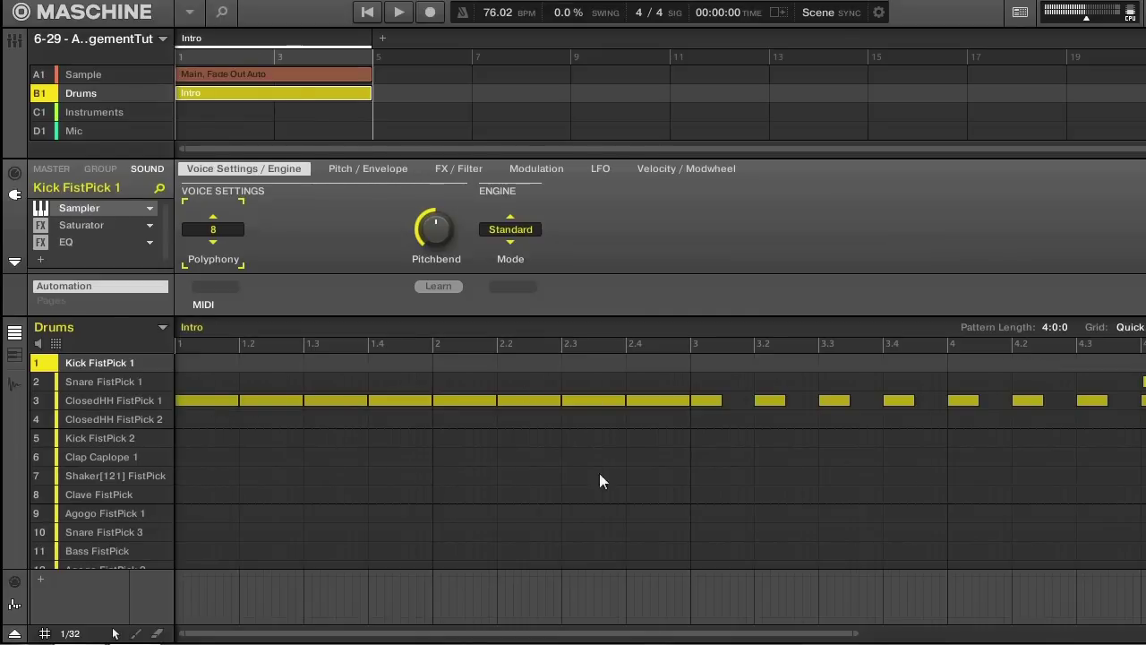
{"action": "scroll", "coordinate": [480, 452], "scroll_direction": "down", "scroll_amount": 2}
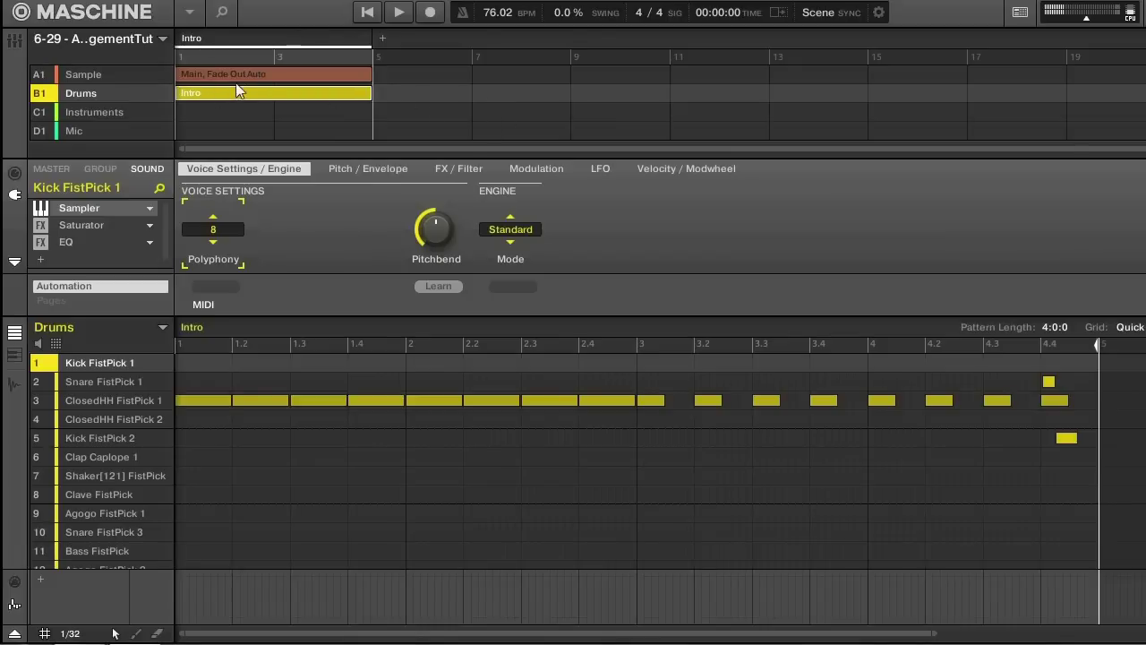
Step: Add a second scene and assign the "Main, No Auto" pattern to its Sample group
{"action": "left_click", "coordinate": [381, 40]}
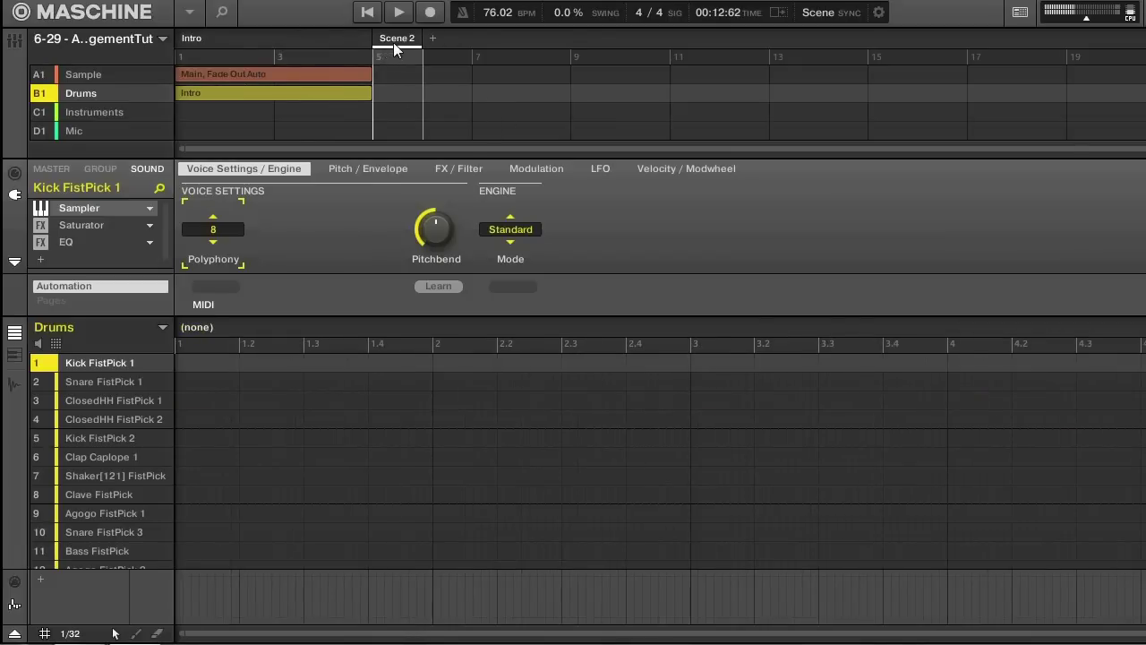
{"action": "left_click", "coordinate": [111, 75]}
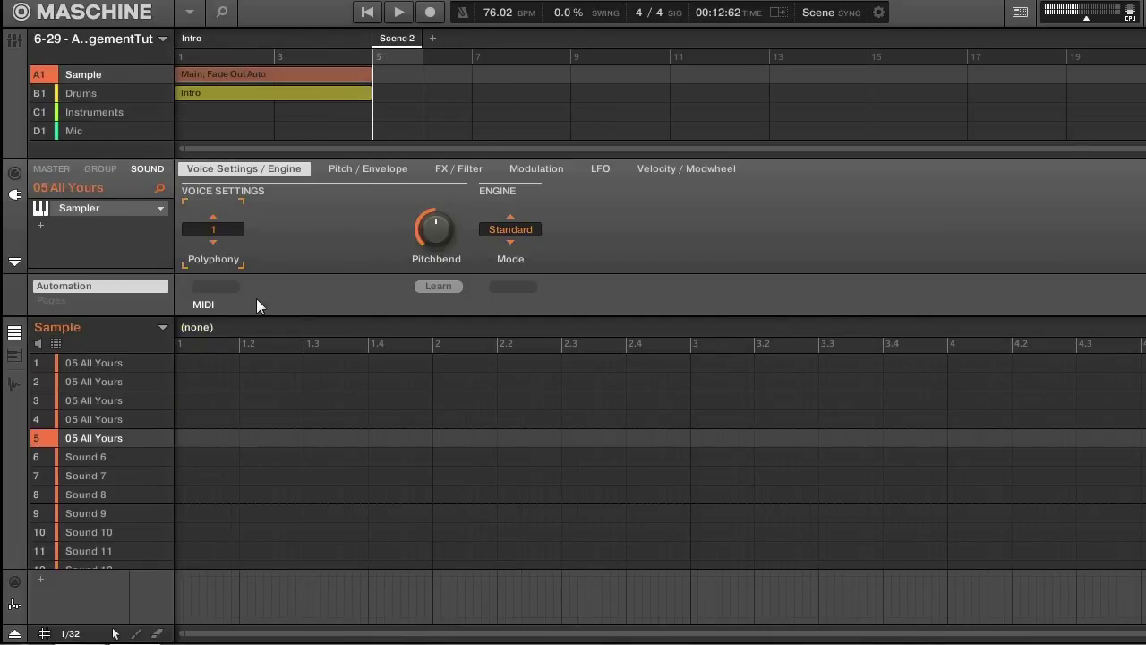
{"action": "left_click", "coordinate": [168, 326]}
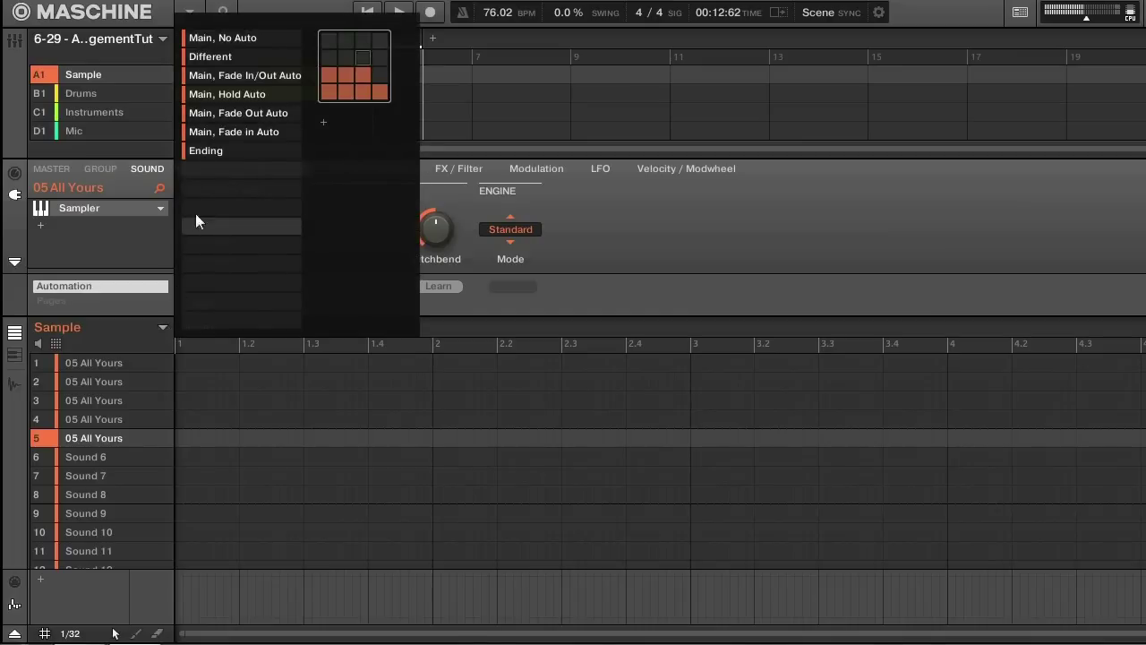
{"action": "left_click", "coordinate": [217, 39]}
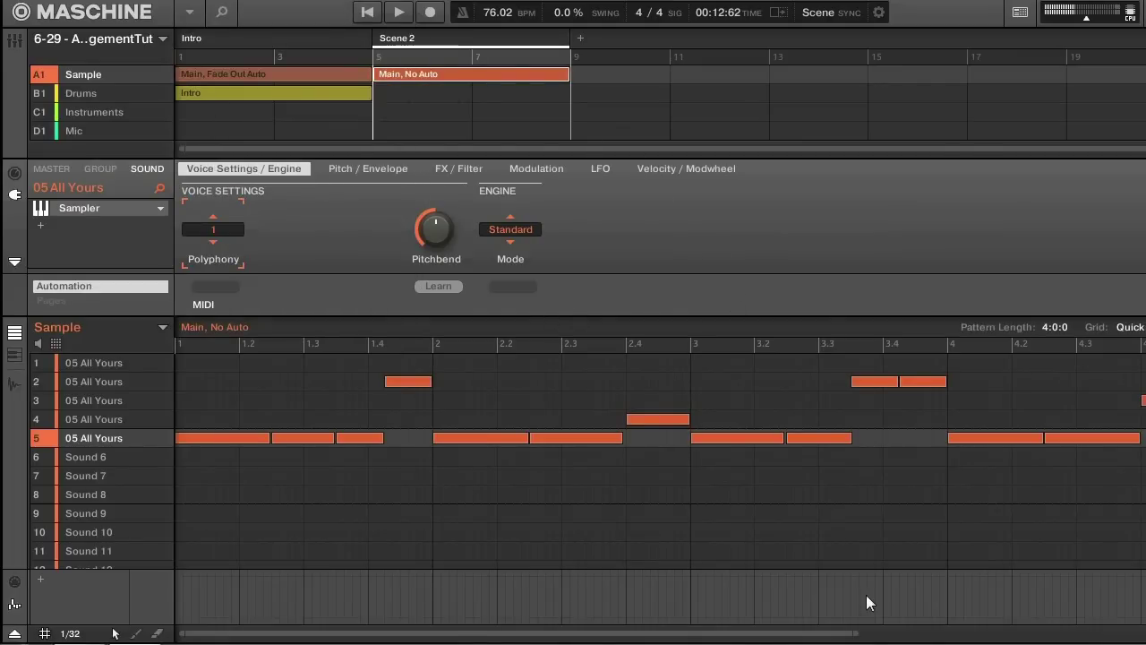
{"action": "left_click_drag", "start_coordinate": [858, 633], "coordinate": [906, 633]}
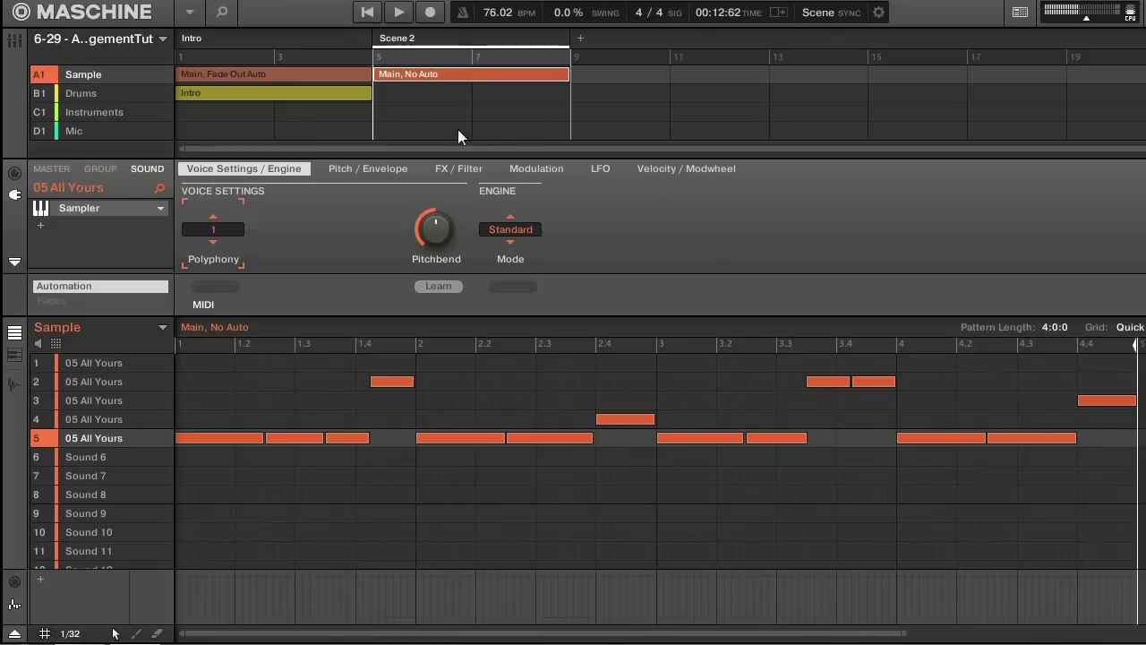
Step: Assign the "Main, Crash begin" pattern to the Drums group in Scene 2
{"action": "left_click", "coordinate": [413, 91]}
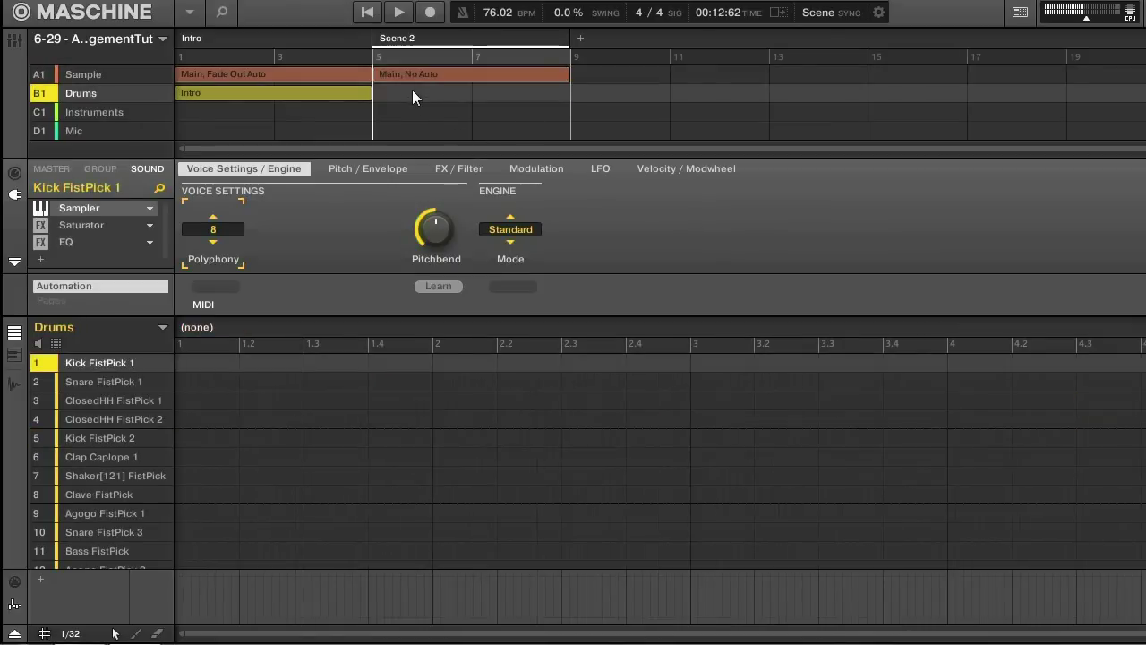
{"action": "left_click", "coordinate": [162, 326]}
{"action": "left_click", "coordinate": [244, 58]}
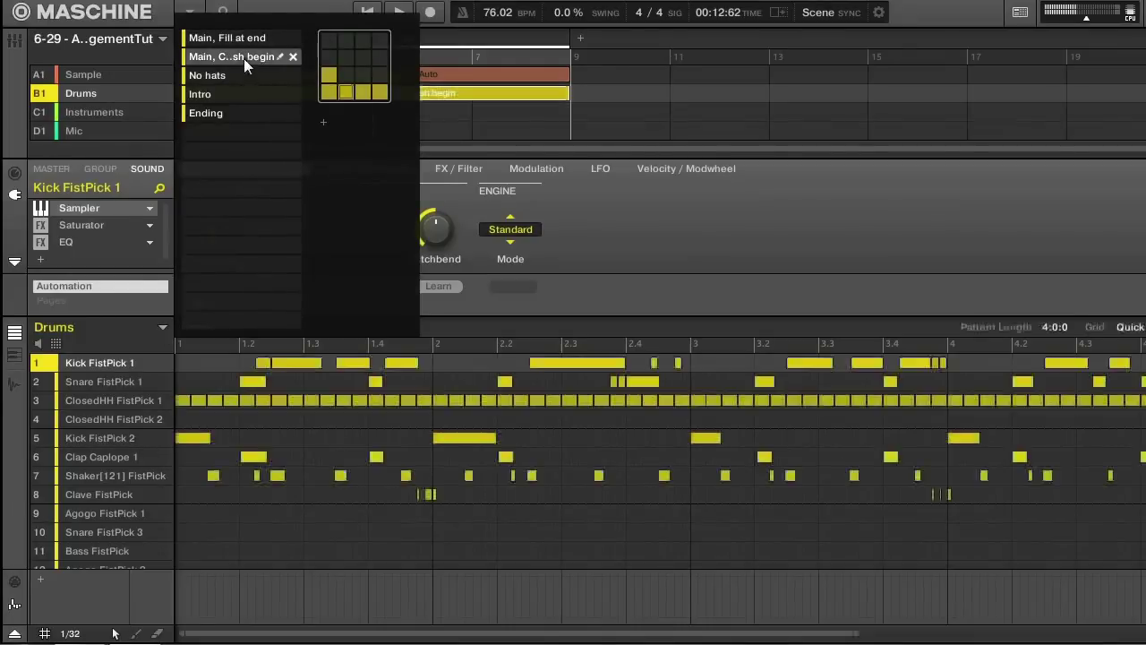
{"action": "left_click", "coordinate": [637, 199]}
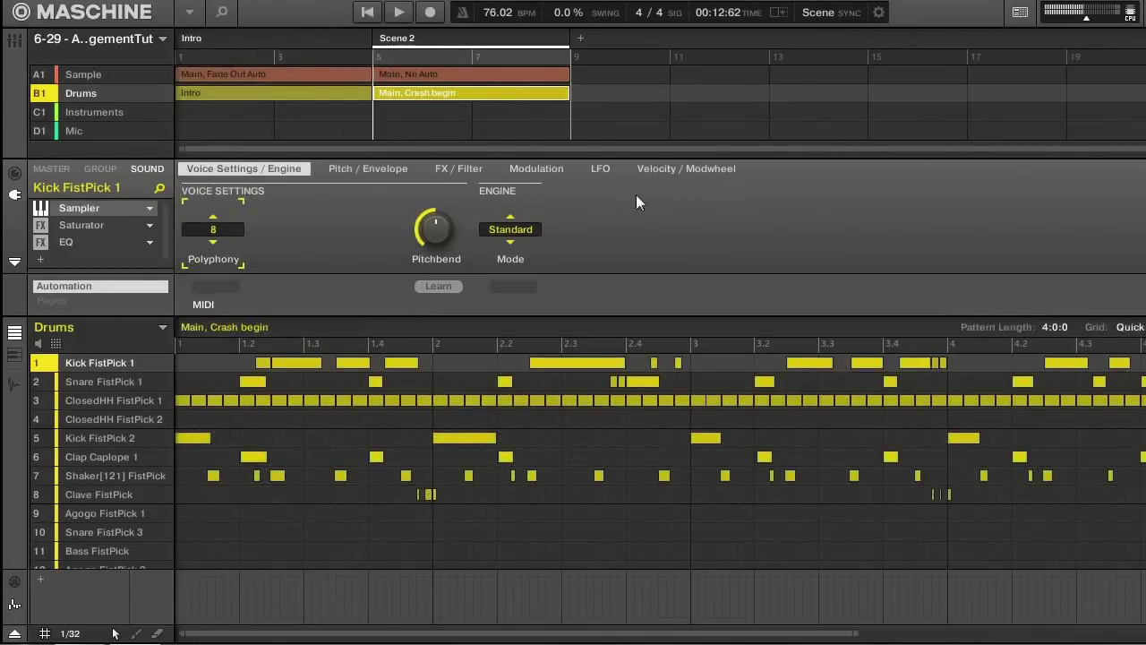
Step: Assign the "Just bass" pattern to the Instruments group in Scene 2
{"action": "left_click", "coordinate": [382, 112]}
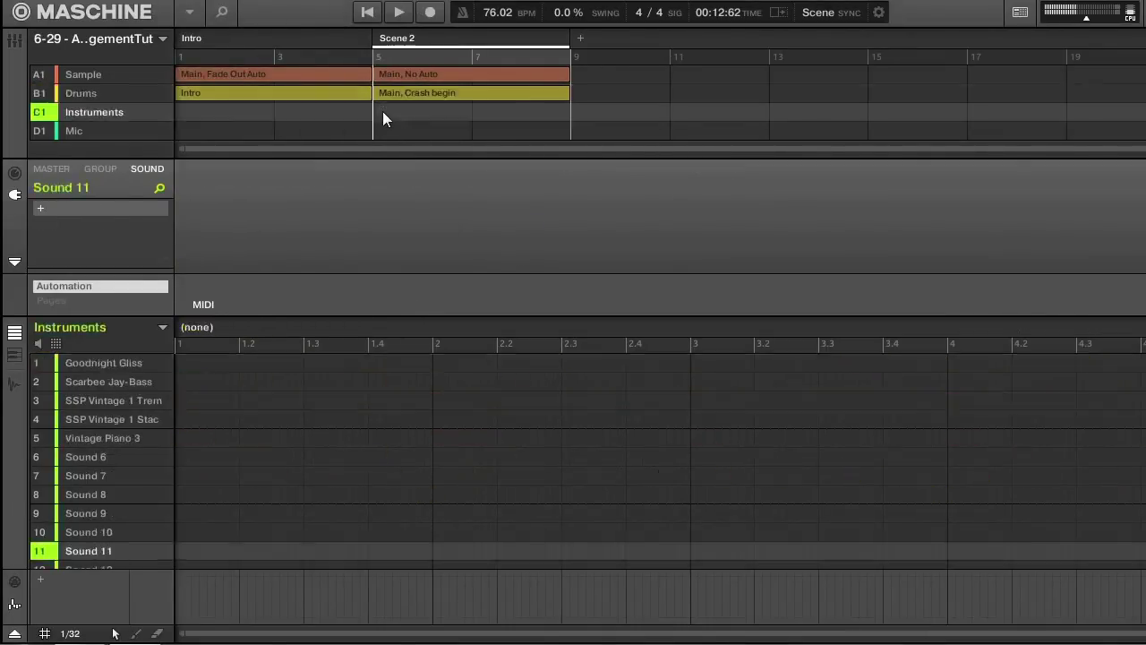
{"action": "left_click", "coordinate": [161, 327]}
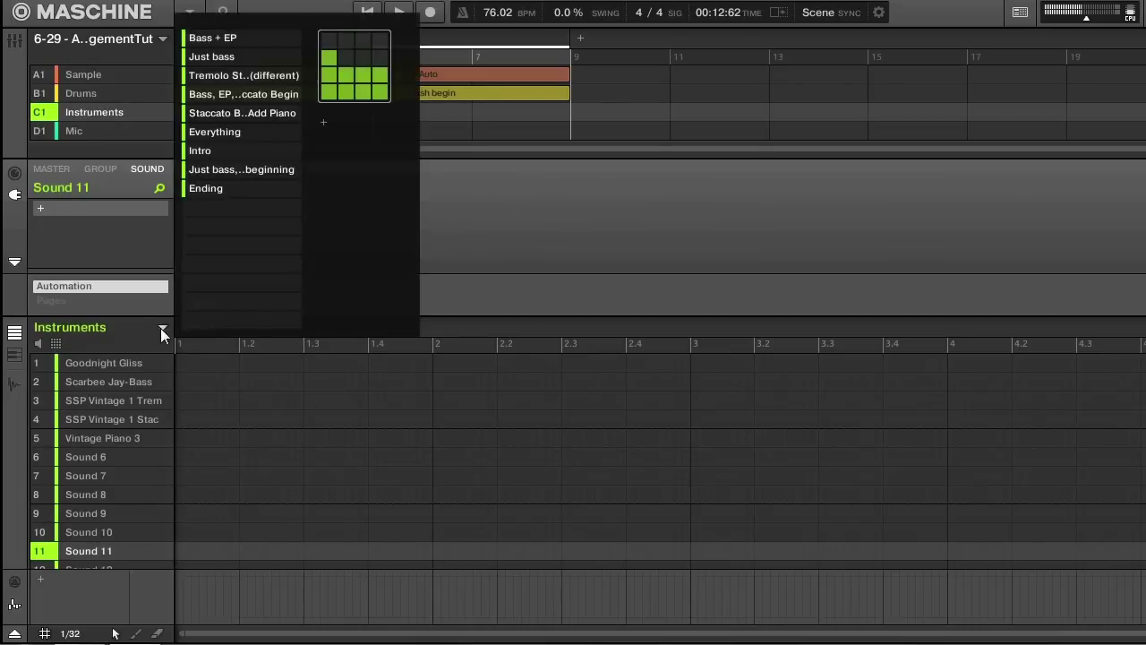
{"action": "left_click", "coordinate": [223, 59]}
{"action": "left_click", "coordinate": [574, 215]}
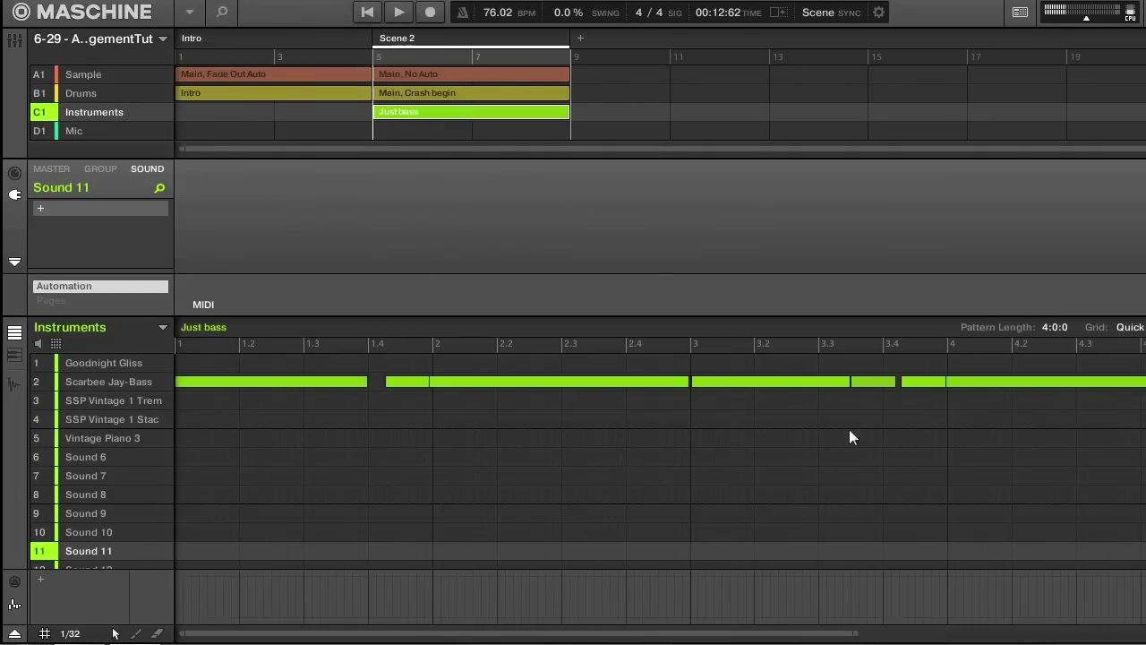
{"action": "left_click_drag", "start_coordinate": [856, 633], "coordinate": [901, 636]}
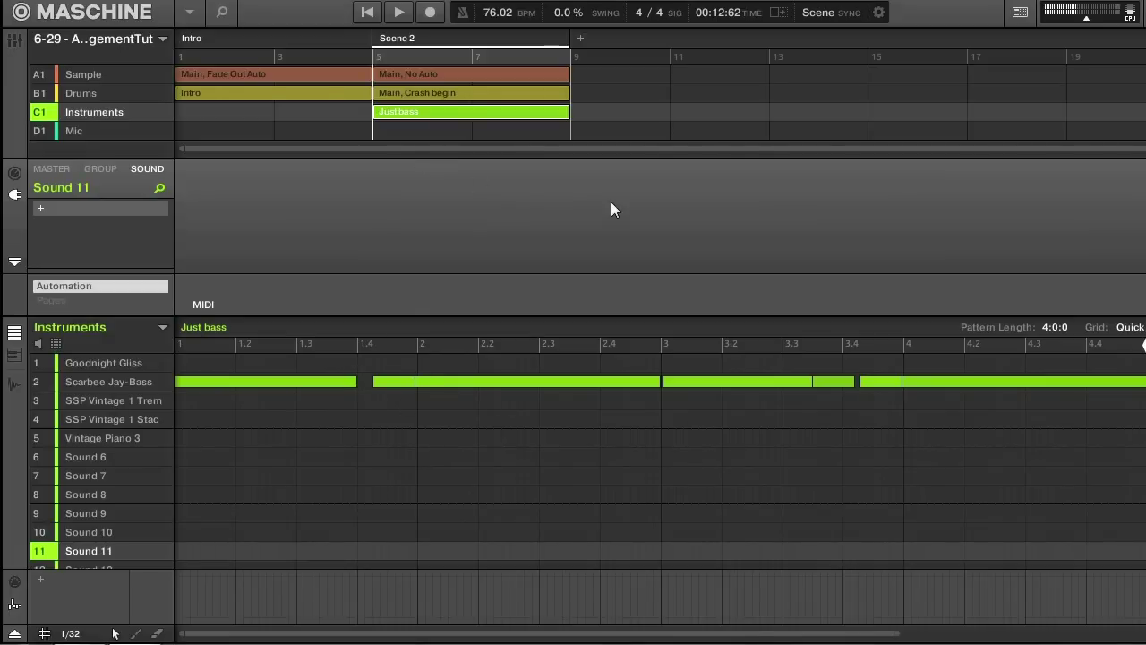
Step: Rename Scene 2 as Main1
{"action": "double_click", "coordinate": [428, 39]}
{"action": "type", "text": "M"}
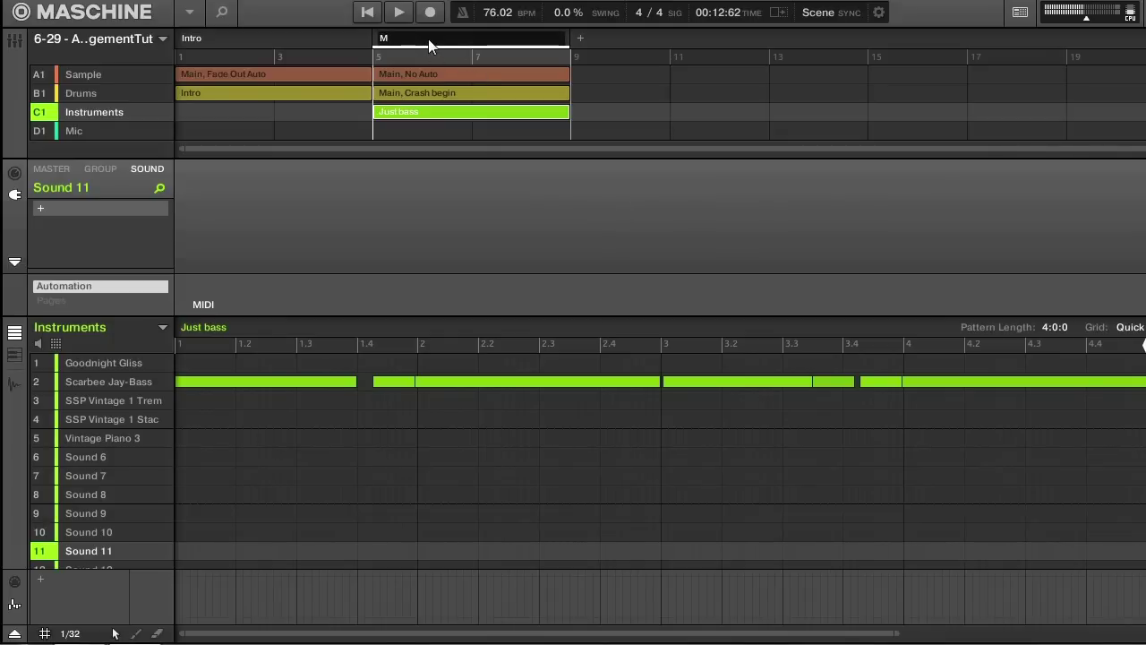
{"action": "type", "text": "ain1"}
{"action": "key", "text": "Return"}
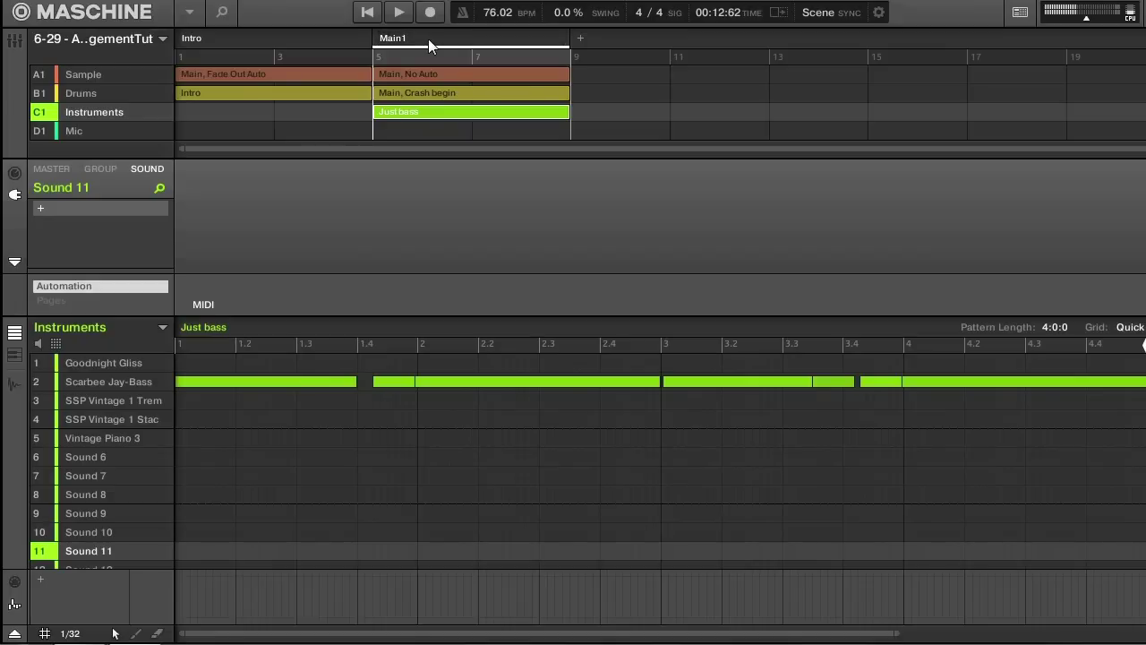
Step: Duplicate the Main1 scene and change the copy's Drums pattern to "Main, Fill at end"
{"action": "right_click", "coordinate": [428, 38]}
{"action": "left_click", "coordinate": [473, 87]}
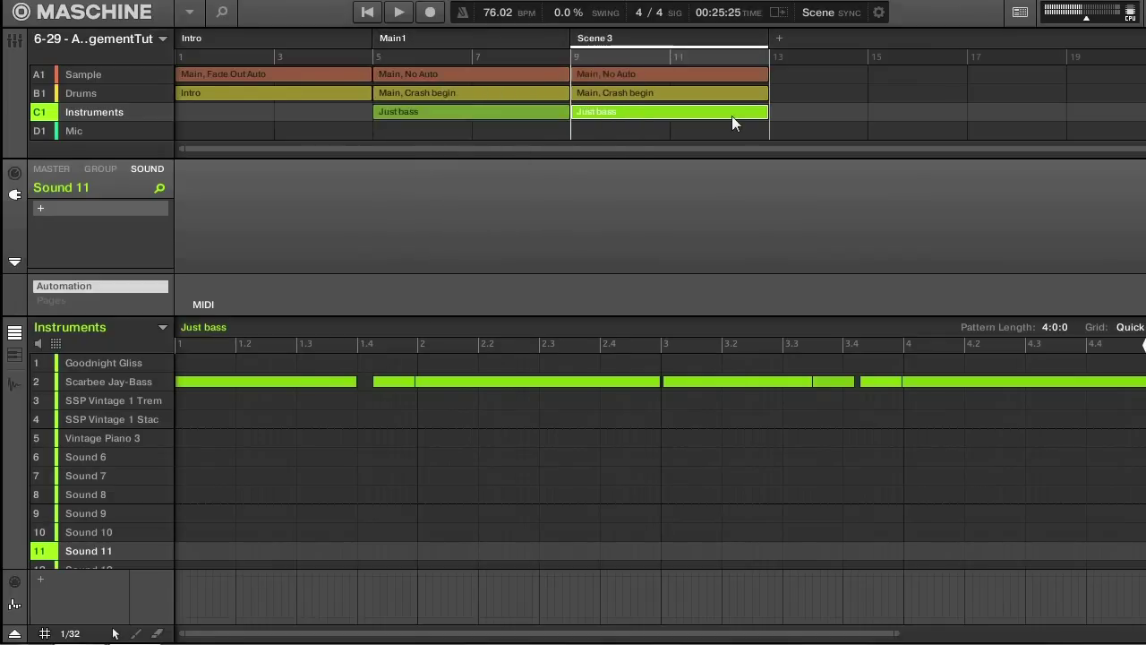
{"action": "left_click", "coordinate": [633, 75]}
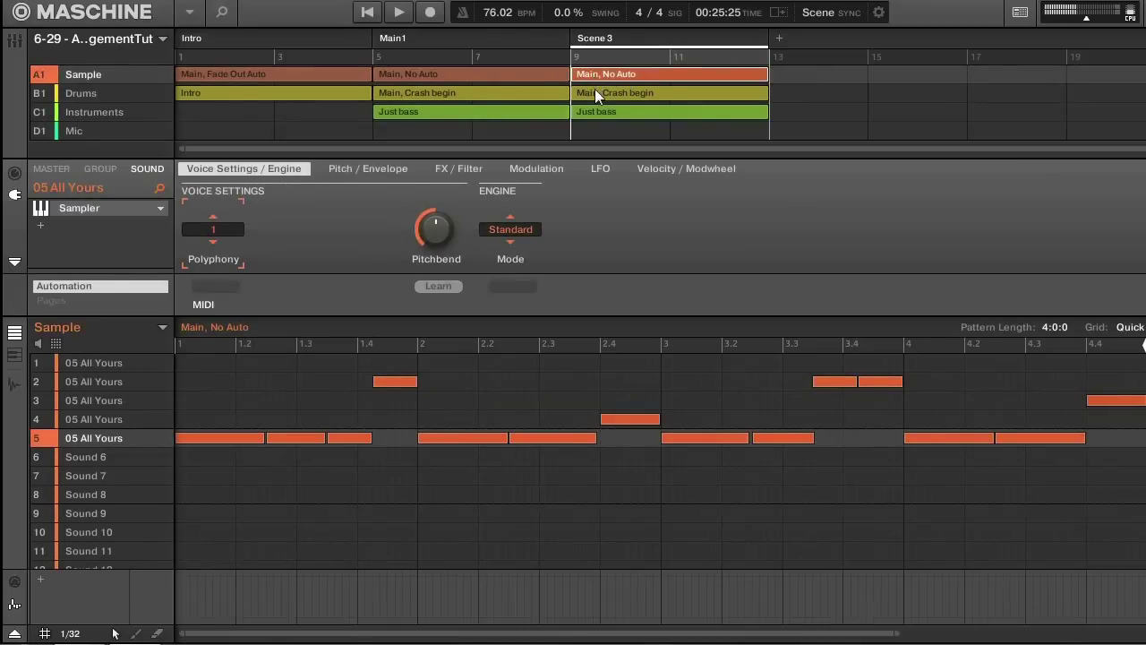
{"action": "left_click", "coordinate": [595, 89]}
{"action": "left_click", "coordinate": [163, 327]}
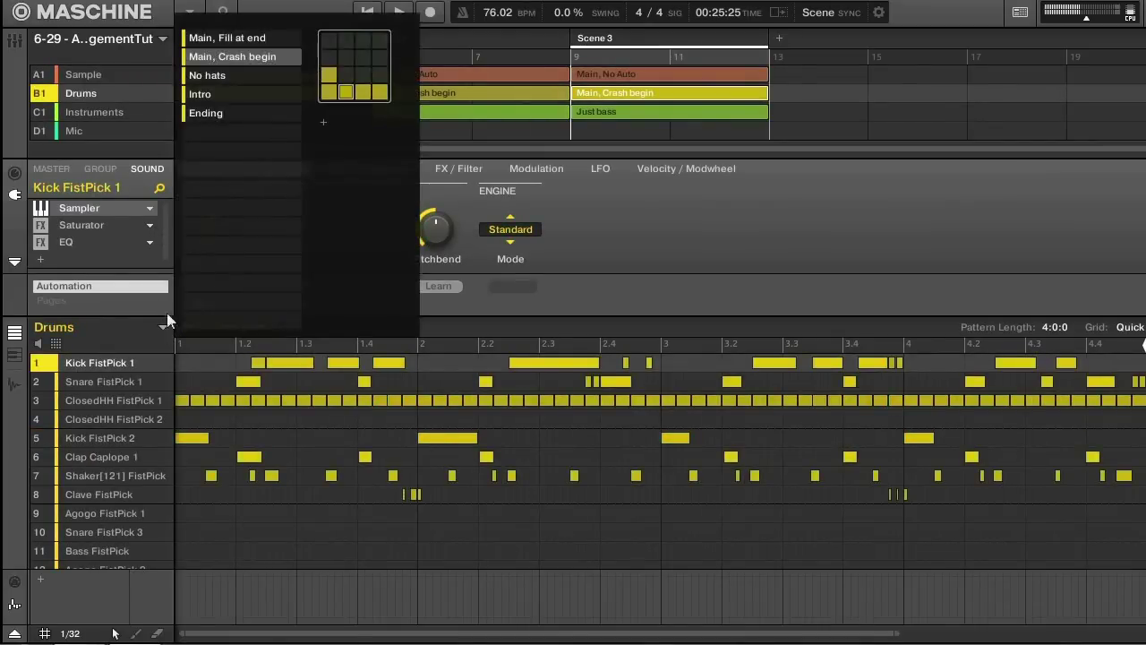
{"action": "left_click", "coordinate": [207, 38]}
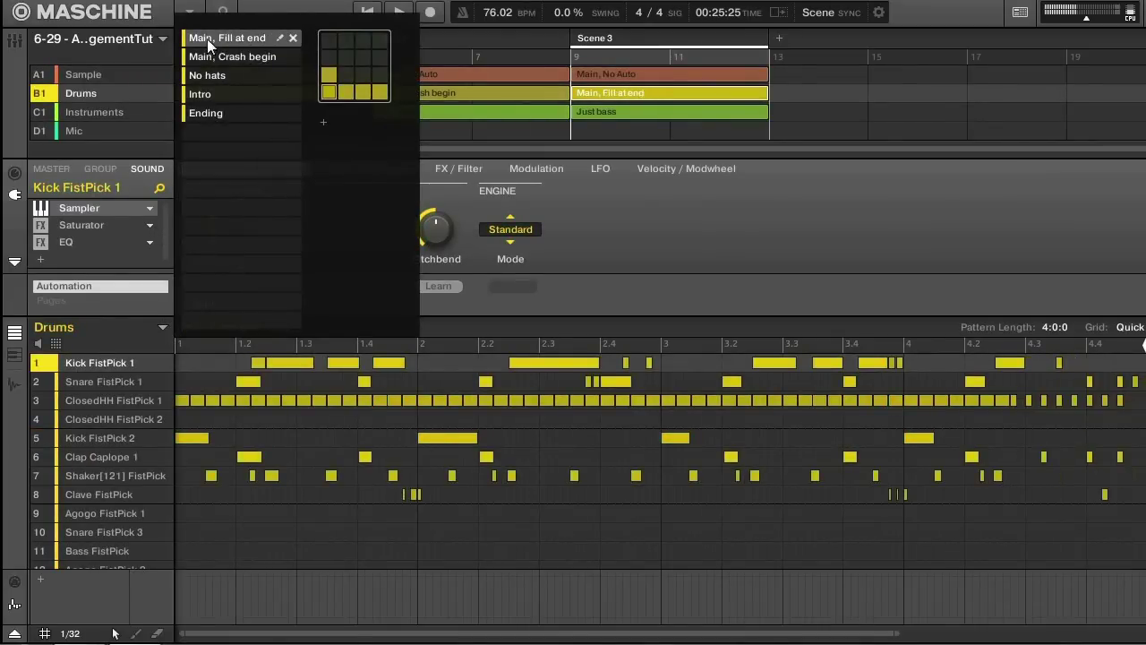
{"action": "left_click", "coordinate": [678, 194]}
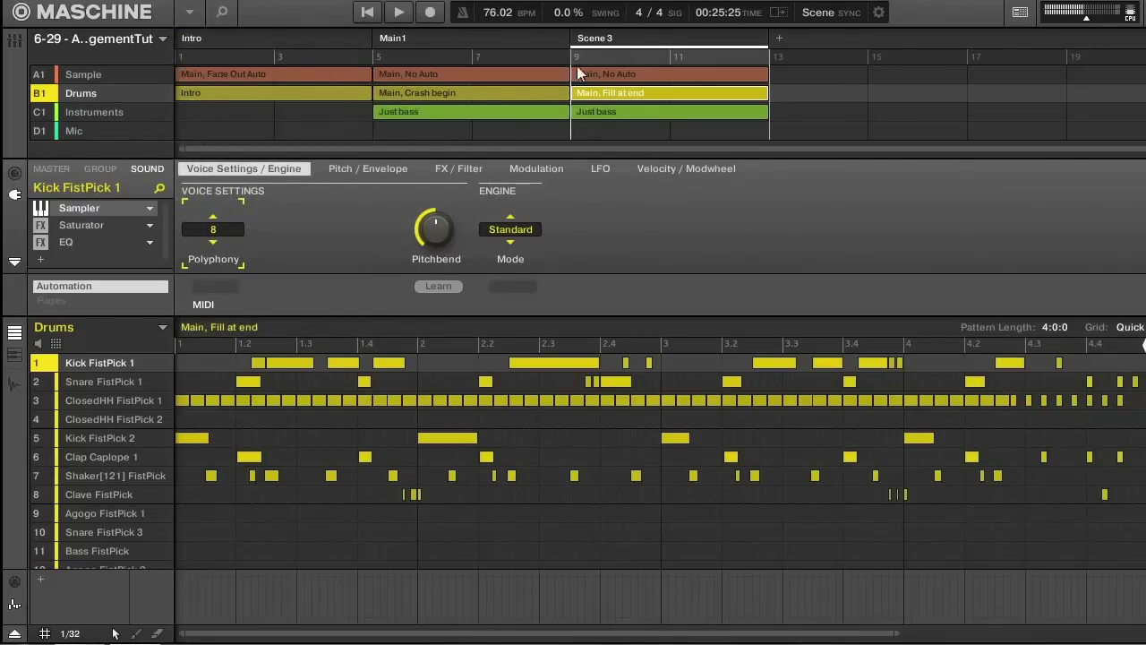
Step: Compare the Instruments patterns used in Main1 and Scene 3
{"action": "left_click", "coordinate": [613, 118]}
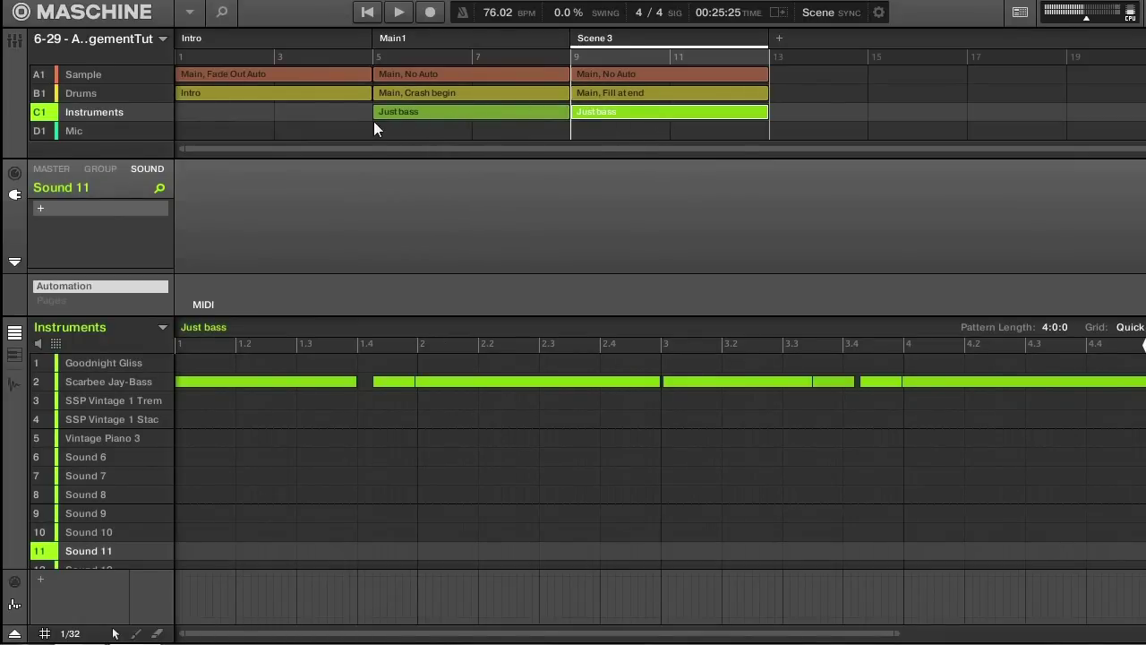
{"action": "left_click", "coordinate": [400, 116]}
{"action": "left_click", "coordinate": [650, 113]}
{"action": "left_click", "coordinate": [472, 117]}
{"action": "left_click", "coordinate": [626, 116]}
{"action": "left_click", "coordinate": [414, 111]}
{"action": "left_click", "coordinate": [582, 117]}
{"action": "left_click", "coordinate": [439, 113]}
{"action": "left_click", "coordinate": [586, 115]}
Step: Rename Scene 3 as Main2
{"action": "double_click", "coordinate": [613, 38]}
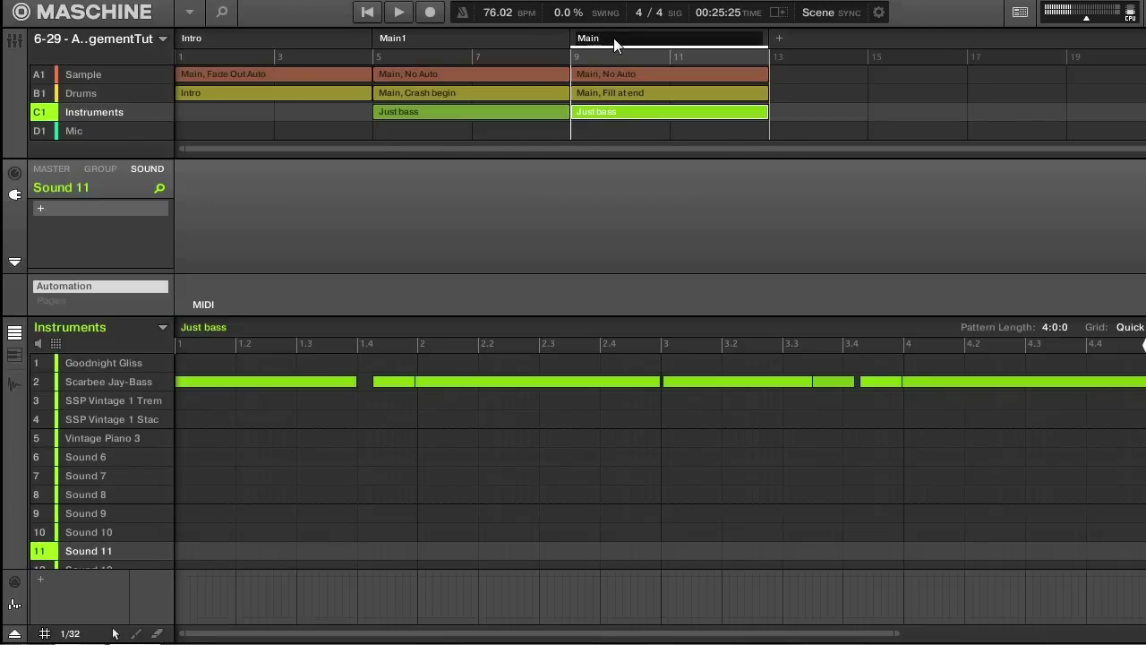
{"action": "type", "text": "Main2"}
{"action": "key", "text": "Return"}
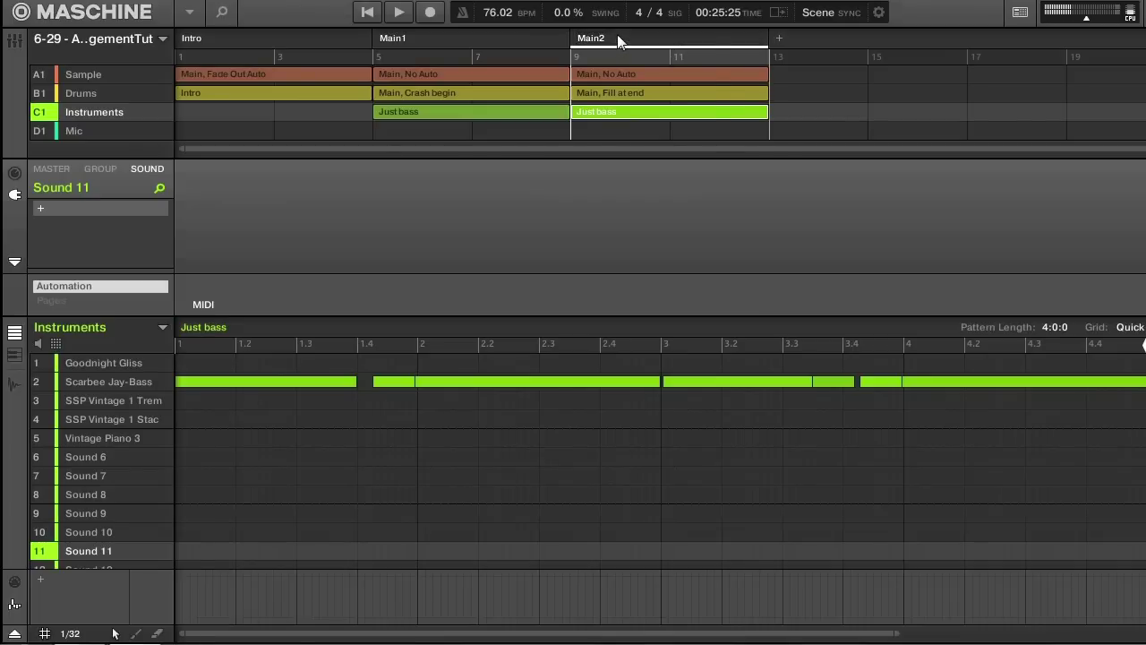
Step: Duplicate the Main2 scene and change the copy's Drums pattern to "Main, Crash begin"
{"action": "right_click", "coordinate": [617, 34]}
{"action": "left_click", "coordinate": [646, 87]}
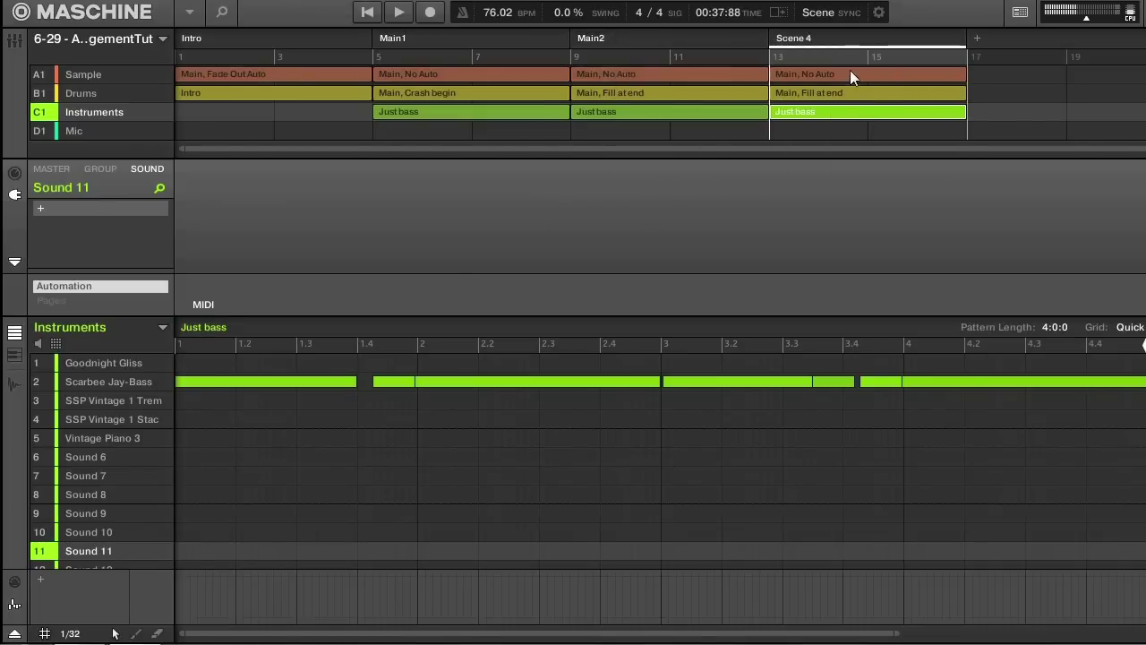
{"action": "left_click", "coordinate": [851, 74]}
{"action": "left_click", "coordinate": [814, 93]}
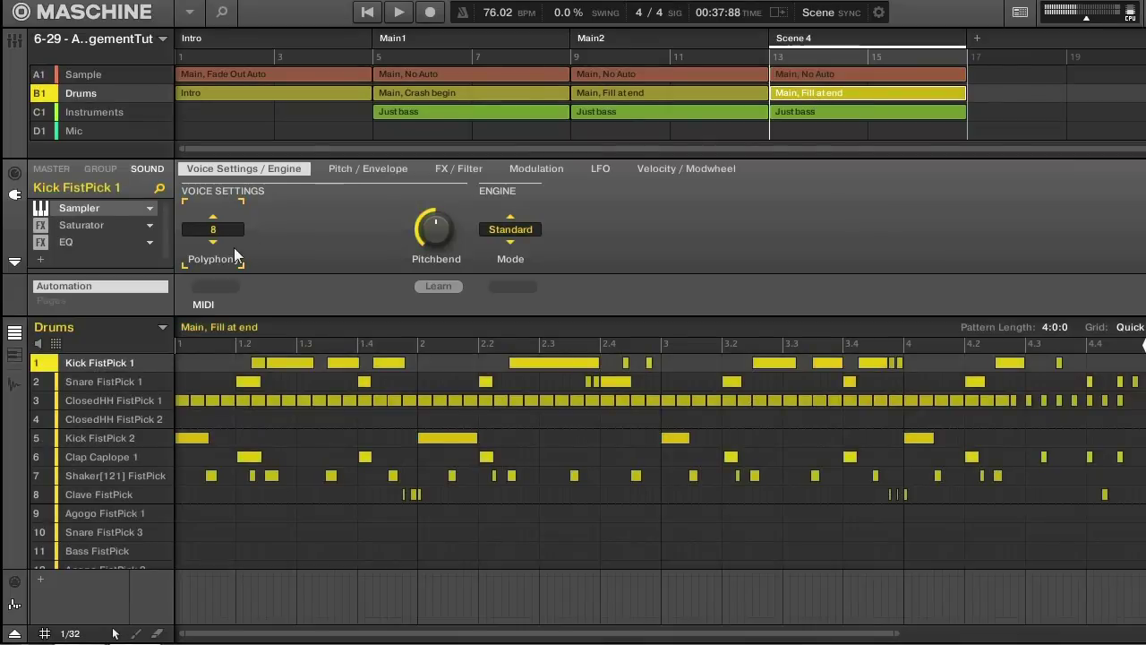
{"action": "left_click", "coordinate": [162, 327]}
{"action": "left_click", "coordinate": [224, 62]}
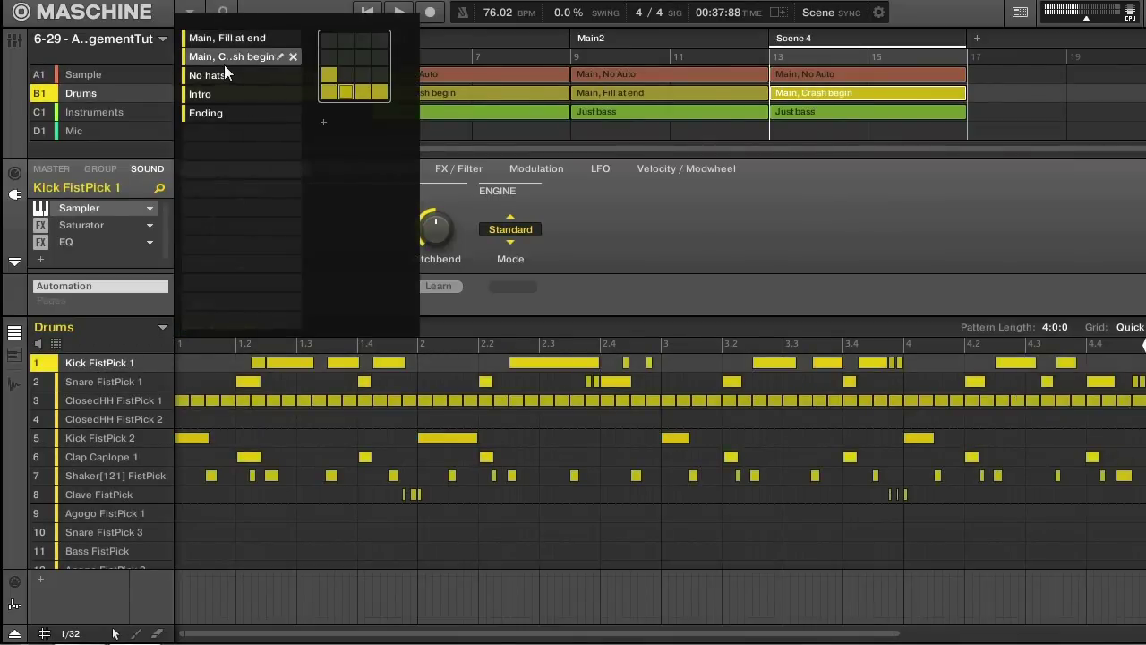
{"action": "left_click", "coordinate": [757, 213]}
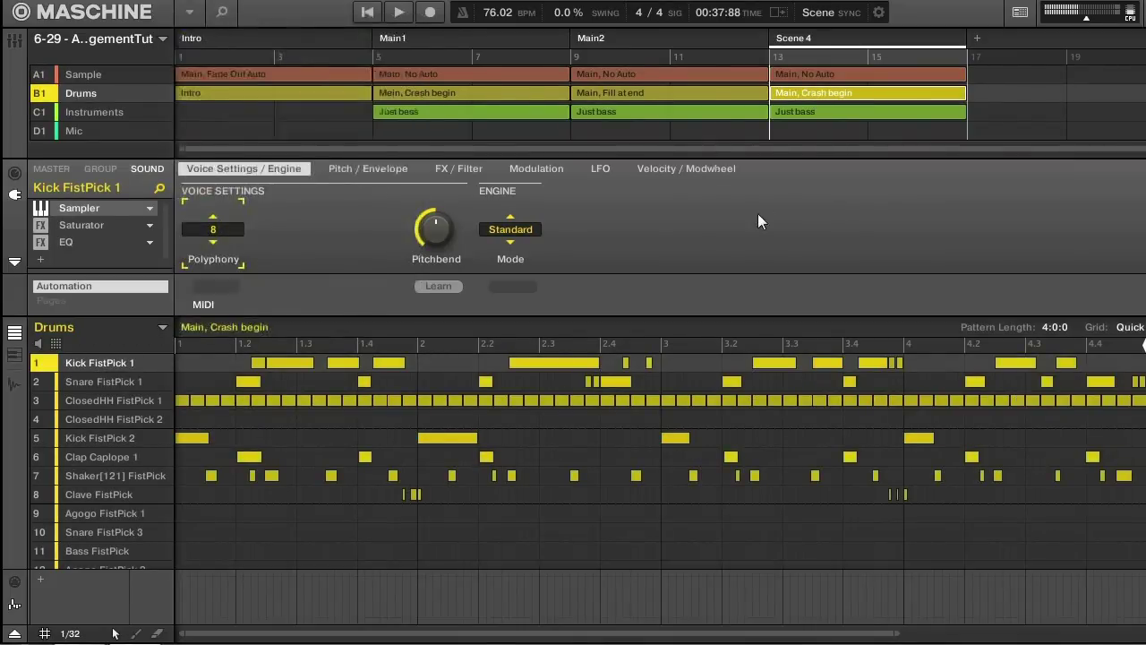
Step: Change the Instruments pattern in Scene 4 to "Bass + EP"
{"action": "left_click", "coordinate": [854, 117]}
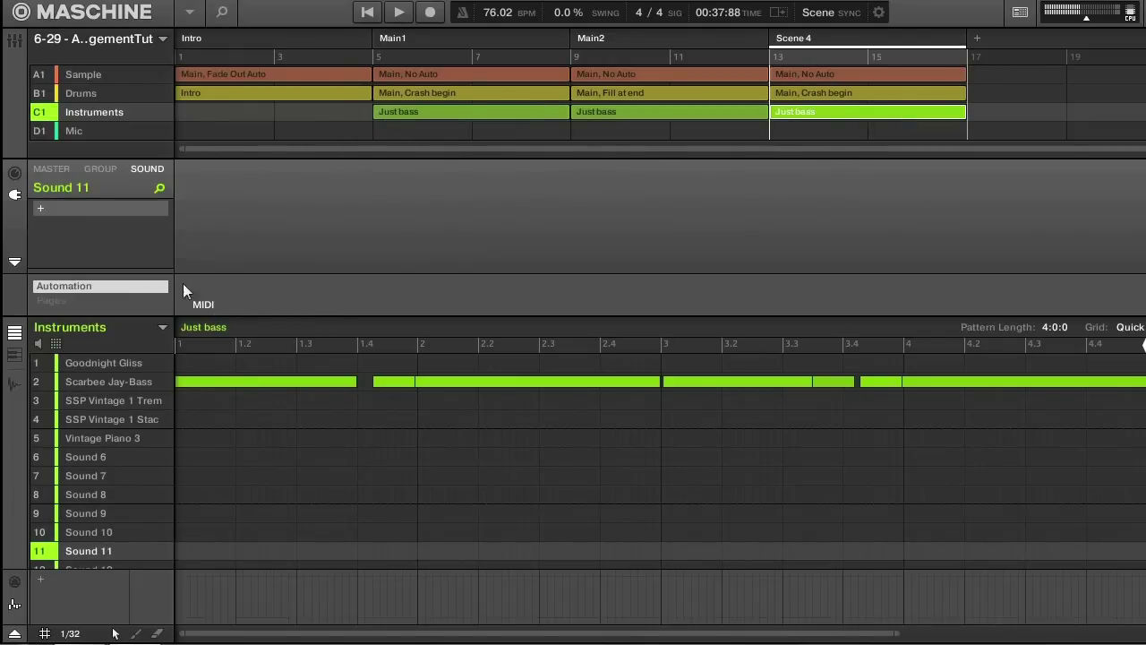
{"action": "left_click", "coordinate": [166, 328]}
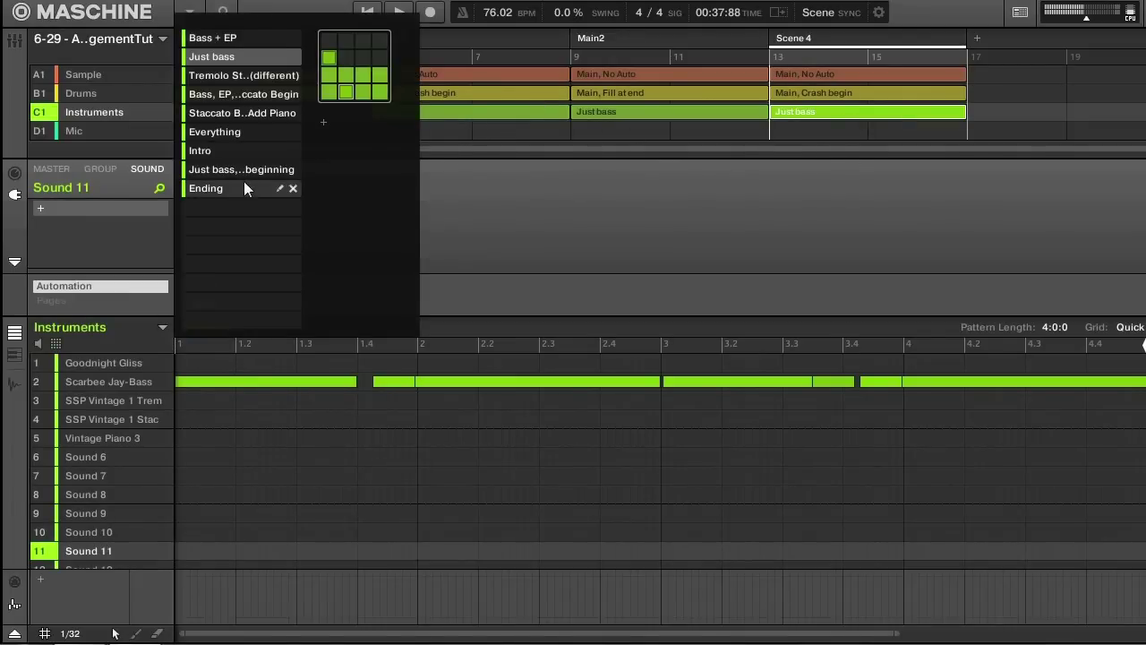
{"action": "left_click", "coordinate": [209, 38]}
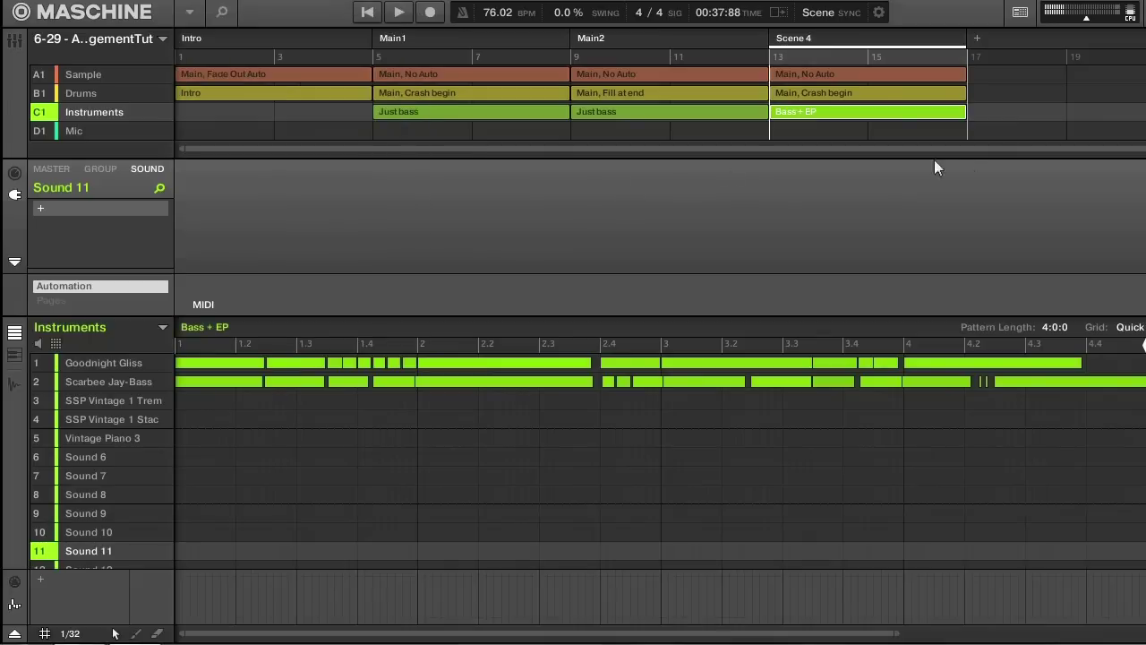
Step: Rename Scene 4 as Main3
{"action": "double_click", "coordinate": [816, 40]}
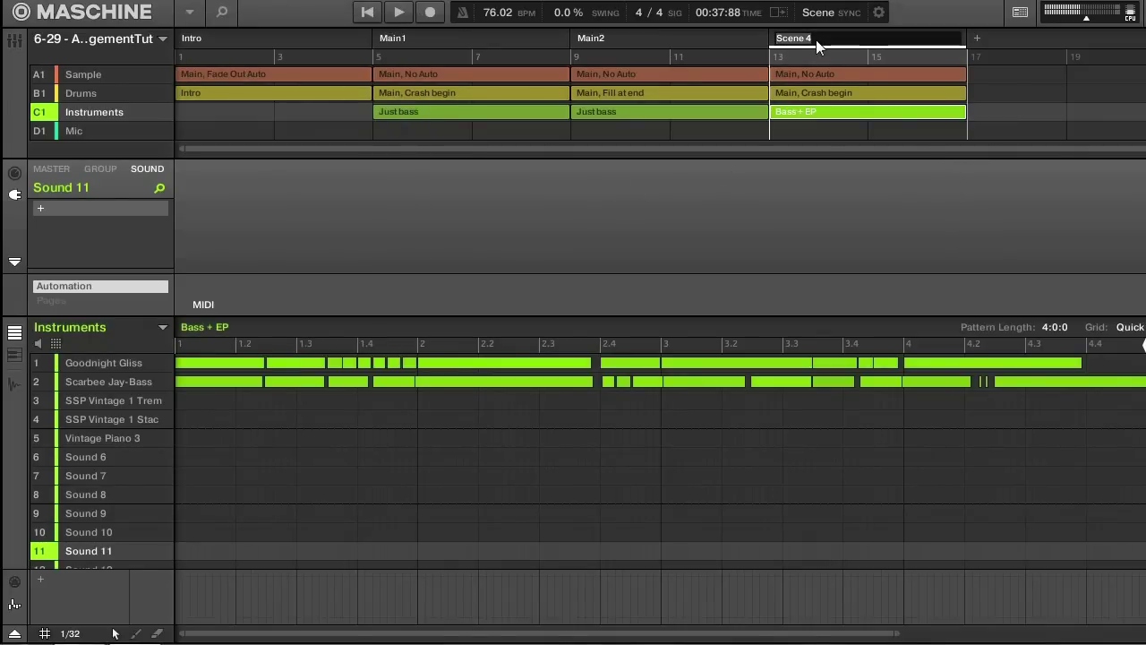
{"action": "type", "text": "Main3"}
{"action": "key", "text": "Return"}
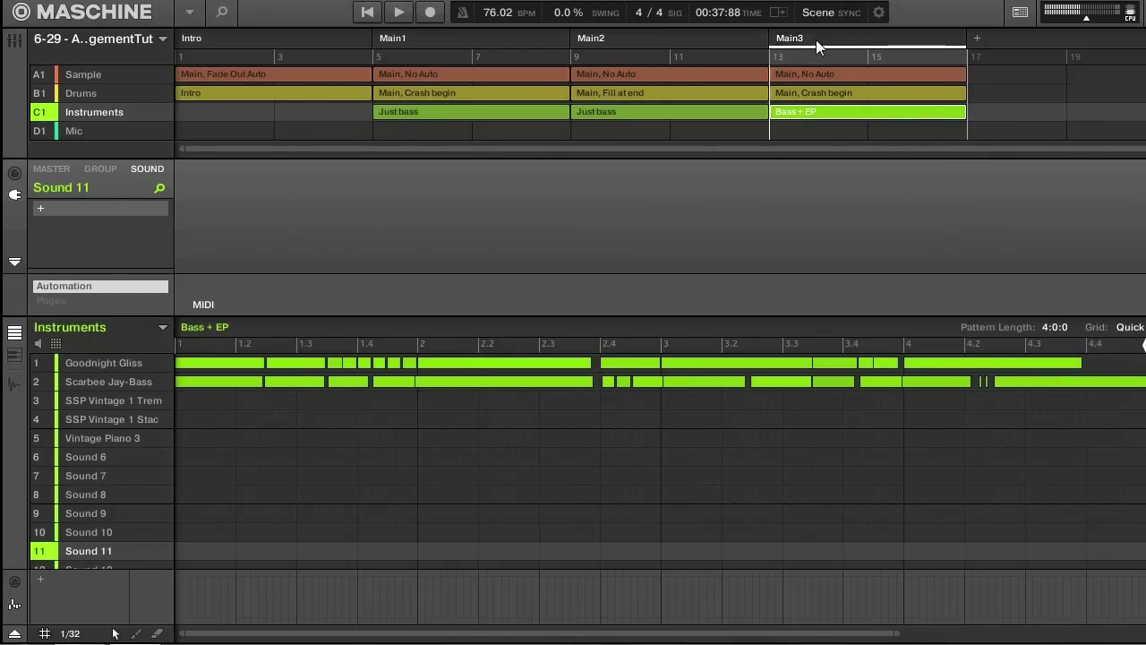
Step: Duplicate the Main3 scene and change the copy's Sample pattern to "Main, Fade In/Out Auto"
{"action": "right_click", "coordinate": [815, 38]}
{"action": "left_click", "coordinate": [841, 87]}
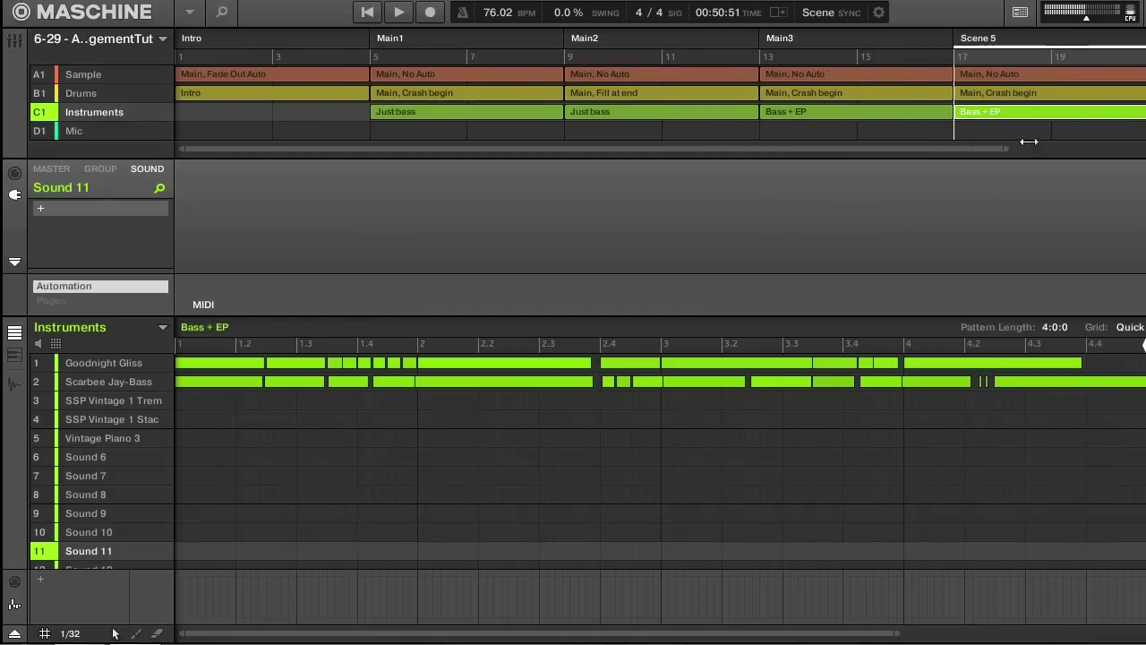
{"action": "left_click_drag", "start_coordinate": [996, 148], "coordinate": [1083, 148]}
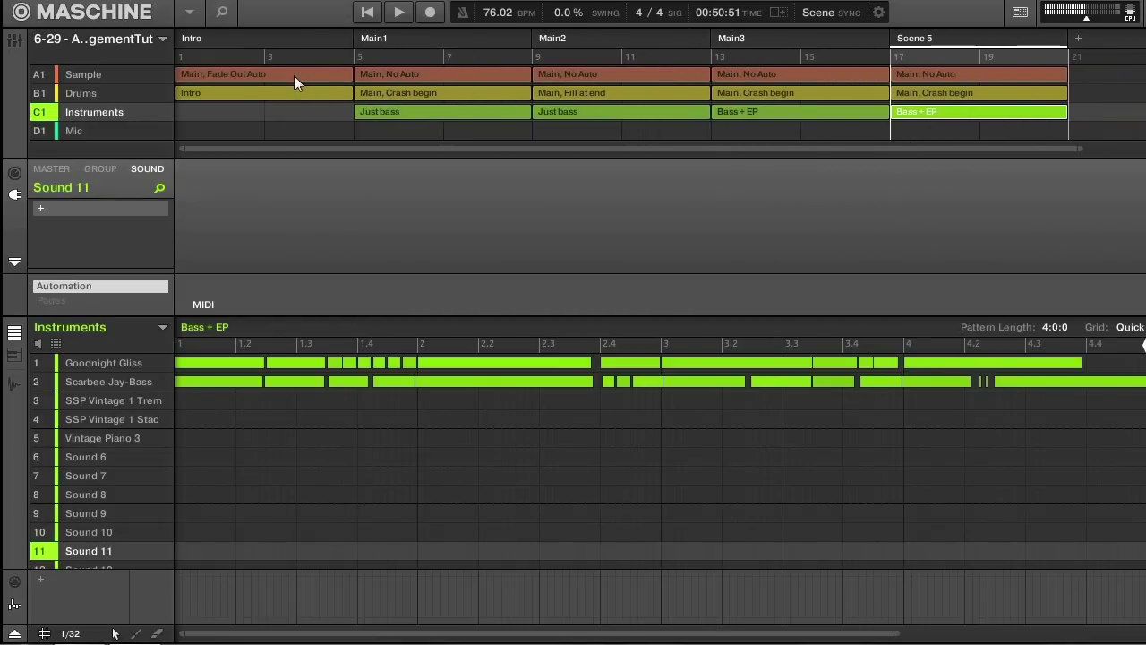
{"action": "left_click", "coordinate": [923, 73]}
{"action": "left_click", "coordinate": [162, 329]}
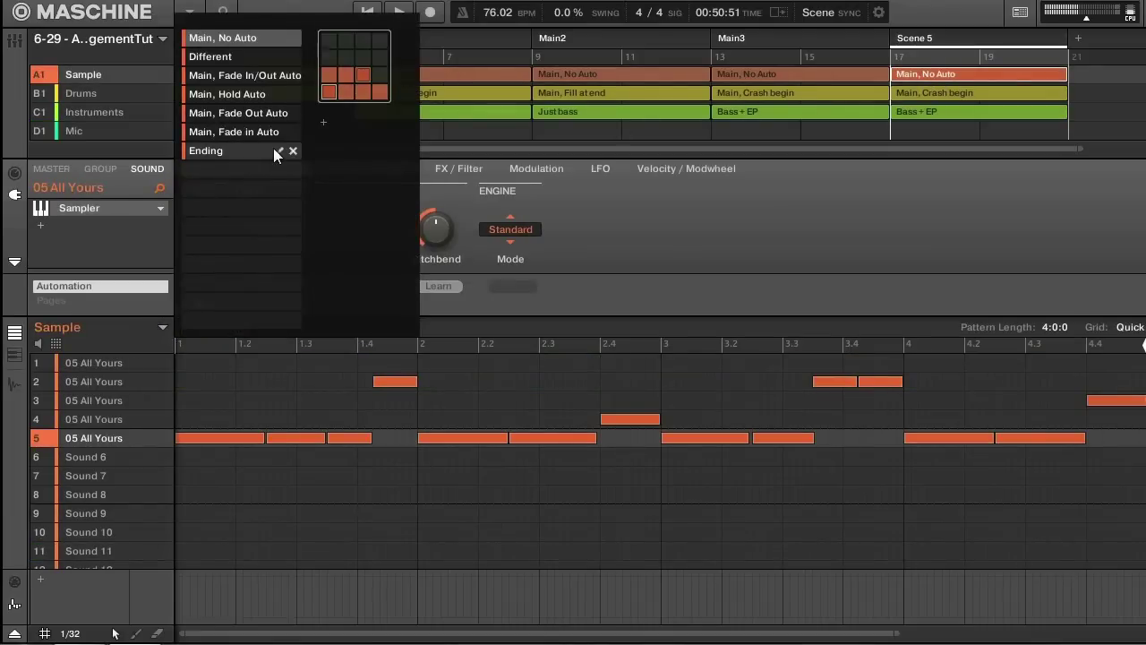
{"action": "left_click", "coordinate": [244, 73]}
{"action": "left_click", "coordinate": [753, 200]}
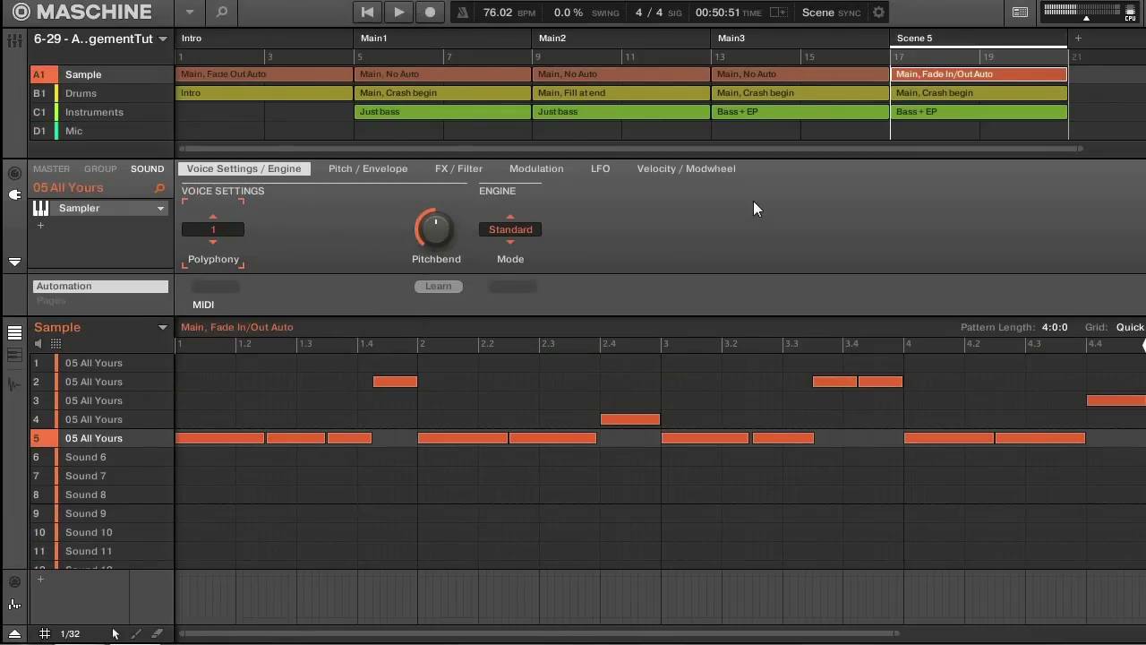
Step: Change the Drums pattern in Scene 5 to "Main, Fill at end"
{"action": "left_click", "coordinate": [955, 96]}
{"action": "left_click", "coordinate": [162, 329]}
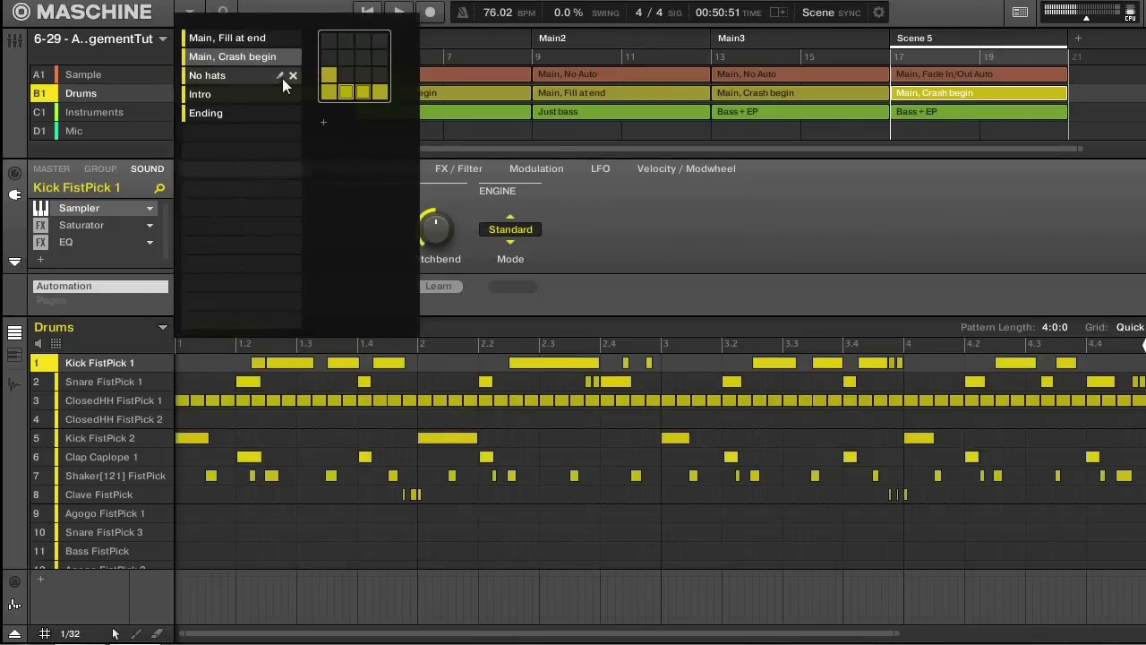
{"action": "left_click", "coordinate": [248, 38]}
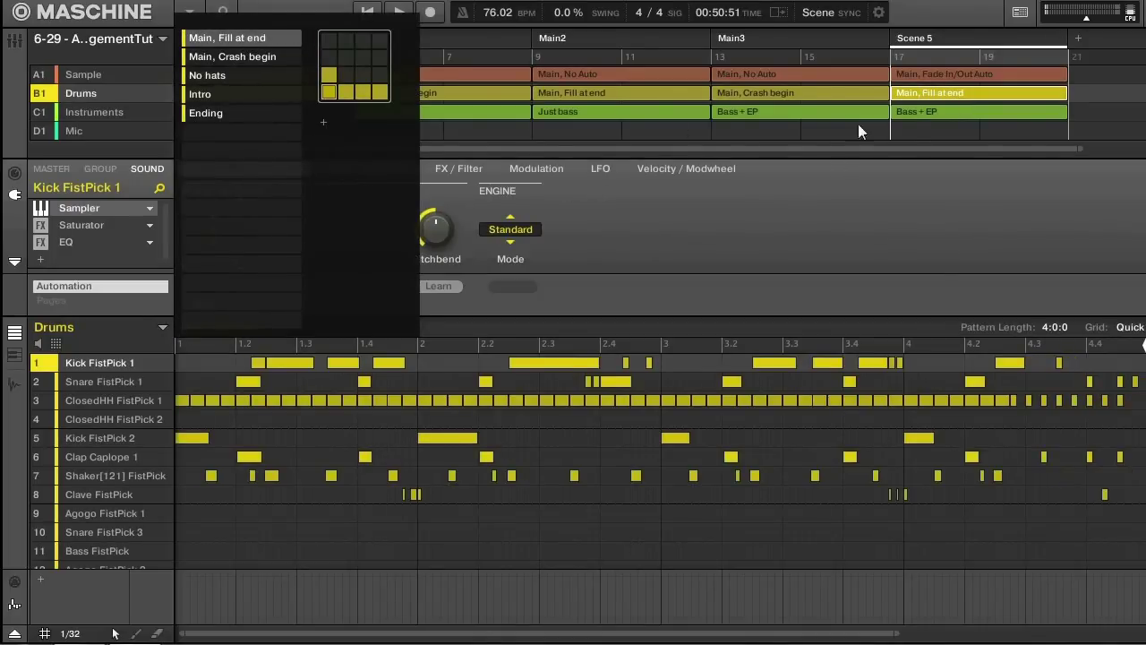
{"action": "left_click", "coordinate": [914, 115]}
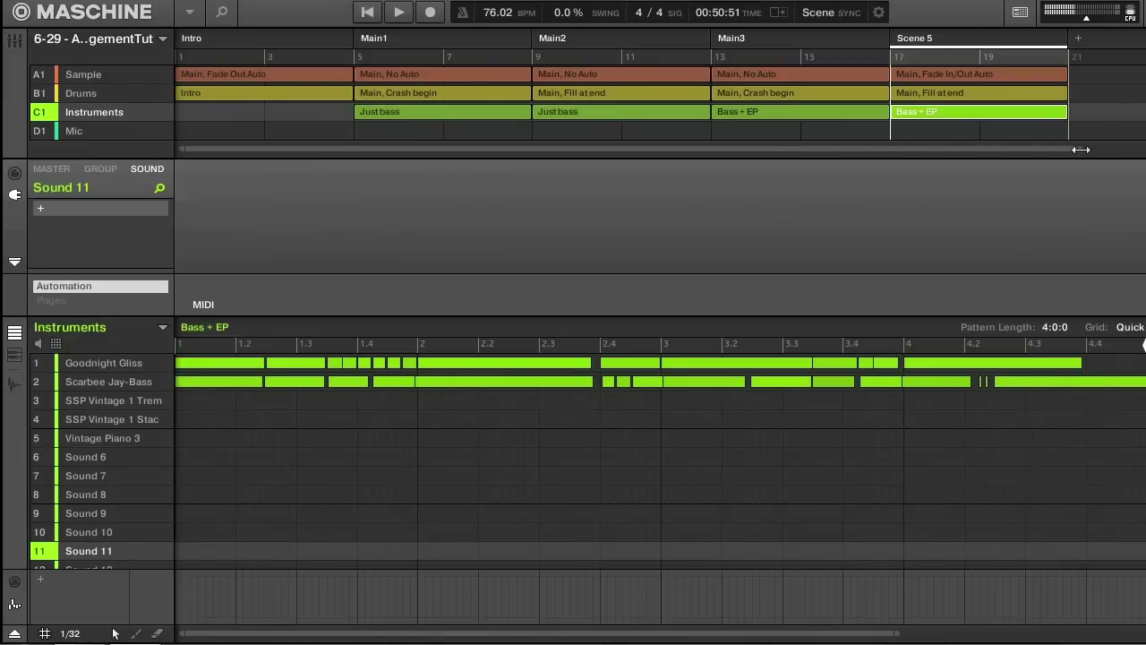
Step: Compare the Instruments patterns used in Main3 and Scene 5
{"action": "left_click_drag", "start_coordinate": [1087, 147], "coordinate": [1115, 146]}
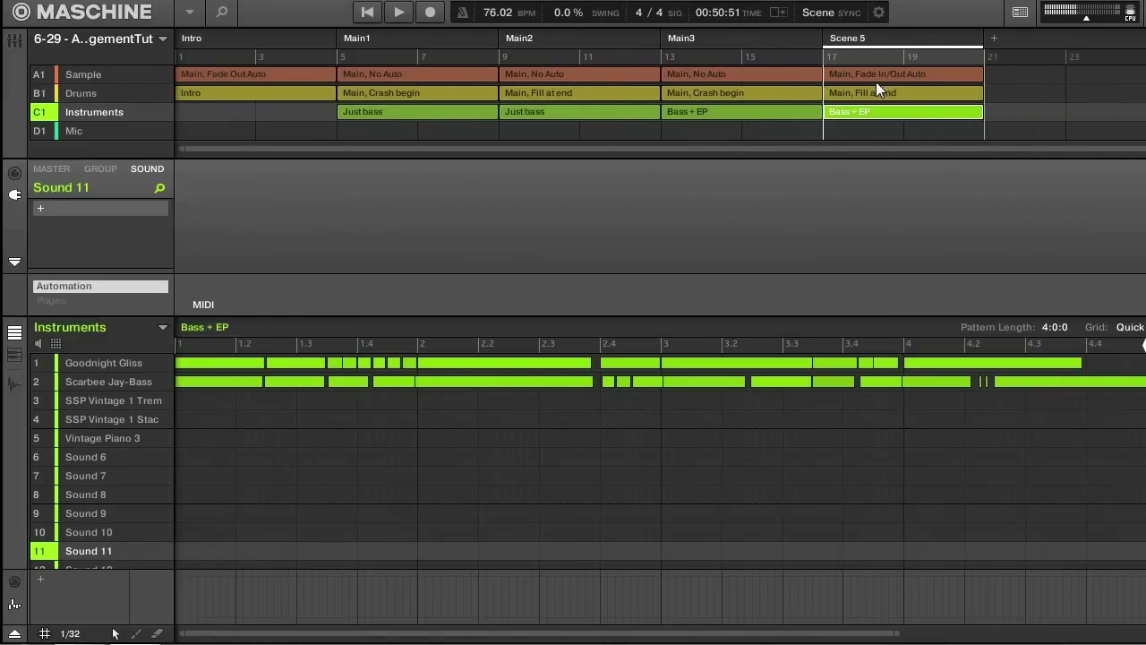
{"action": "left_click", "coordinate": [876, 79]}
{"action": "left_click", "coordinate": [854, 115]}
{"action": "left_click", "coordinate": [680, 113]}
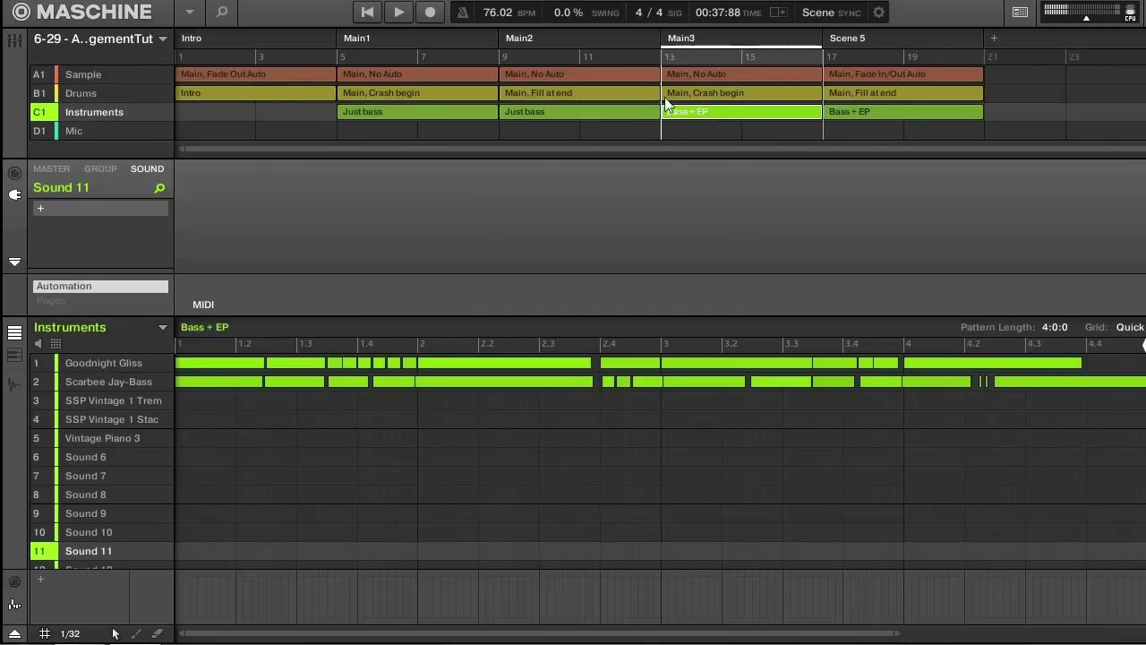
{"action": "left_click", "coordinate": [856, 114]}
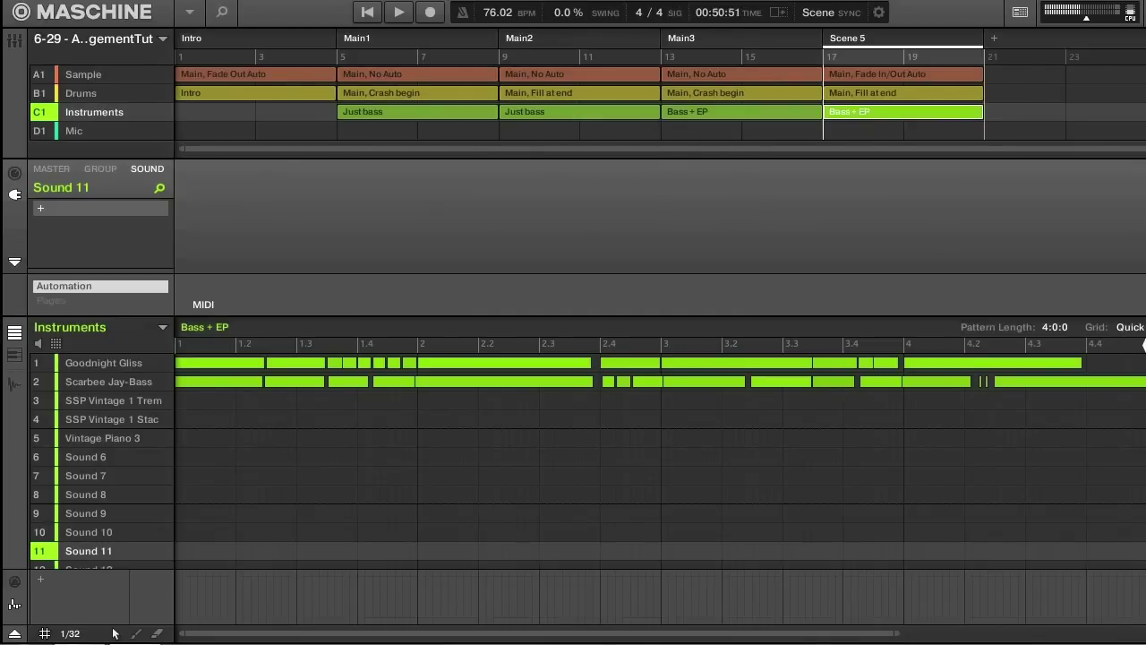
Step: Rename Scene 5 as Main4
{"action": "left_click_drag", "start_coordinate": [896, 57], "coordinate": [897, 143]}
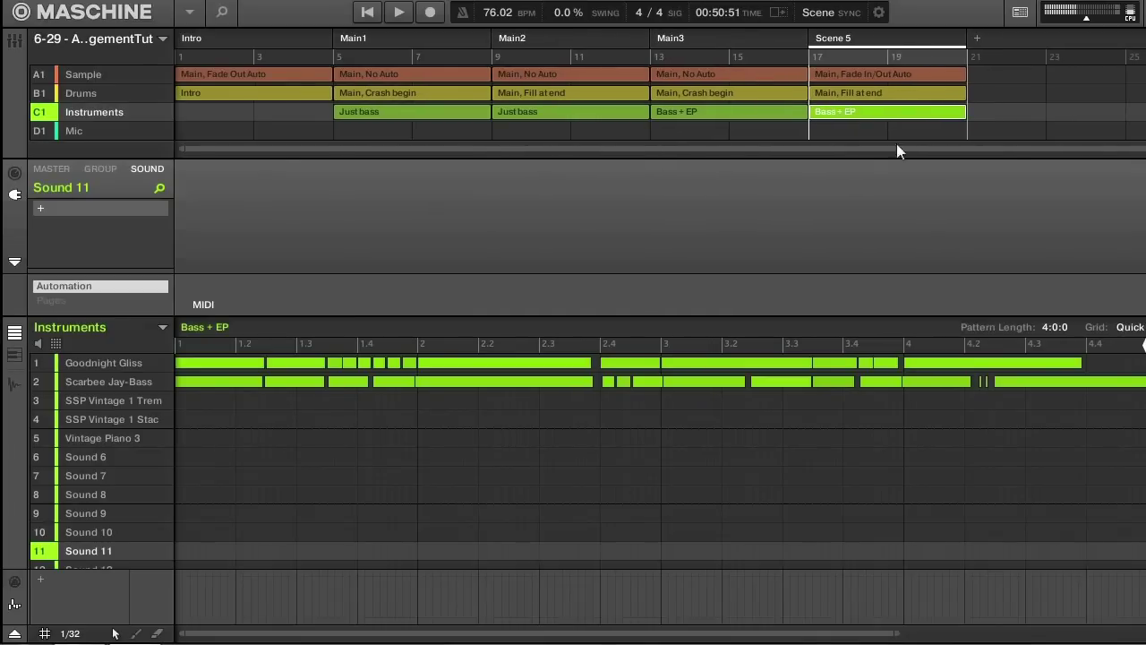
{"action": "double_click", "coordinate": [875, 42]}
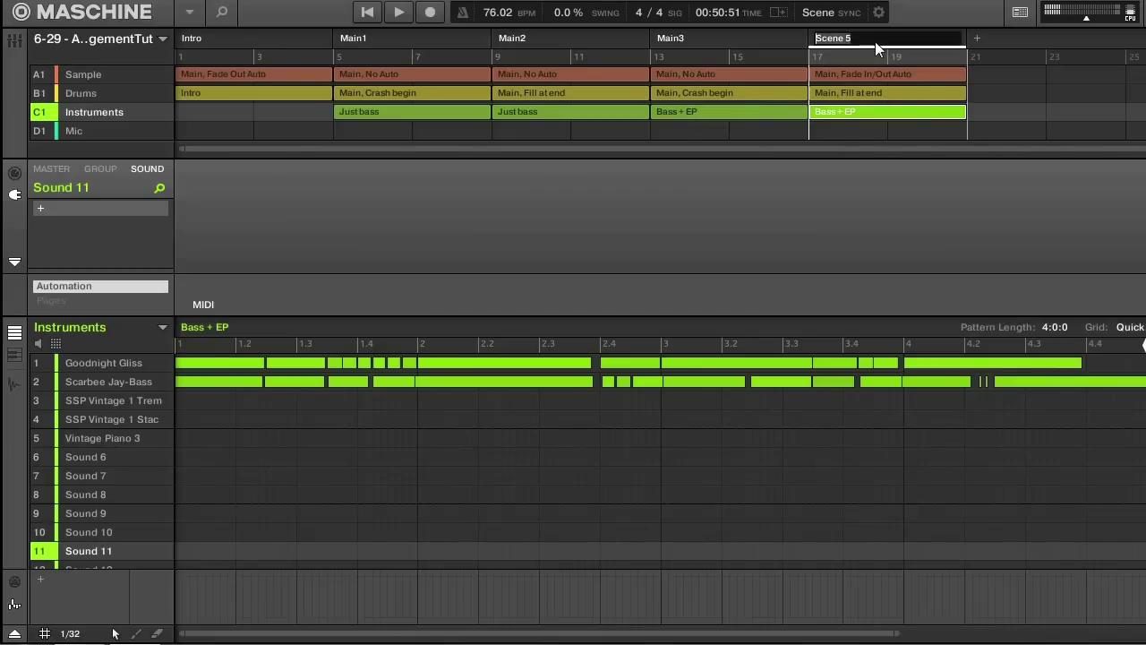
{"action": "type", "text": "Main4"}
{"action": "key", "text": "Return"}
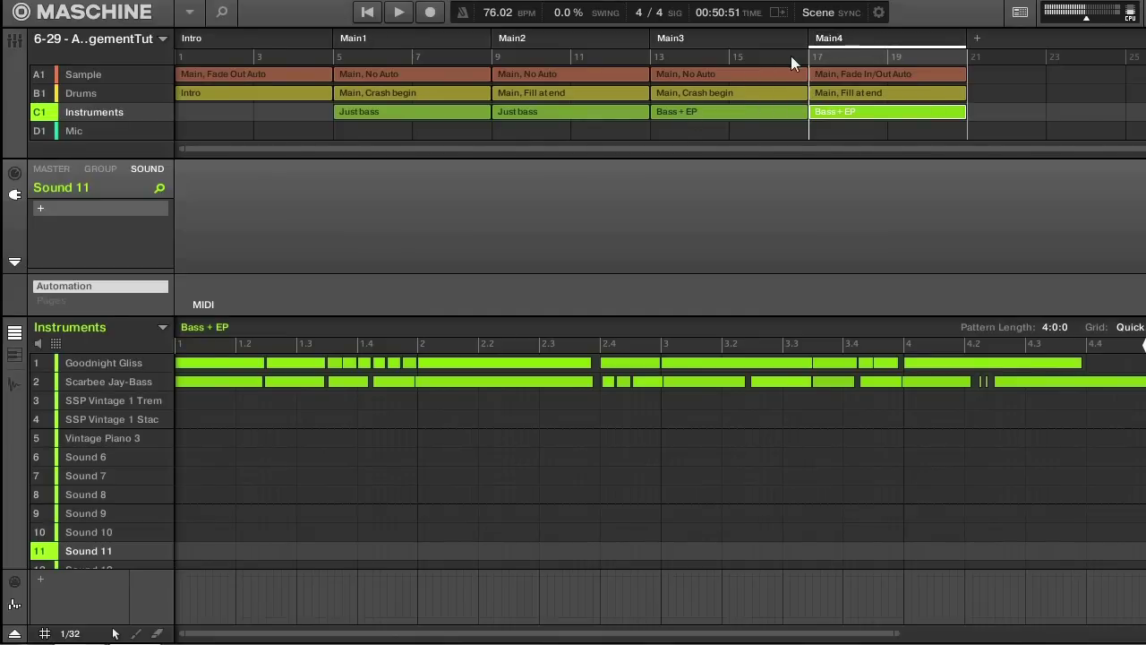
Step: Add a new empty scene after Main4 and assign it the "Different" Sample pattern
{"action": "left_click", "coordinate": [978, 39]}
{"action": "left_click", "coordinate": [980, 72]}
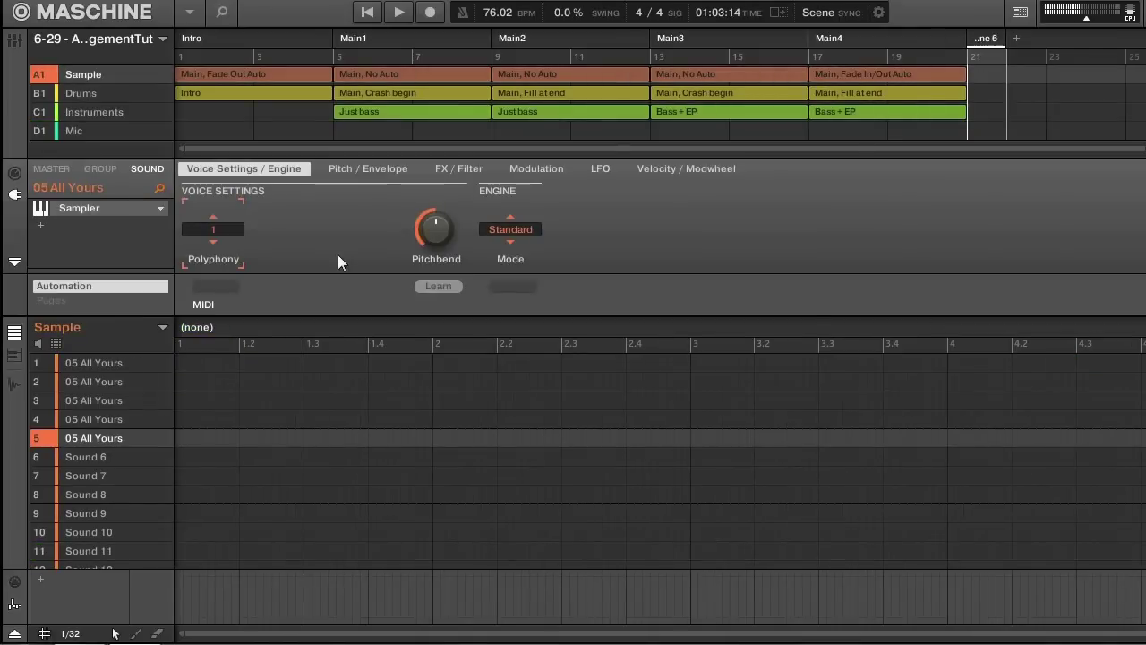
{"action": "left_click", "coordinate": [161, 328]}
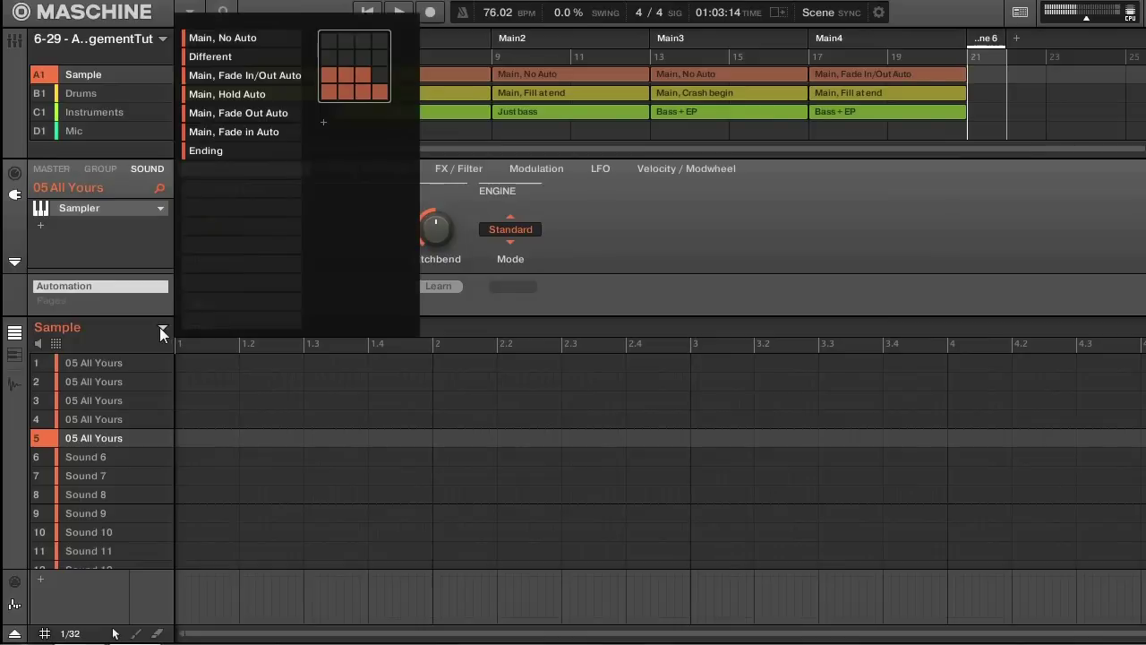
{"action": "left_click", "coordinate": [229, 56]}
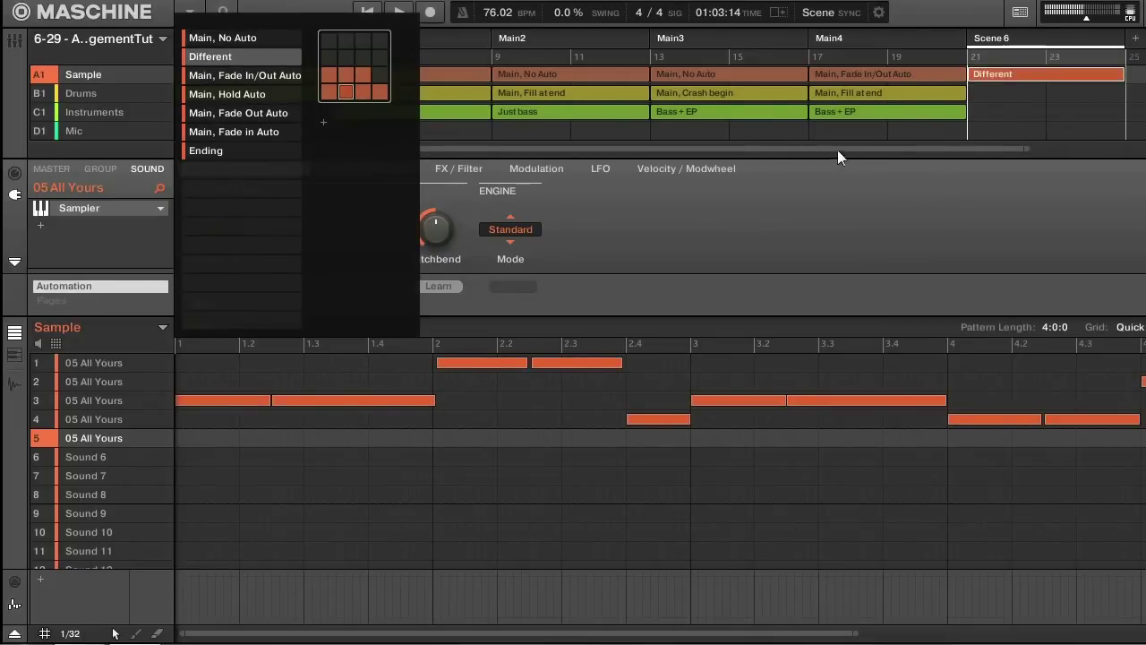
{"action": "left_click", "coordinate": [837, 149]}
Step: Assign the "No hats" Drums pattern to Scene 6
{"action": "scroll", "coordinate": [833, 107], "scroll_direction": "right", "scroll_amount": 3}
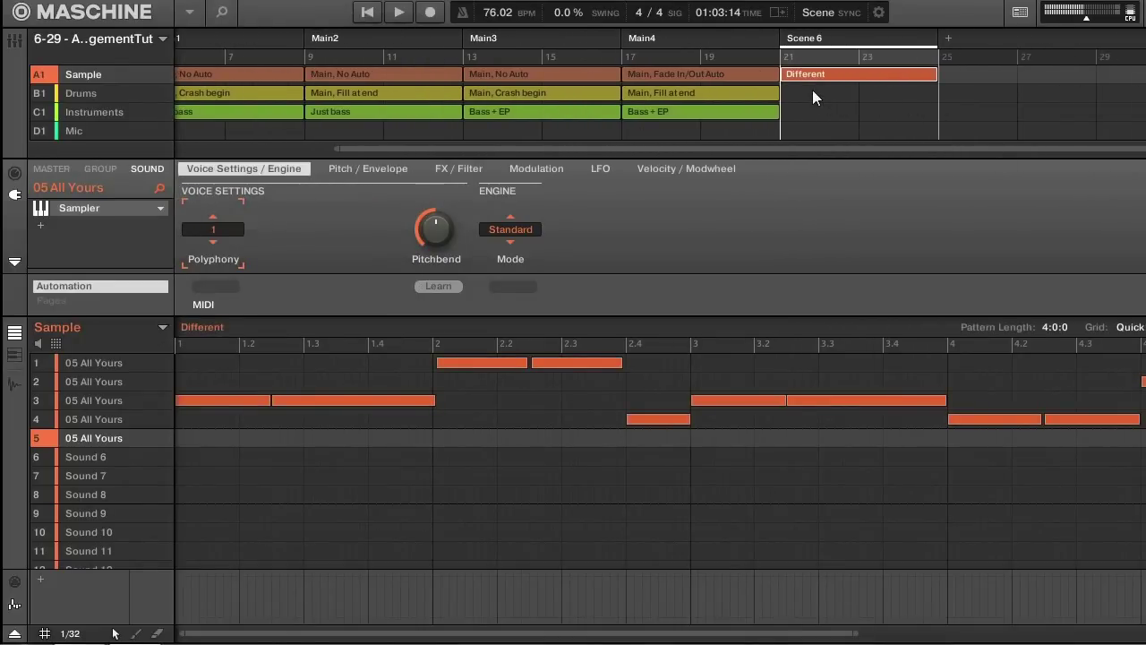
{"action": "left_click", "coordinate": [812, 90]}
{"action": "left_click", "coordinate": [806, 74]}
{"action": "left_click", "coordinate": [794, 89]}
{"action": "left_click", "coordinate": [162, 328]}
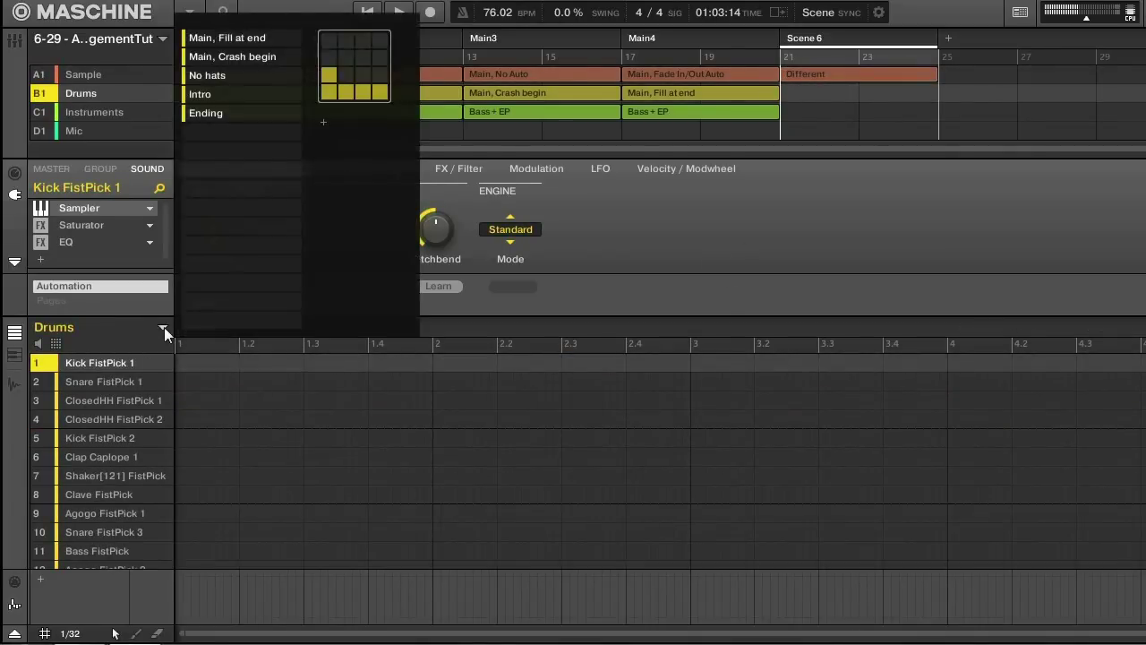
{"action": "left_click", "coordinate": [236, 72]}
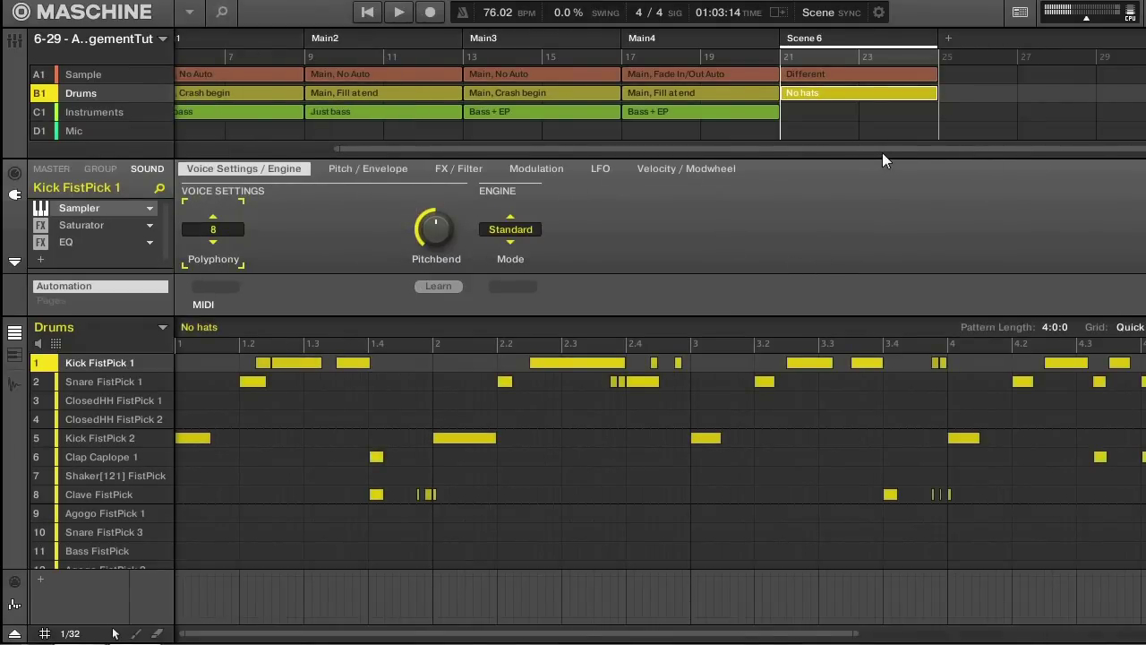
Step: Assign the "Intro" Instruments pattern to Scene 6 and view its full length in the pattern editor
{"action": "left_click_drag", "start_coordinate": [869, 150], "coordinate": [911, 150]}
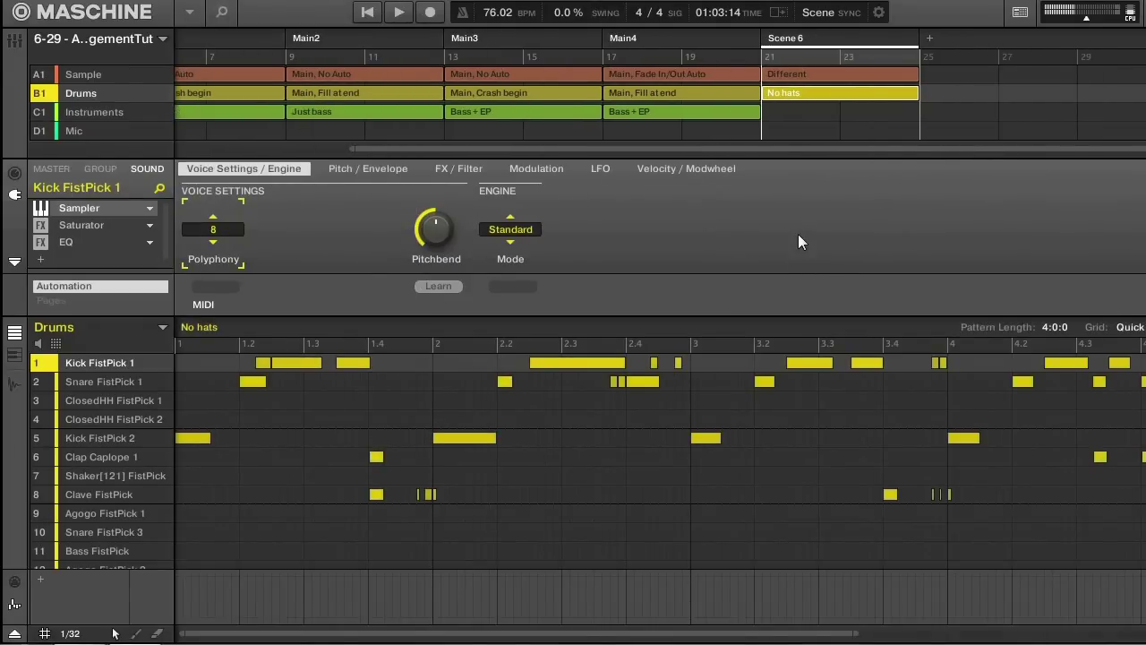
{"action": "left_click", "coordinate": [779, 113]}
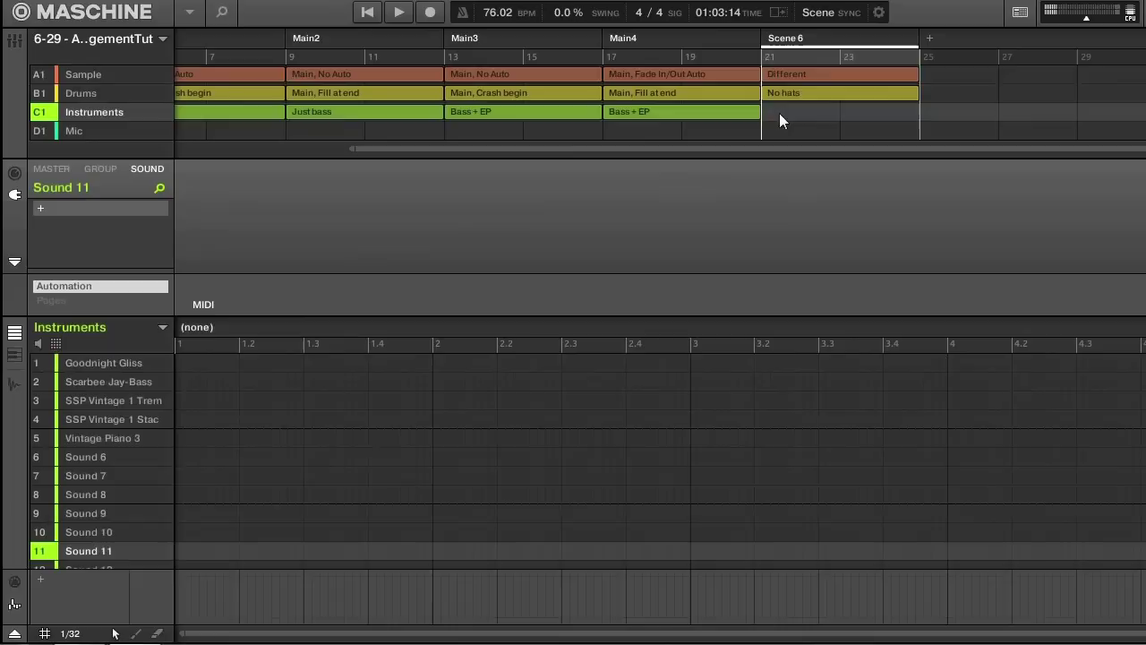
{"action": "left_click", "coordinate": [163, 326]}
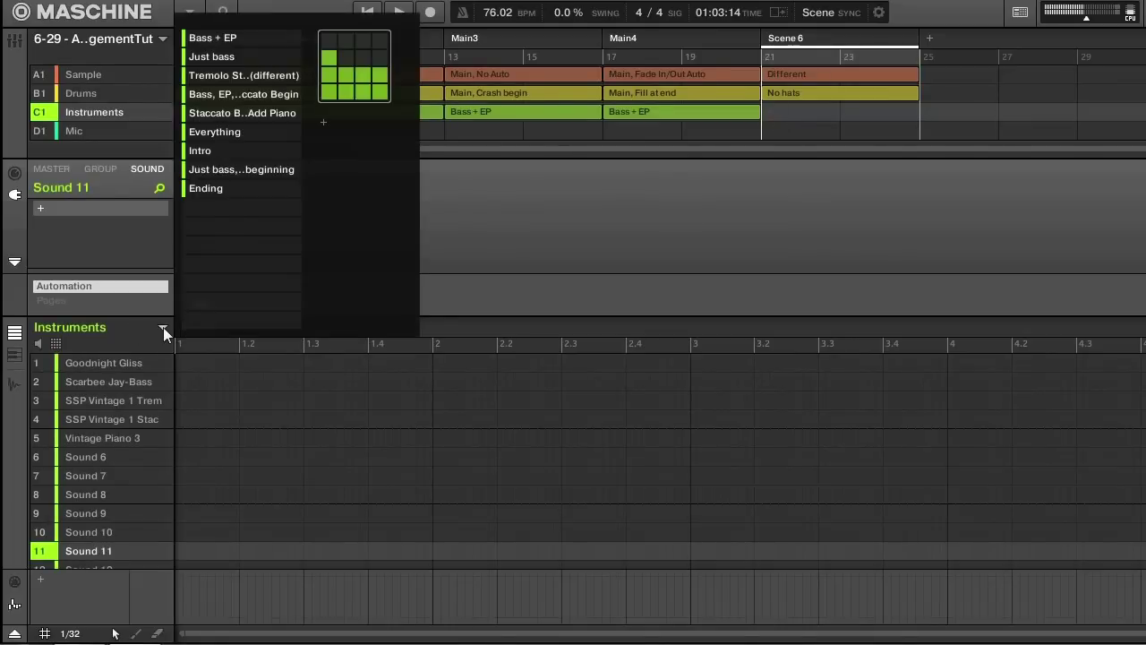
{"action": "left_click", "coordinate": [222, 150]}
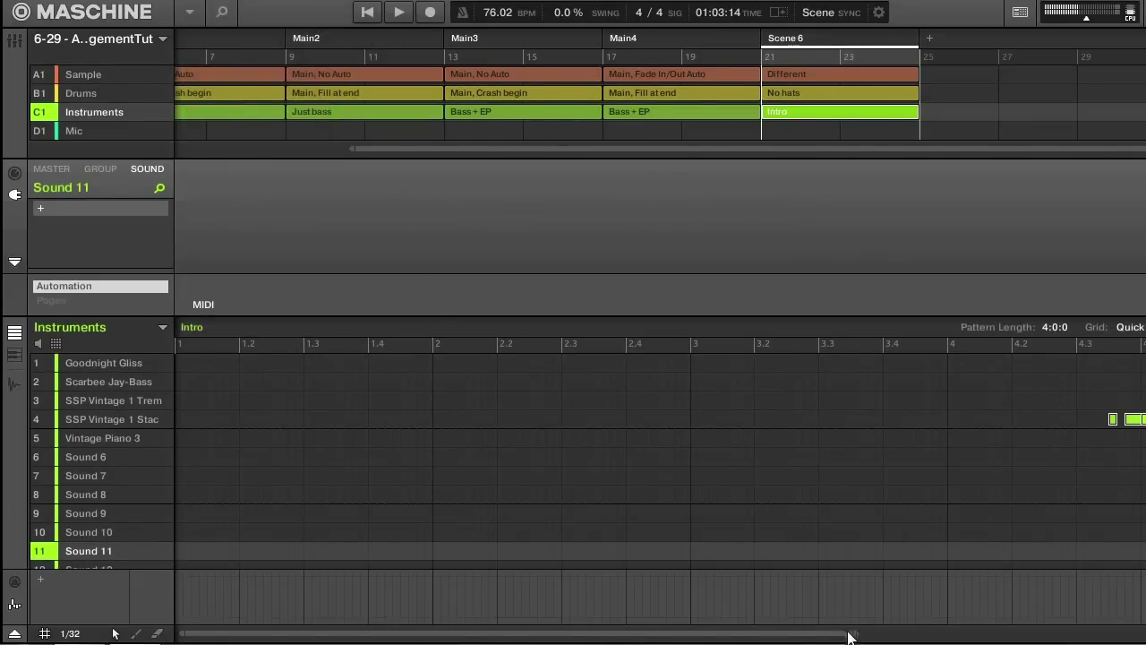
{"action": "left_click_drag", "start_coordinate": [855, 633], "coordinate": [1012, 639]}
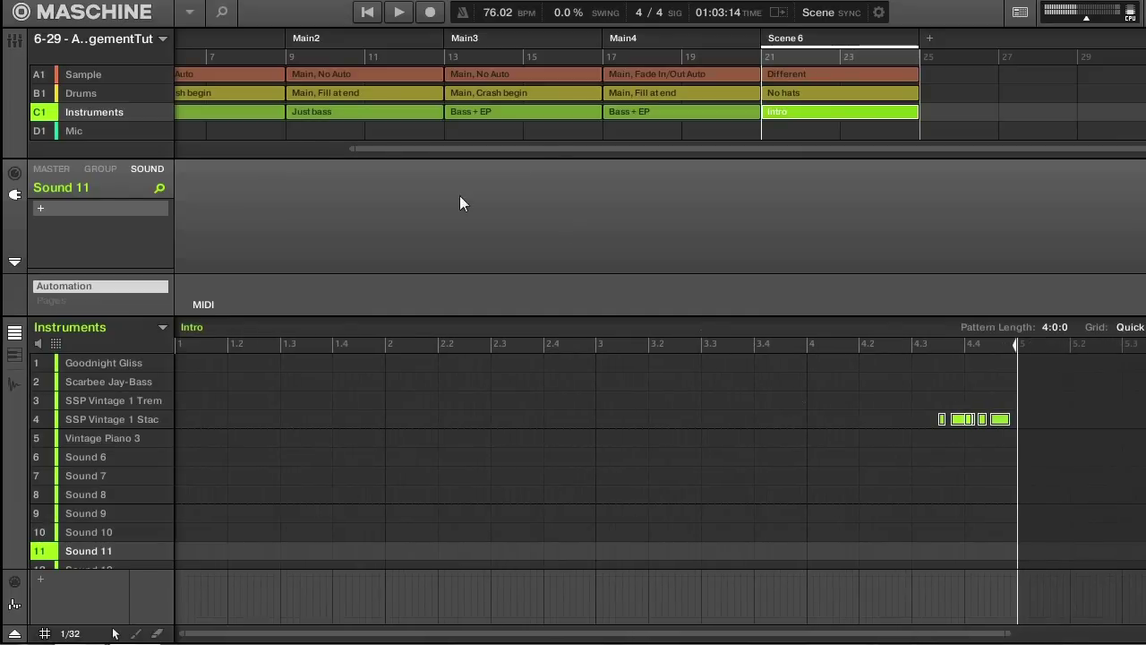
Step: Rename Scene 6 as Different
{"action": "left_click_drag", "start_coordinate": [393, 149], "coordinate": [222, 149]}
{"action": "left_click_drag", "start_coordinate": [349, 149], "coordinate": [268, 149]}
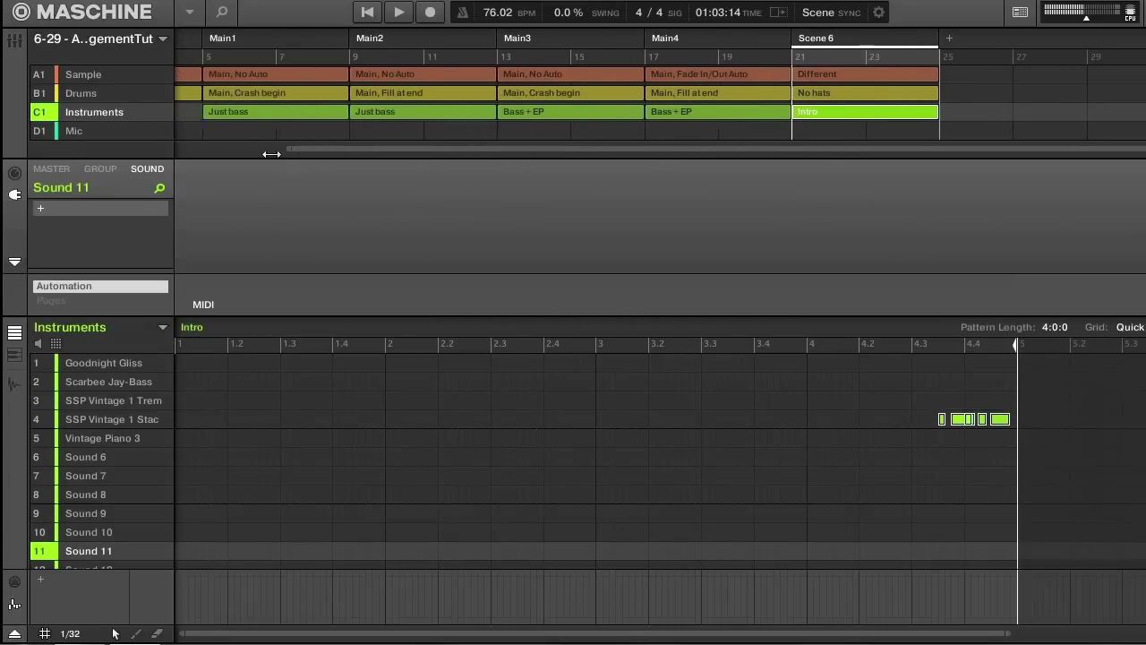
{"action": "double_click", "coordinate": [828, 40]}
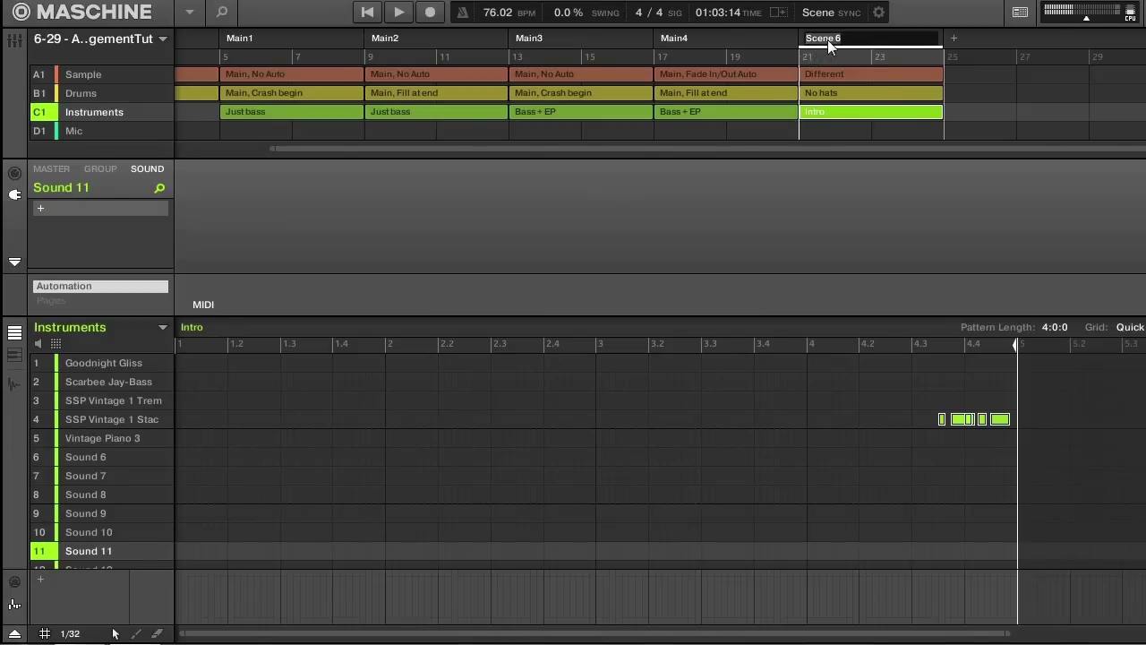
{"action": "type", "text": "Different"}
{"action": "key", "text": "Return"}
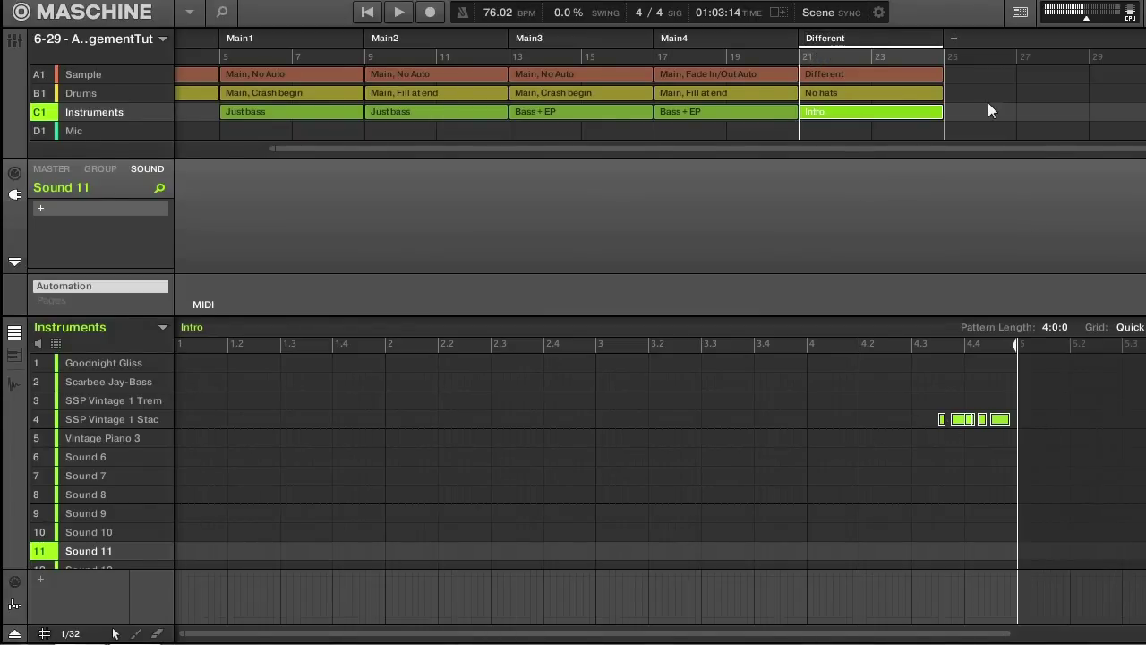
Step: Add a new scene after Different and assign it the "Just bass, staccato beginning" Instruments pattern
{"action": "left_click", "coordinate": [954, 39]}
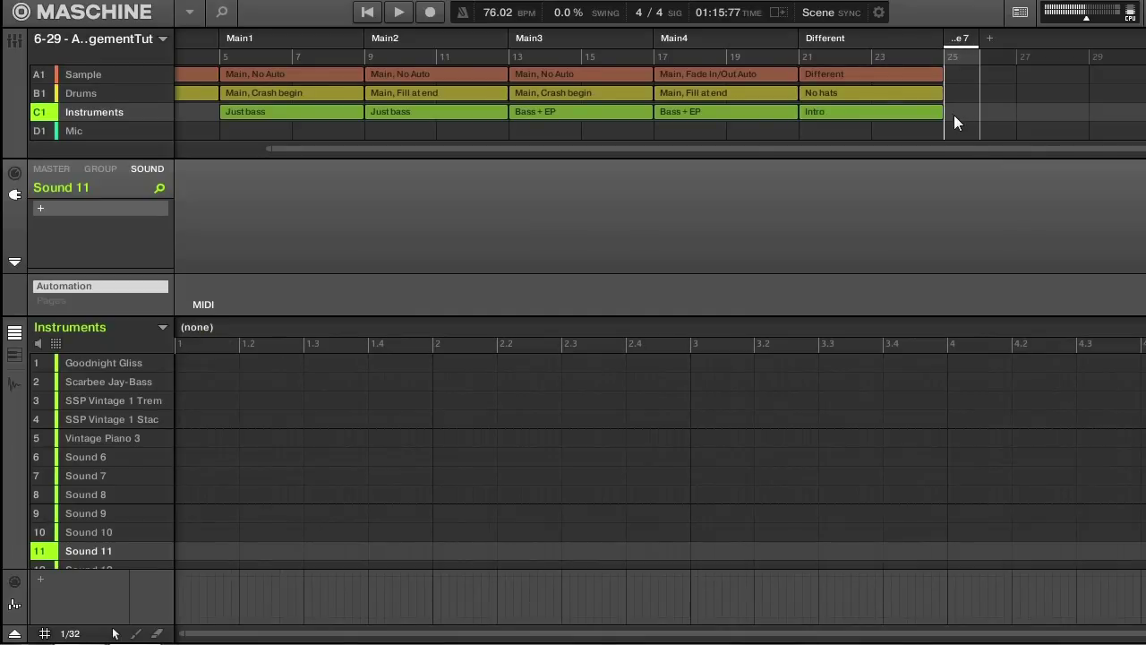
{"action": "left_click", "coordinate": [163, 327]}
{"action": "mouse_move", "coordinate": [259, 189]}
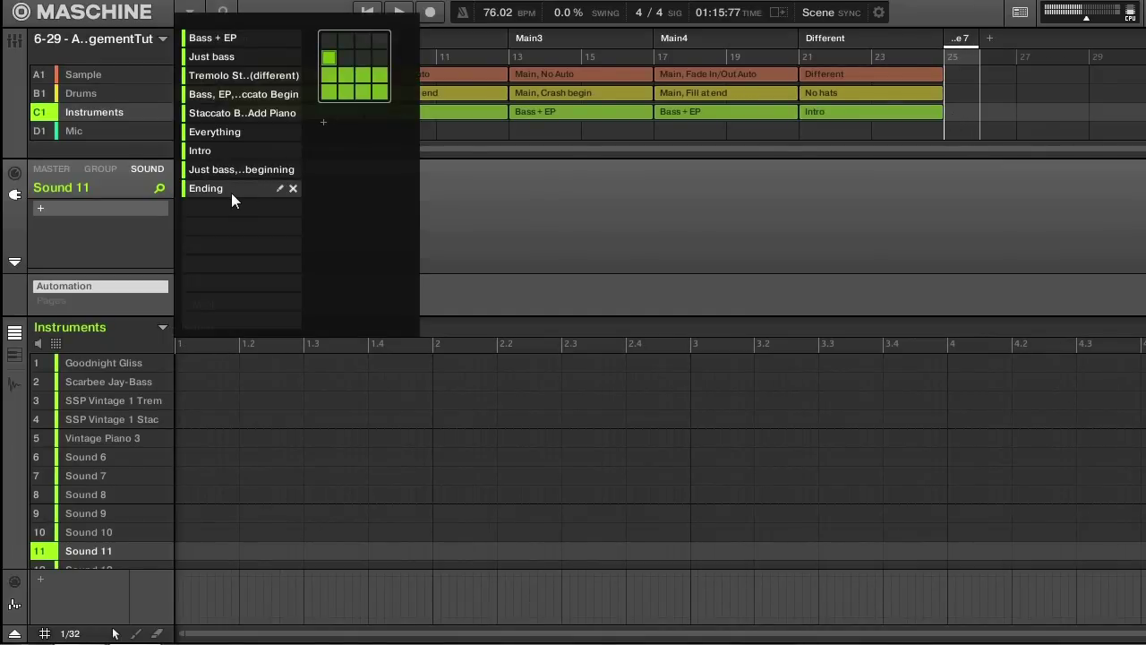
{"action": "left_click", "coordinate": [231, 169]}
{"action": "left_click", "coordinate": [578, 241]}
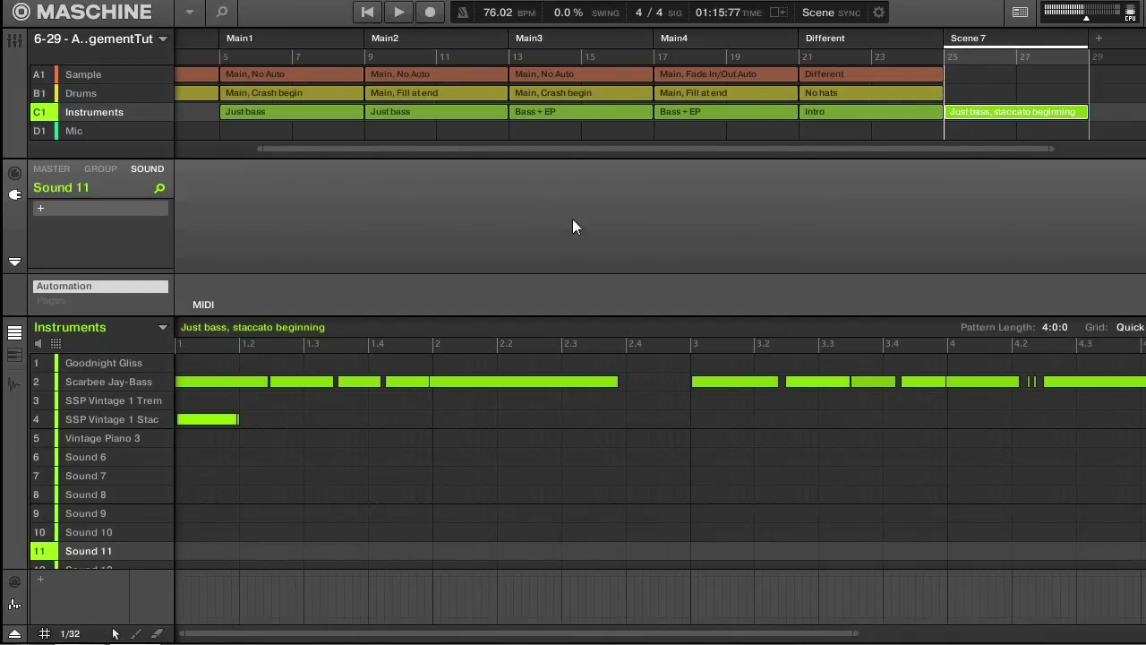
Step: Compare the end of the Instruments pattern in Different with the start of the one in Scene 7
{"action": "left_click_drag", "start_coordinate": [856, 633], "coordinate": [974, 633]}
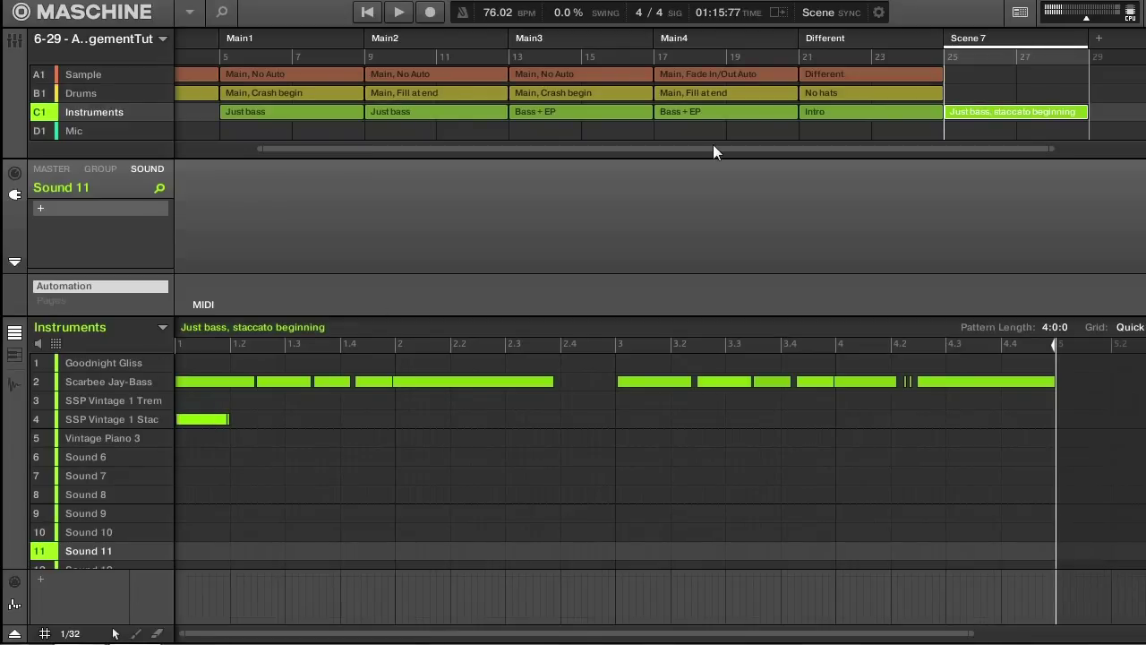
{"action": "left_click", "coordinate": [862, 112]}
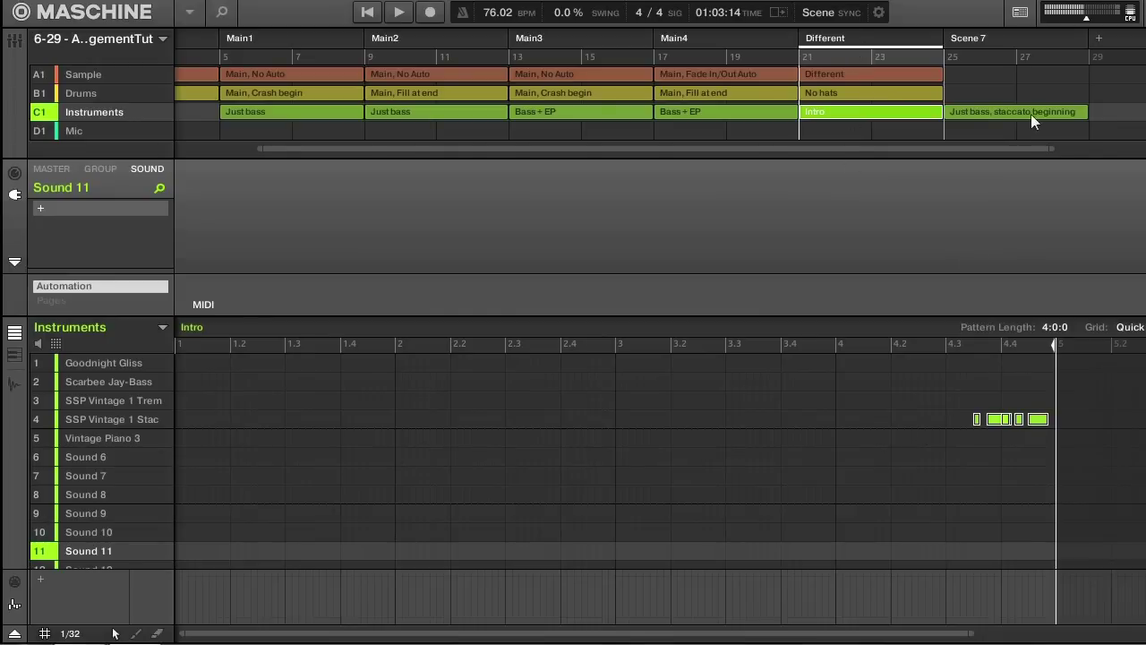
{"action": "left_click", "coordinate": [978, 37]}
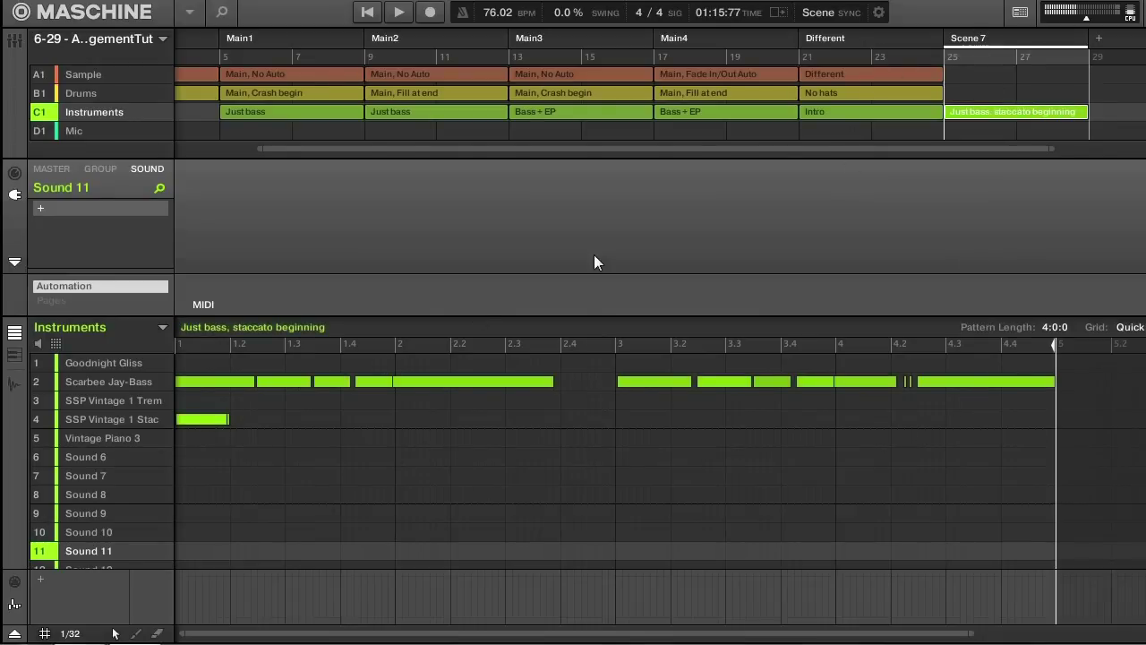
Step: Assign the "Main, Crash begin" Drums pattern and the "Main, No Auto" Sample pattern to Scene 7
{"action": "left_click_drag", "start_coordinate": [433, 149], "coordinate": [558, 149]}
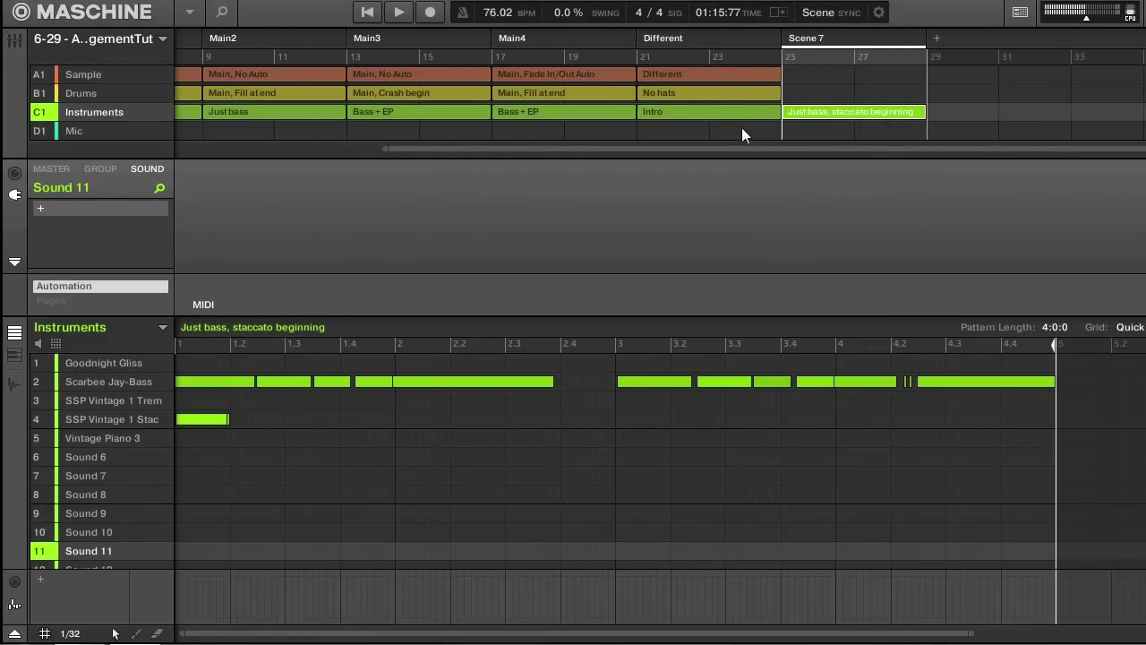
{"action": "left_click", "coordinate": [812, 91]}
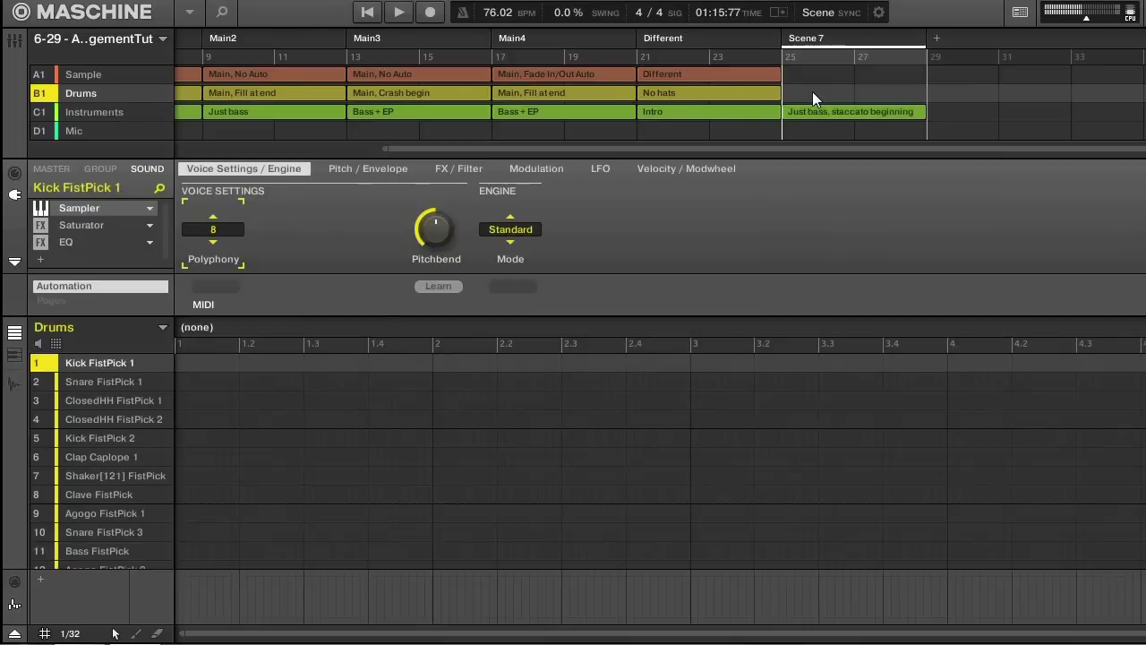
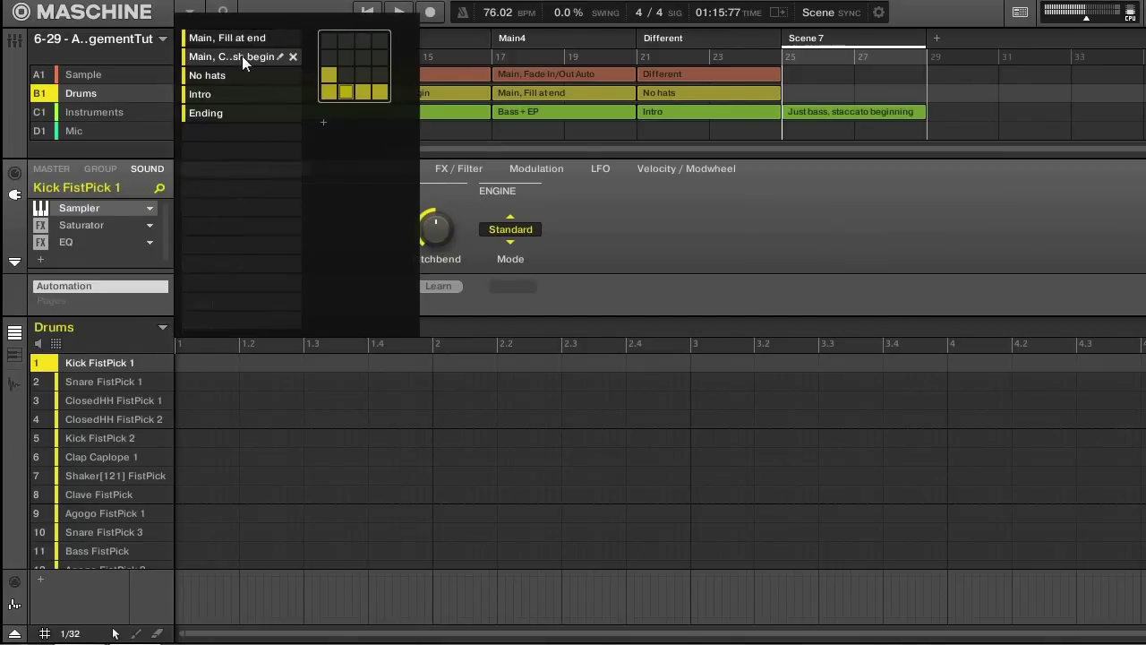
{"action": "left_click", "coordinate": [806, 100]}
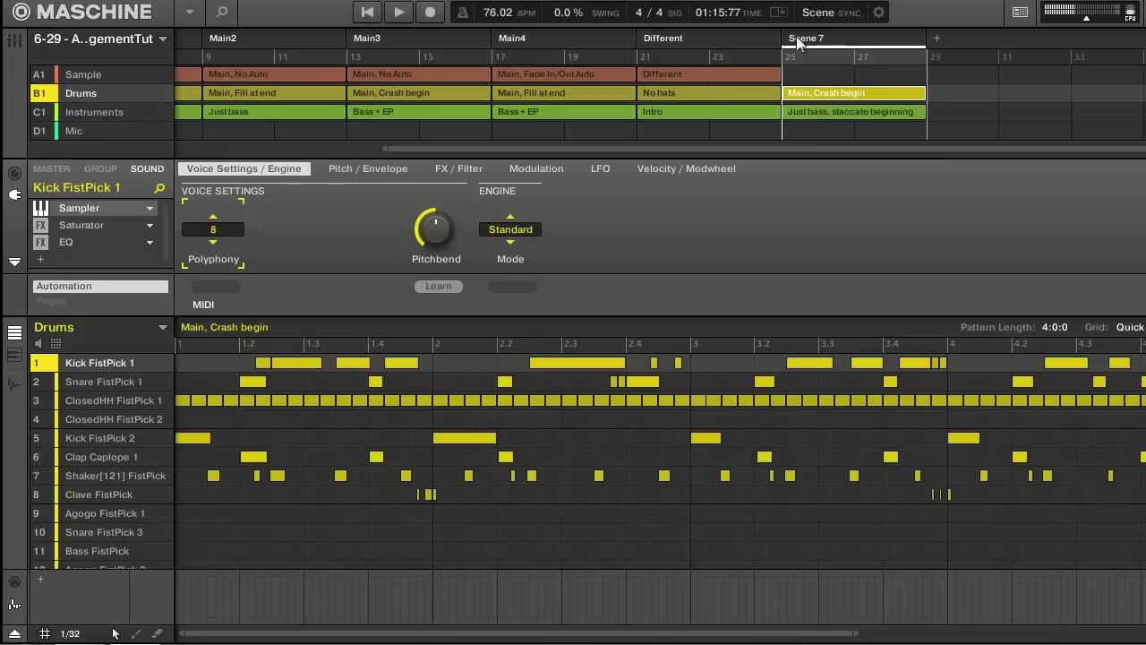
{"action": "left_click", "coordinate": [807, 79]}
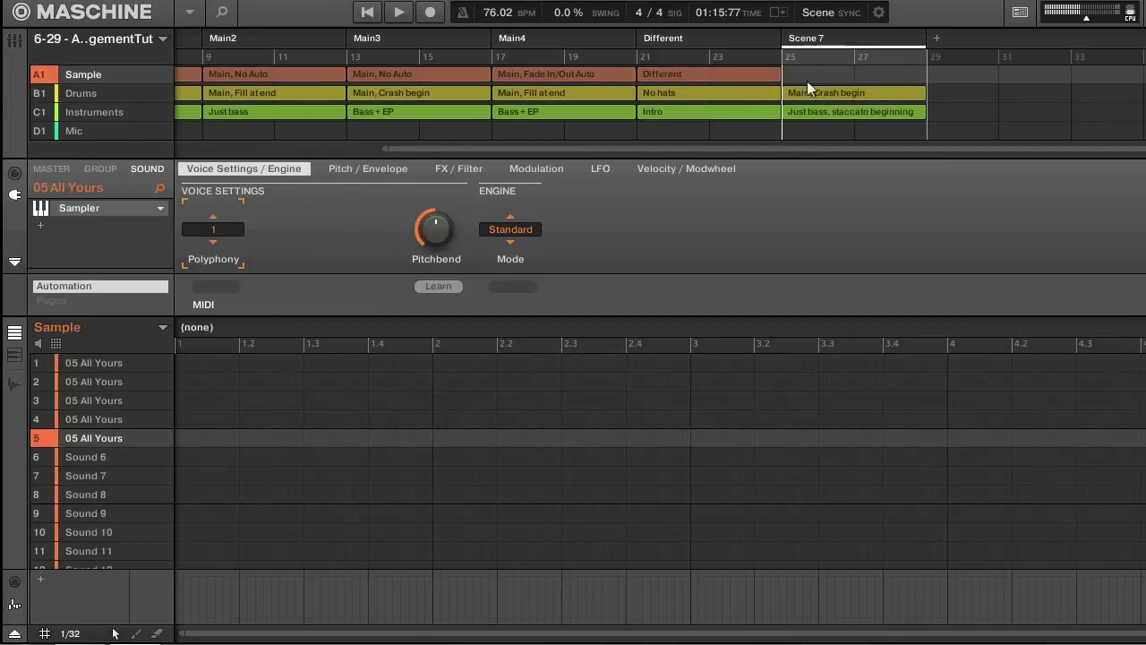
{"action": "left_click", "coordinate": [163, 329]}
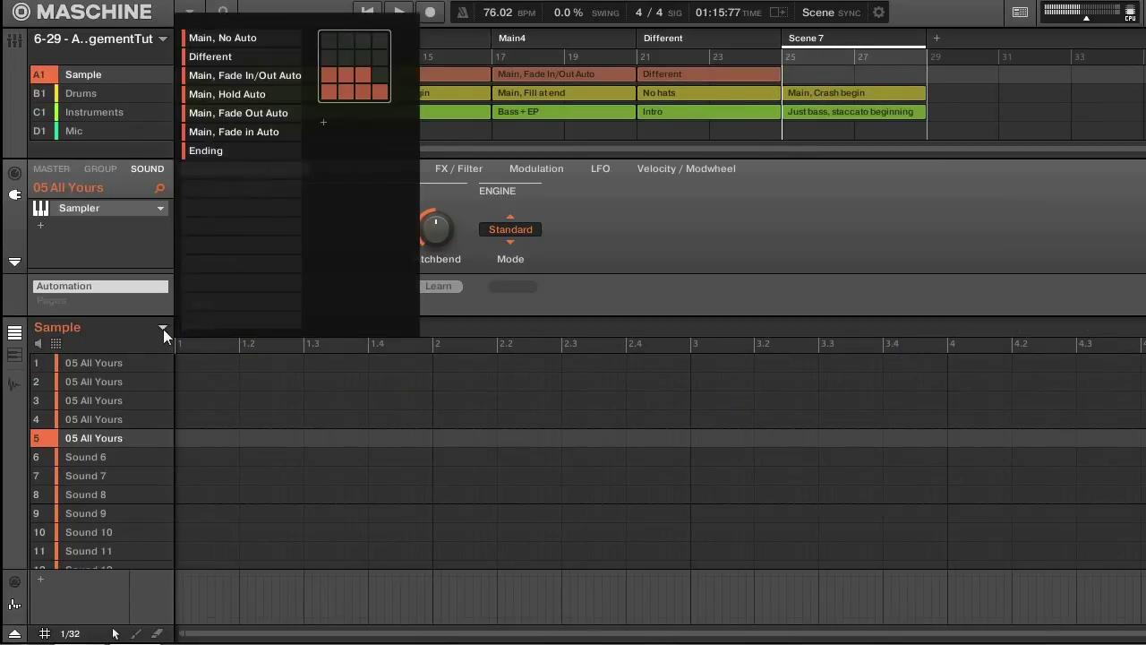
{"action": "left_click", "coordinate": [233, 40]}
{"action": "left_click", "coordinate": [711, 175]}
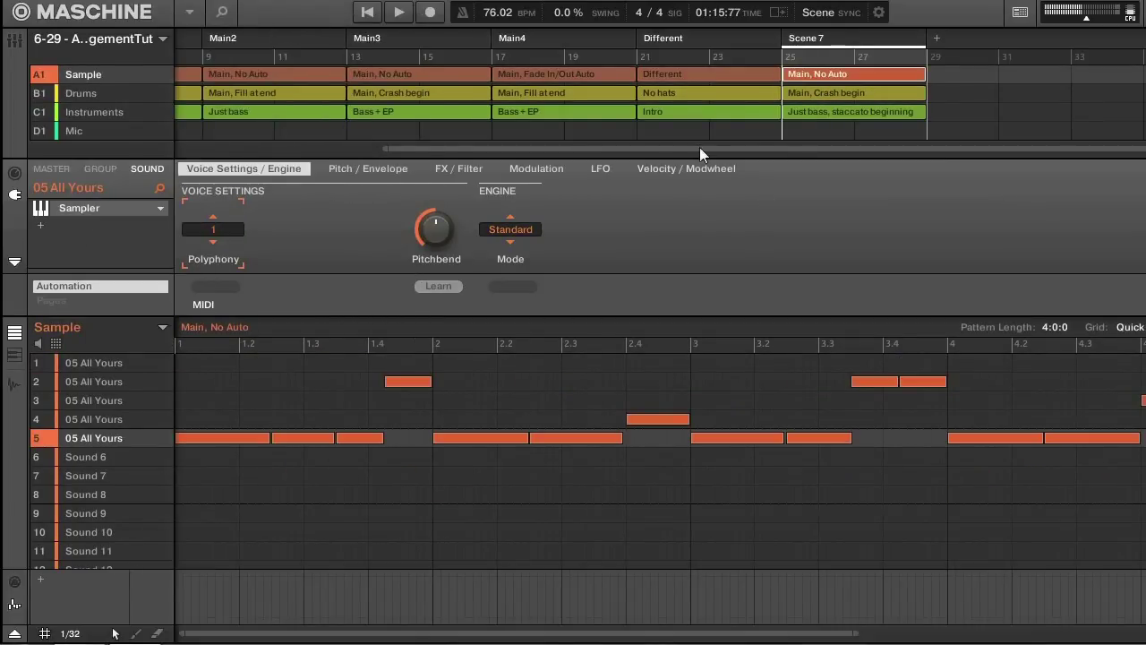
Step: Play the song from about bar 23 in Different into Scene 7 to audition the transition
{"action": "left_click_drag", "start_coordinate": [699, 146], "coordinate": [719, 147]}
{"action": "left_click", "coordinate": [687, 56]}
{"action": "left_click", "coordinate": [720, 57]}
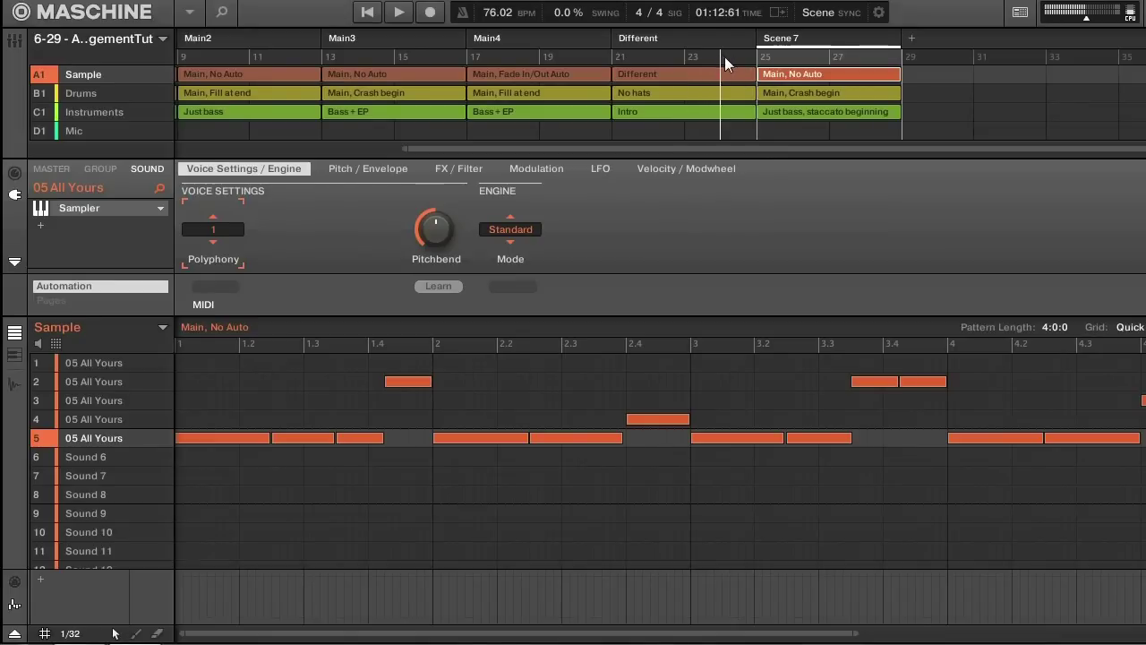
{"action": "left_click", "coordinate": [690, 61]}
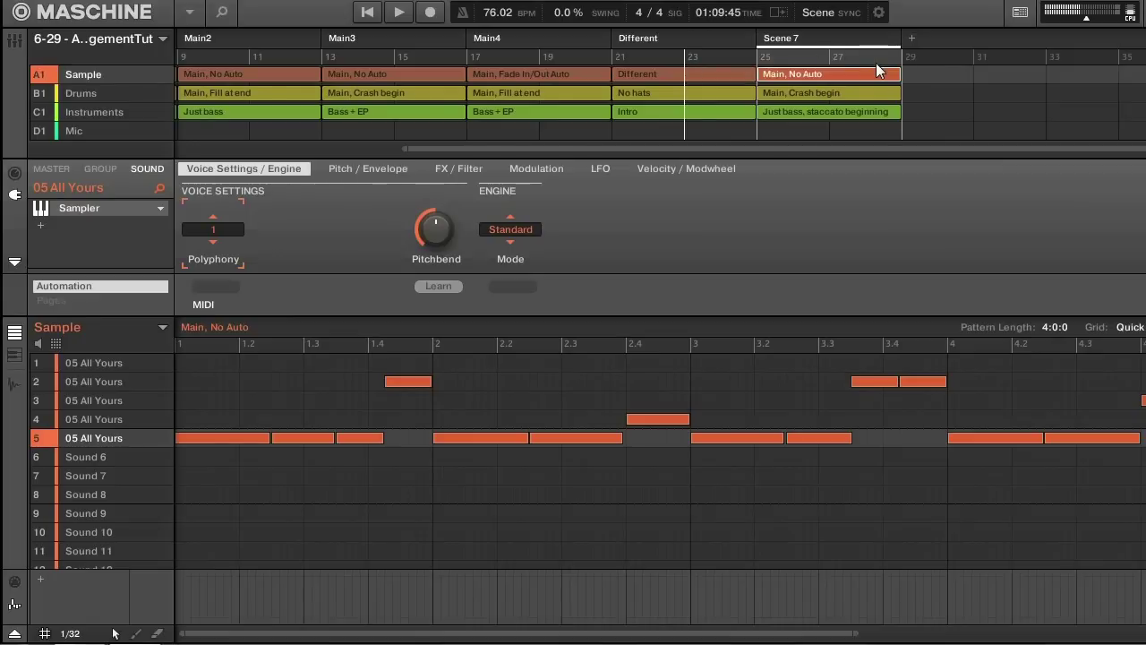
{"action": "key", "text": "space"}
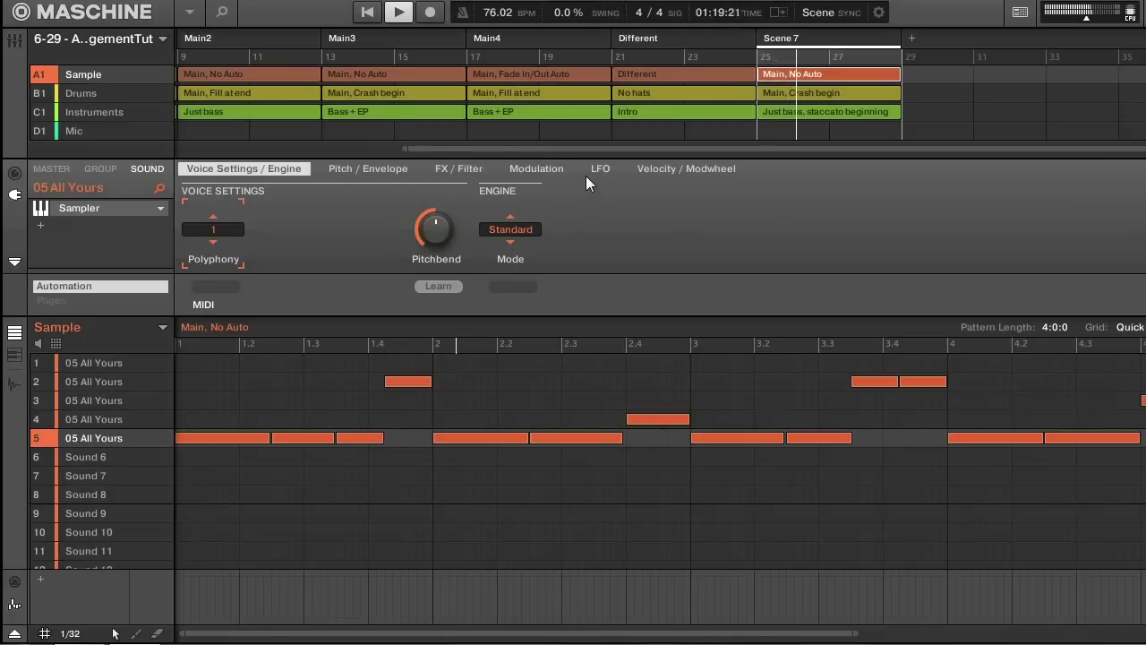
{"action": "key", "text": "space"}
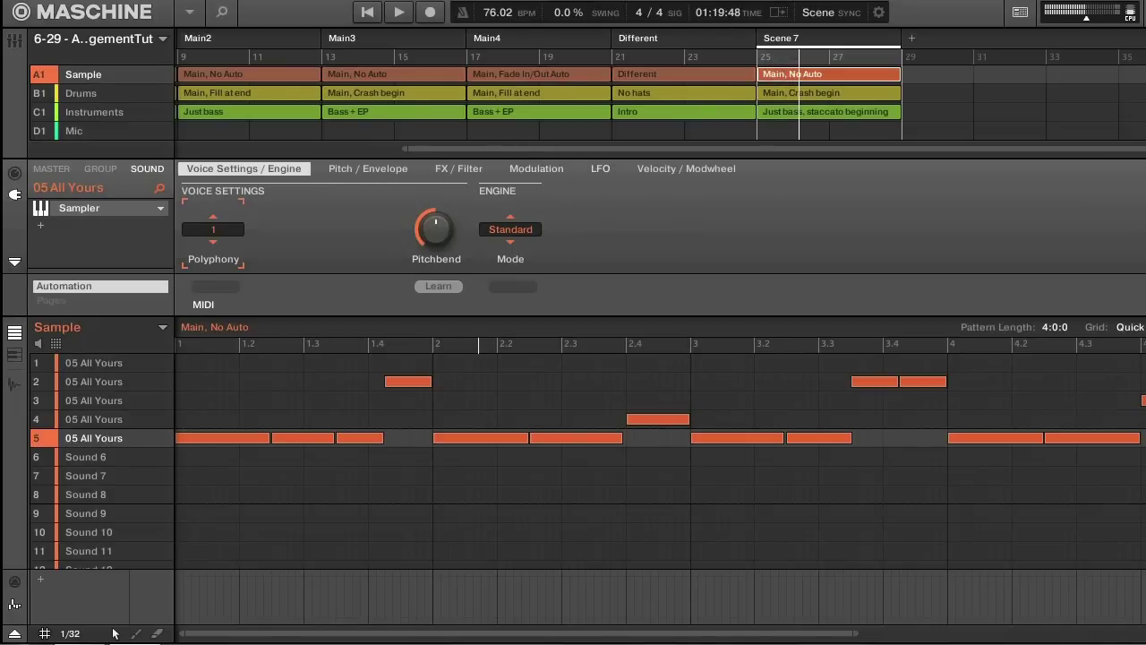
Step: Rename Scene 7 as Main1 and duplicate it
{"action": "double_click", "coordinate": [797, 37]}
{"action": "type", "text": "Main1"}
{"action": "key", "text": "Return"}
{"action": "right_click", "coordinate": [840, 40]}
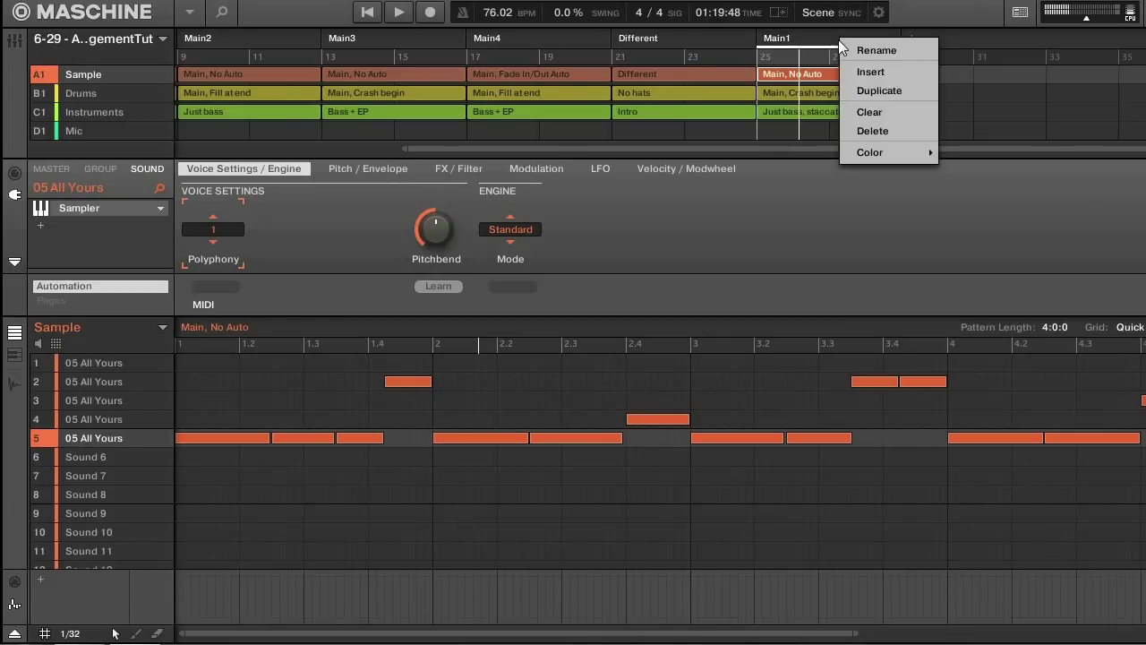
{"action": "left_click", "coordinate": [878, 93]}
Step: Change the Drums pattern in Scene 8 to "Main, Fill at end"
{"action": "left_click", "coordinate": [977, 94]}
{"action": "left_click", "coordinate": [967, 77]}
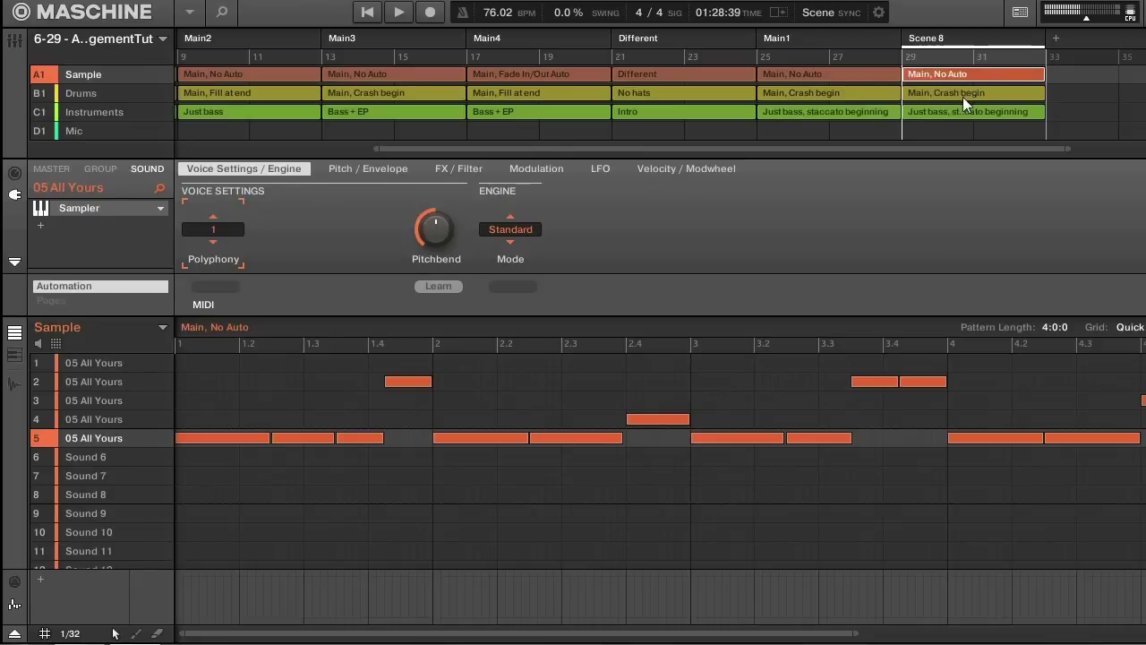
{"action": "left_click", "coordinate": [963, 97]}
{"action": "left_click", "coordinate": [163, 328]}
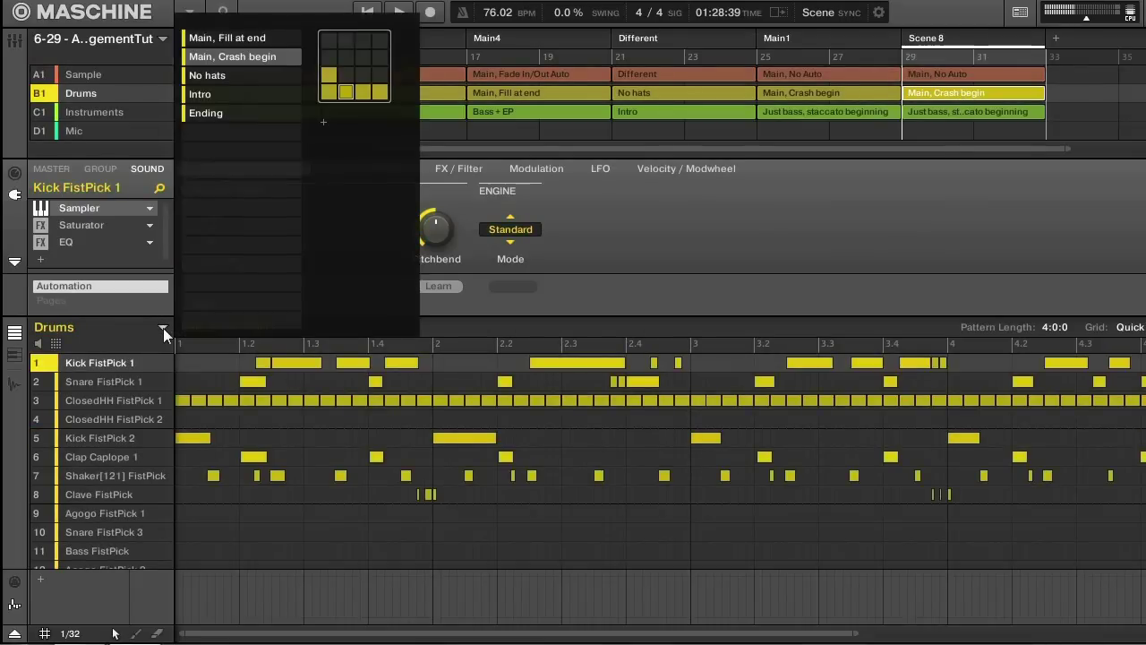
{"action": "left_click", "coordinate": [258, 37]}
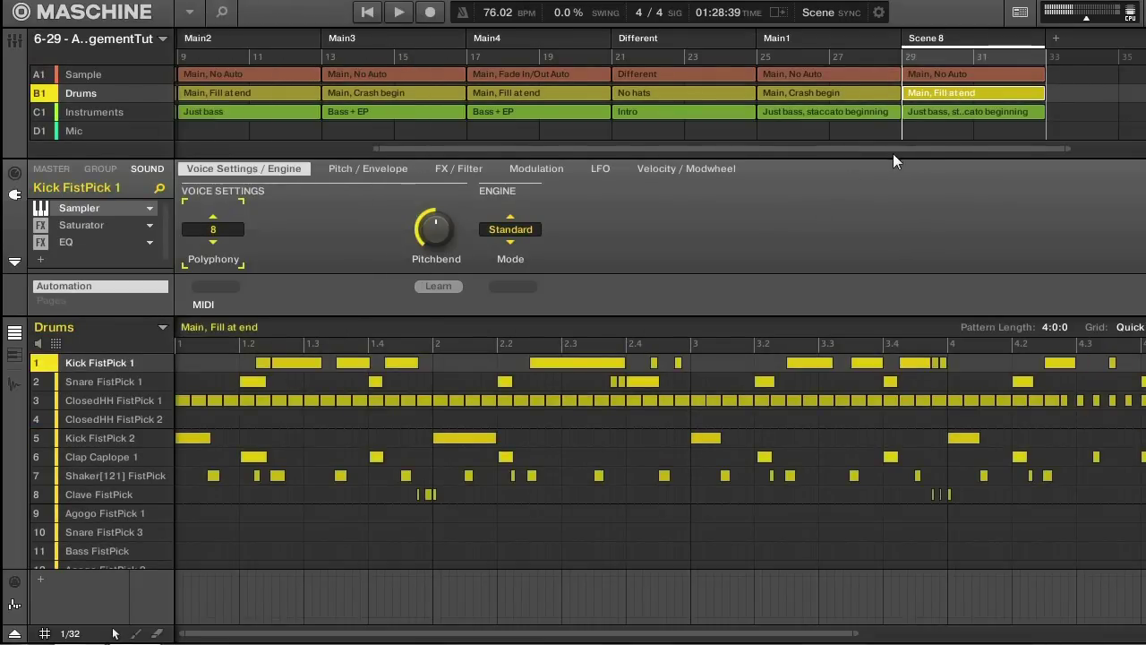
Step: Assign the "Just bass" Instruments pattern to Scene 8 and compare it with the Instruments pattern in the preceding Main1
{"action": "scroll", "coordinate": [913, 134], "scroll_direction": "right", "scroll_amount": 5}
{"action": "left_click", "coordinate": [817, 112]}
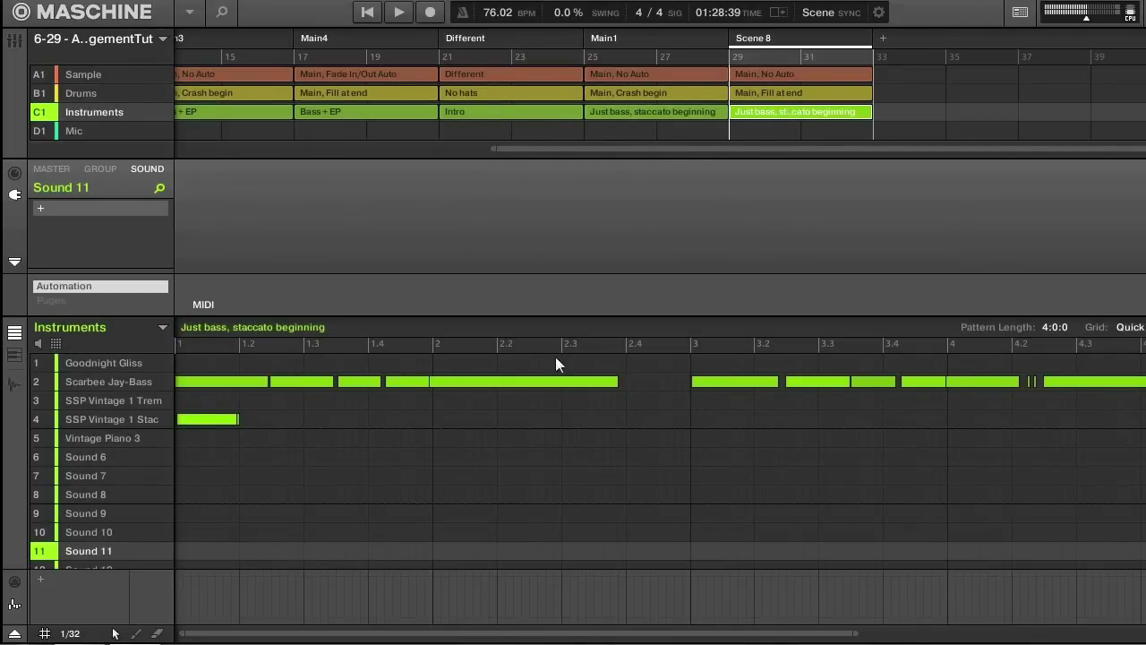
{"action": "left_click", "coordinate": [162, 327]}
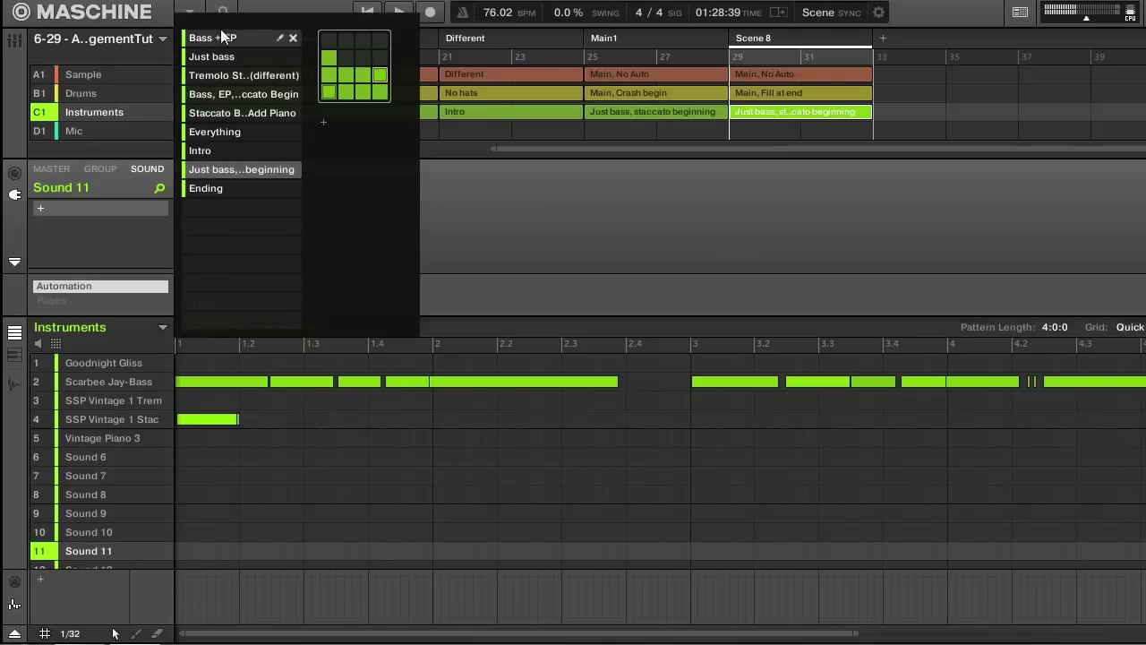
{"action": "left_click", "coordinate": [215, 57]}
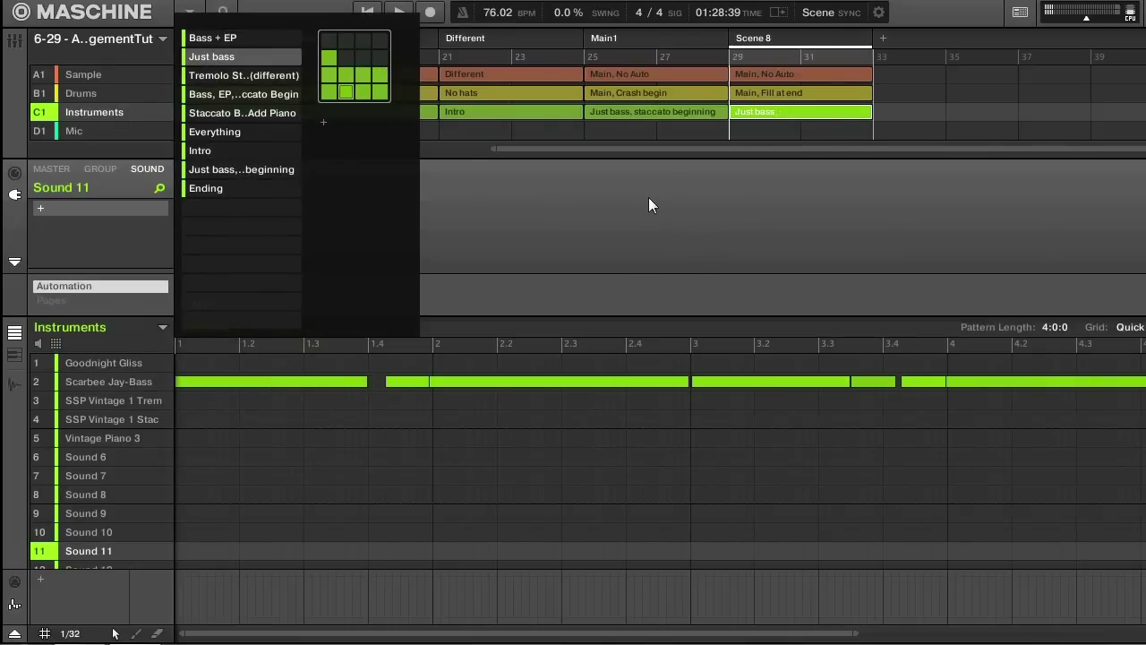
{"action": "left_click", "coordinate": [645, 109]}
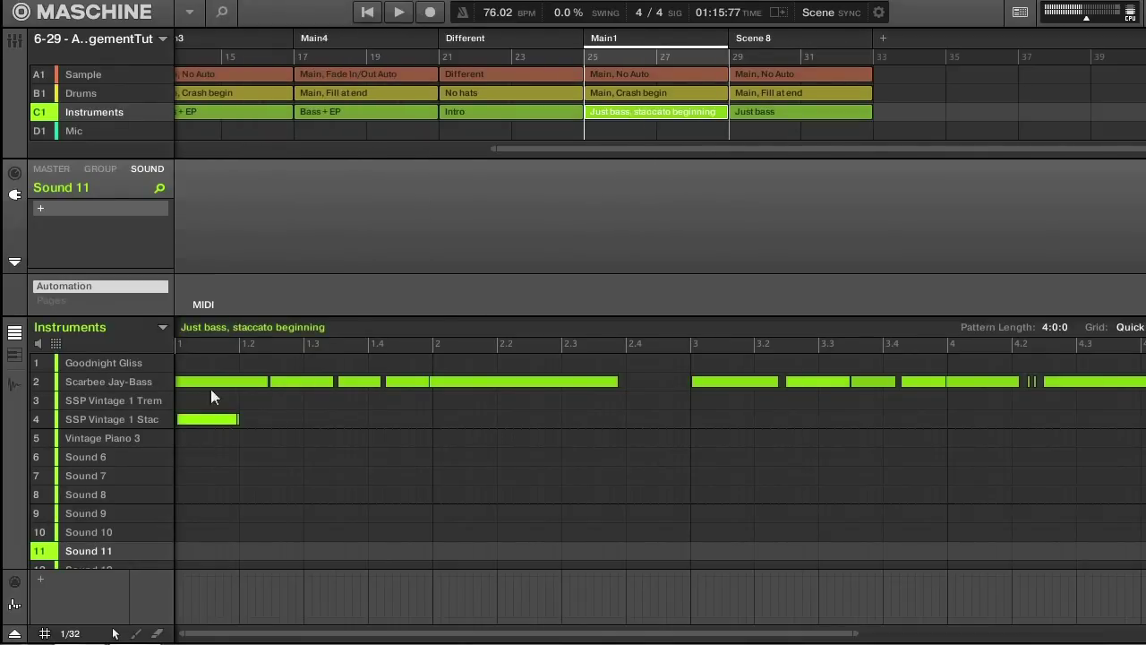
{"action": "left_click", "coordinate": [789, 113]}
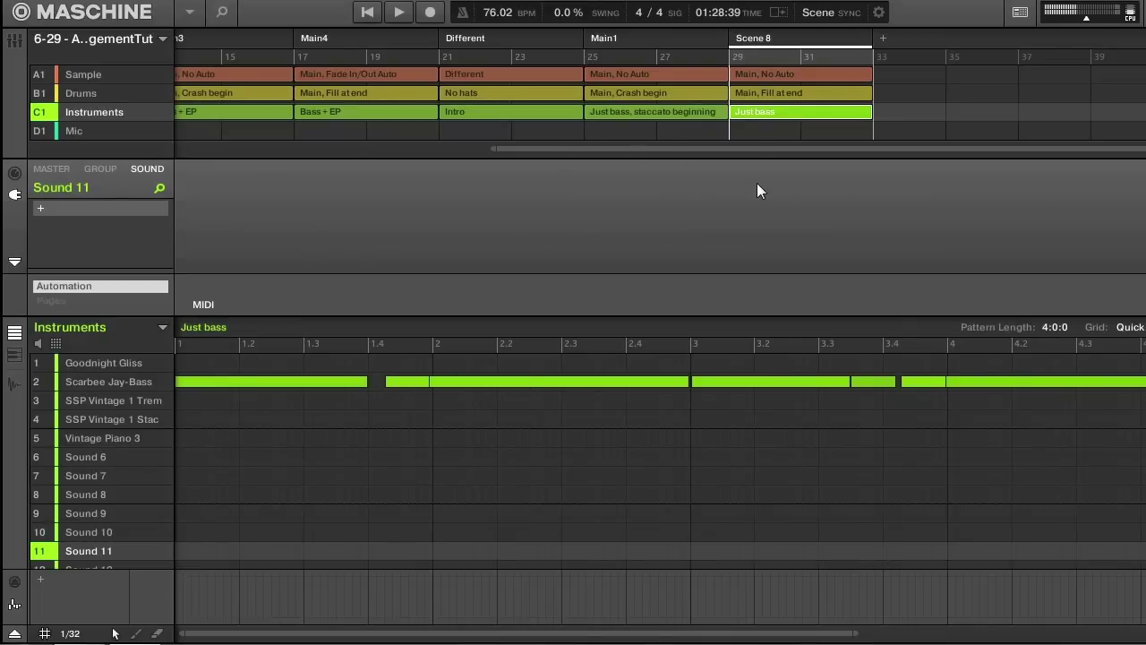
Step: Rename Scene 8 as Main2 and duplicate it
{"action": "double_click", "coordinate": [755, 41]}
{"action": "type", "text": "Main2"}
{"action": "key", "text": "Return"}
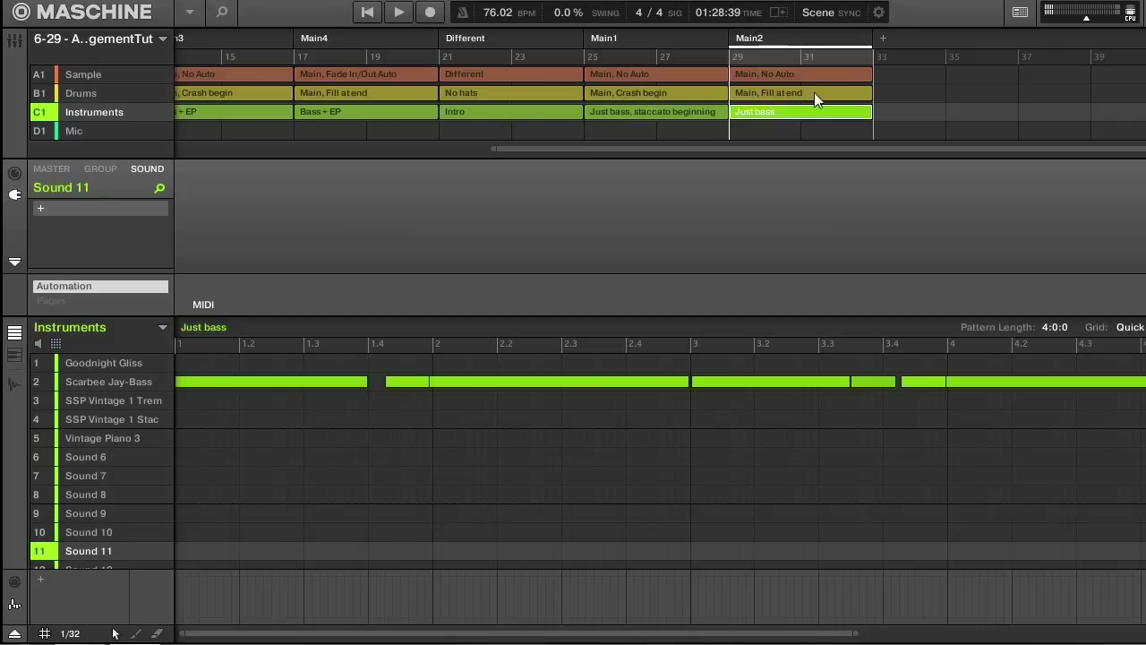
{"action": "right_click", "coordinate": [772, 37]}
{"action": "left_click", "coordinate": [817, 95]}
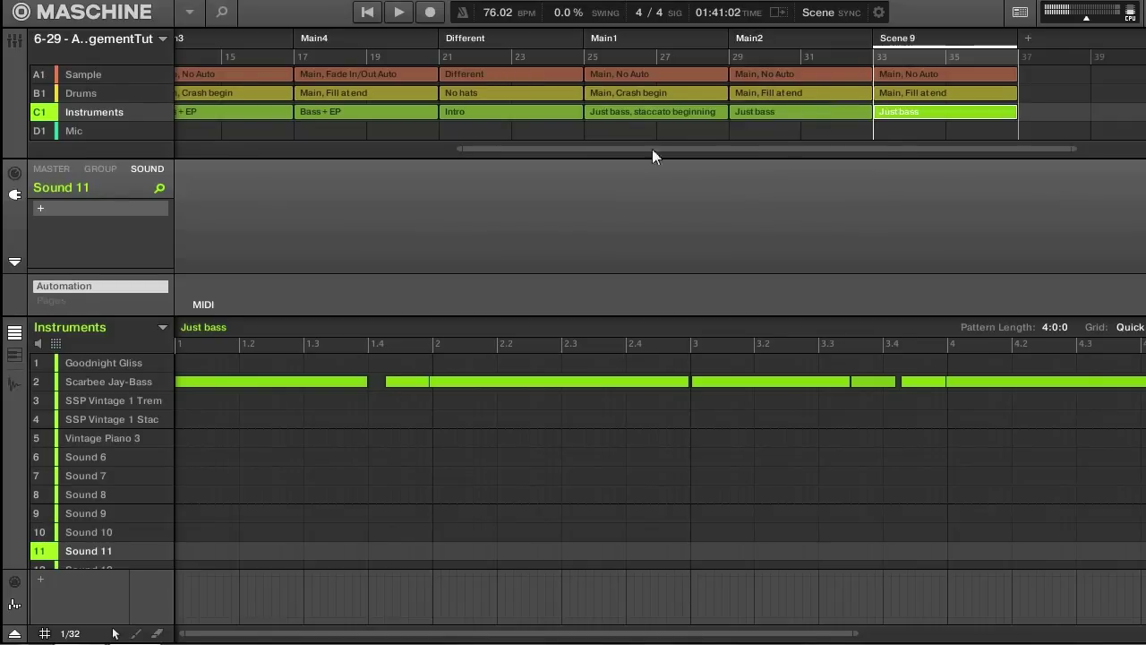
Step: Assign the "Main, Crash begin" Drums pattern and the "Bass + EP" Instruments pattern to Scene 9
{"action": "scroll", "coordinate": [662, 116], "scroll_direction": "right", "scroll_amount": 3}
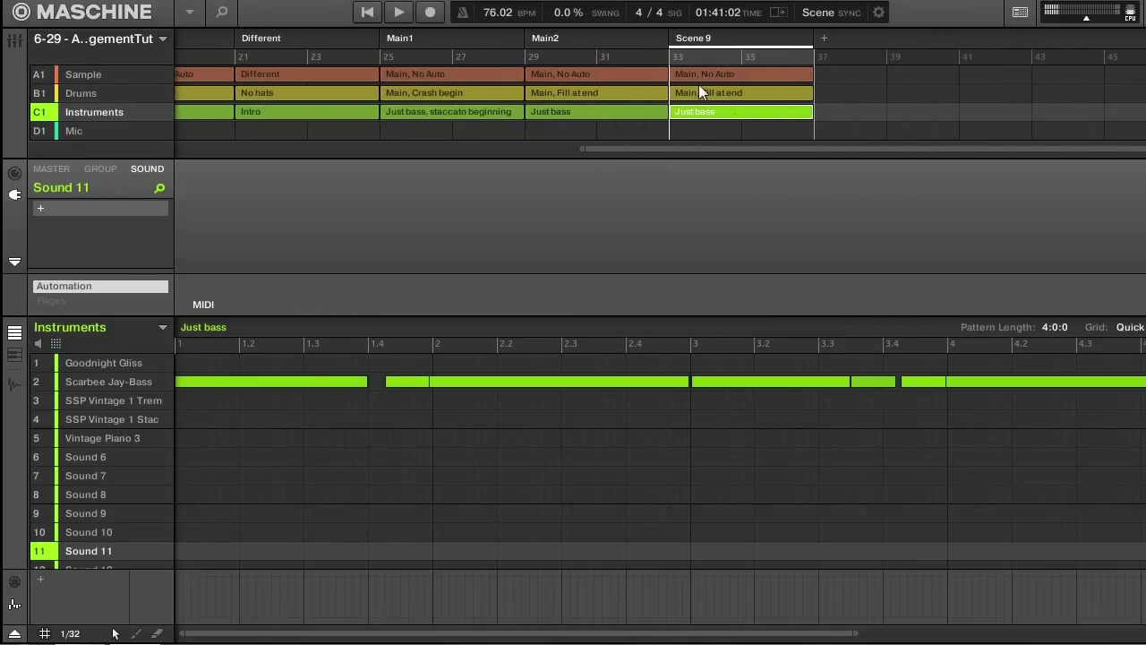
{"action": "left_click", "coordinate": [699, 90]}
{"action": "left_click", "coordinate": [162, 328]}
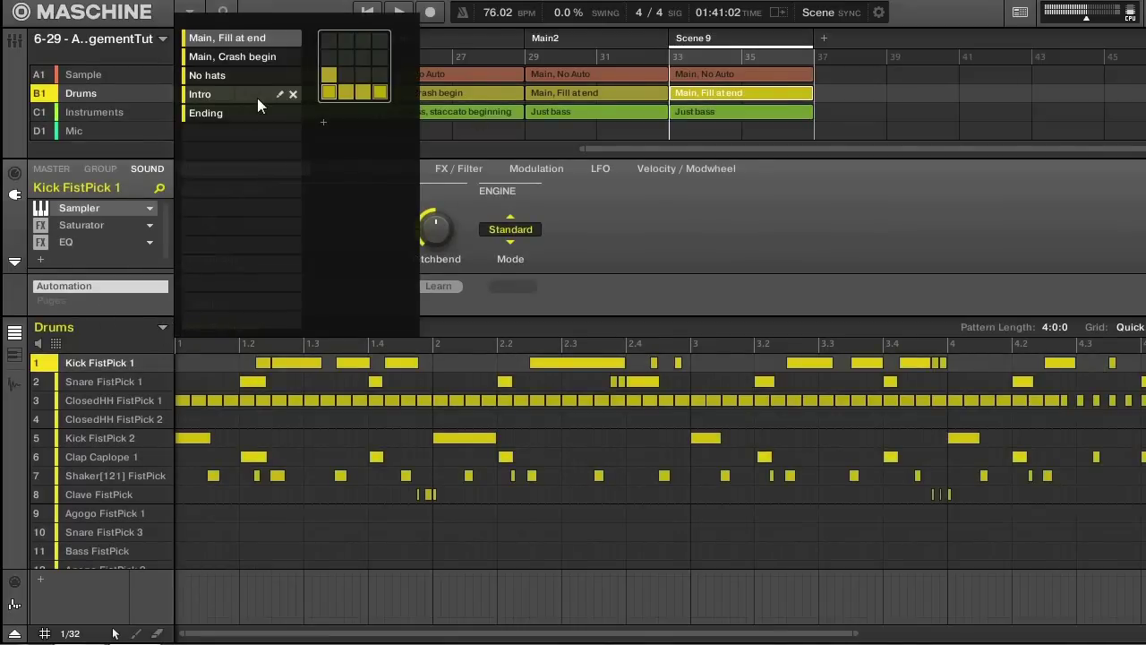
{"action": "left_click", "coordinate": [232, 60]}
{"action": "left_click", "coordinate": [705, 122]}
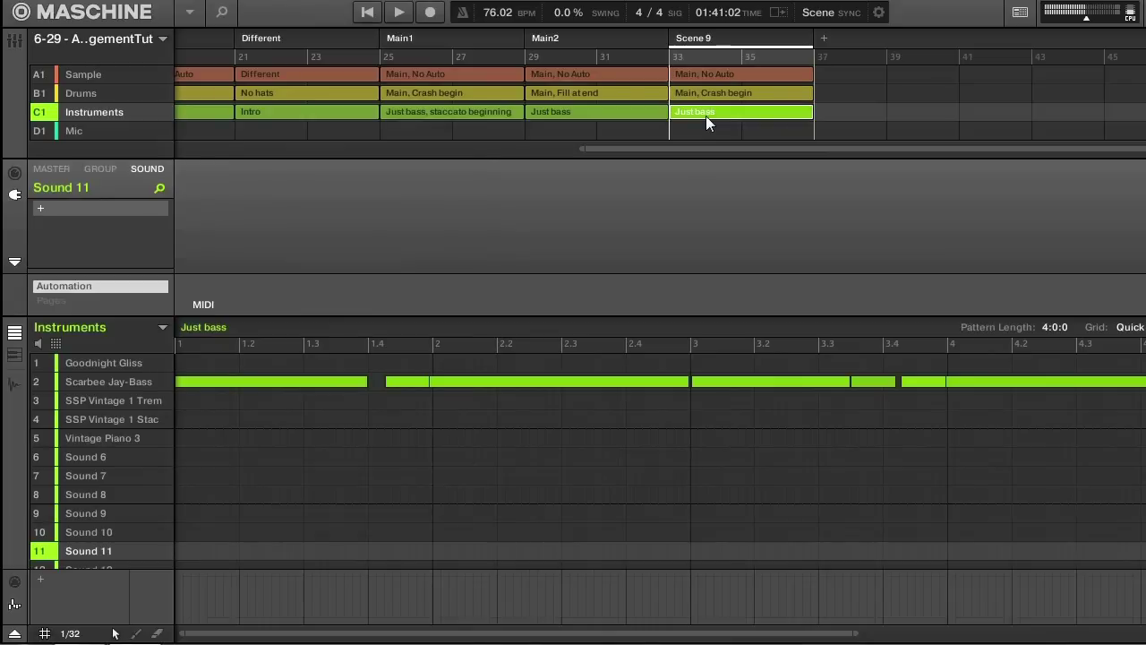
{"action": "left_click", "coordinate": [162, 329]}
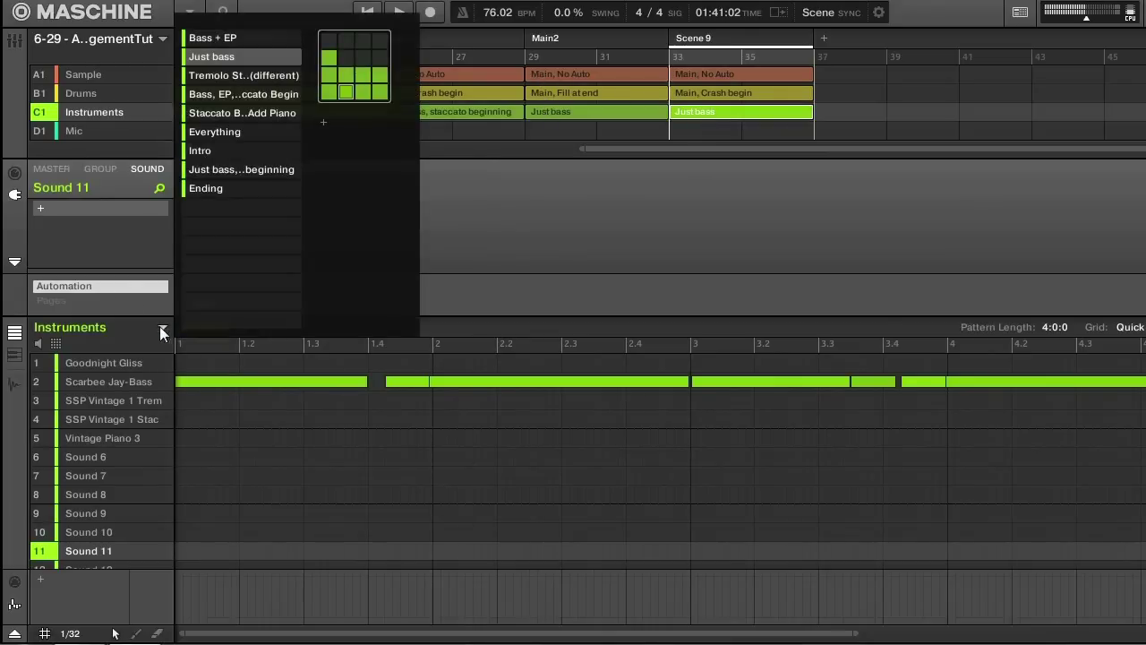
{"action": "left_click", "coordinate": [215, 35]}
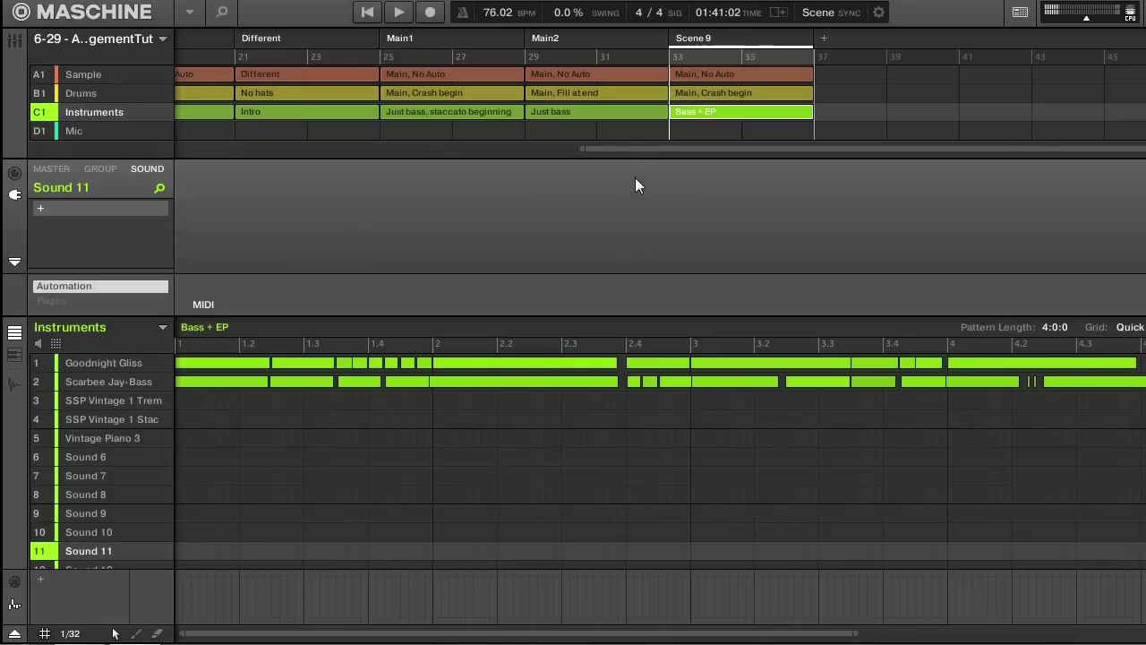
Step: Rename Scene 9 as Main3 and duplicate it
{"action": "double_click", "coordinate": [707, 40]}
{"action": "type", "text": "Main3"}
{"action": "key", "text": "Return"}
{"action": "right_click", "coordinate": [725, 38]}
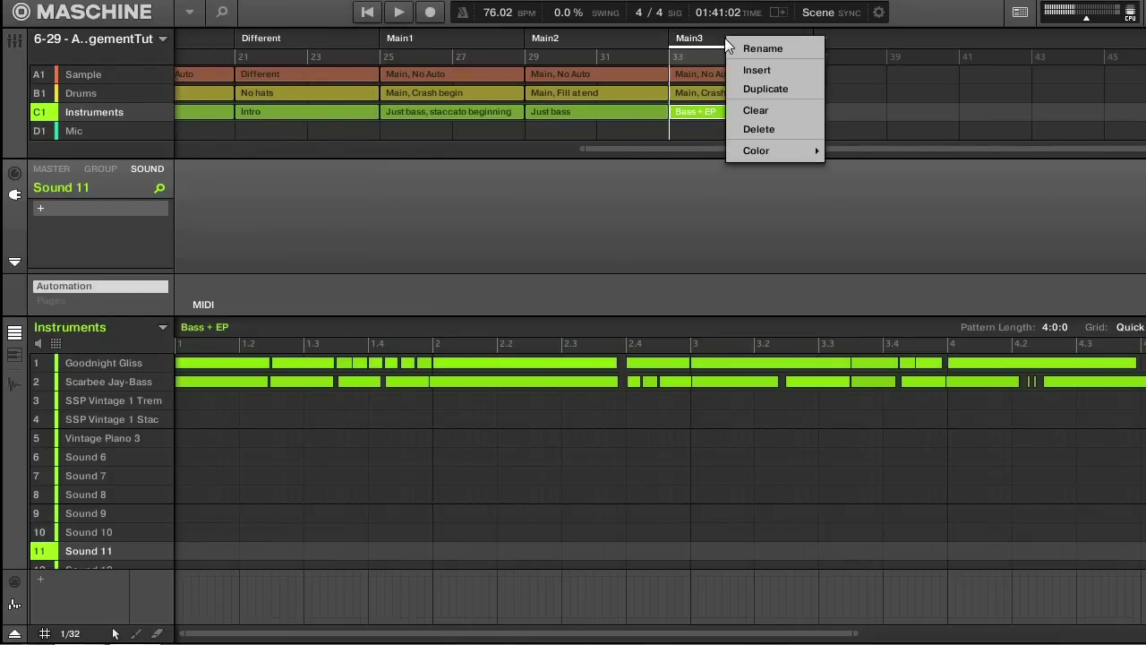
{"action": "left_click", "coordinate": [770, 90]}
Step: Assign the "Main, Fade In/Out Auto" Sample pattern and the "Main, Fill at end" Drums pattern to Scene 10
{"action": "left_click", "coordinate": [835, 72]}
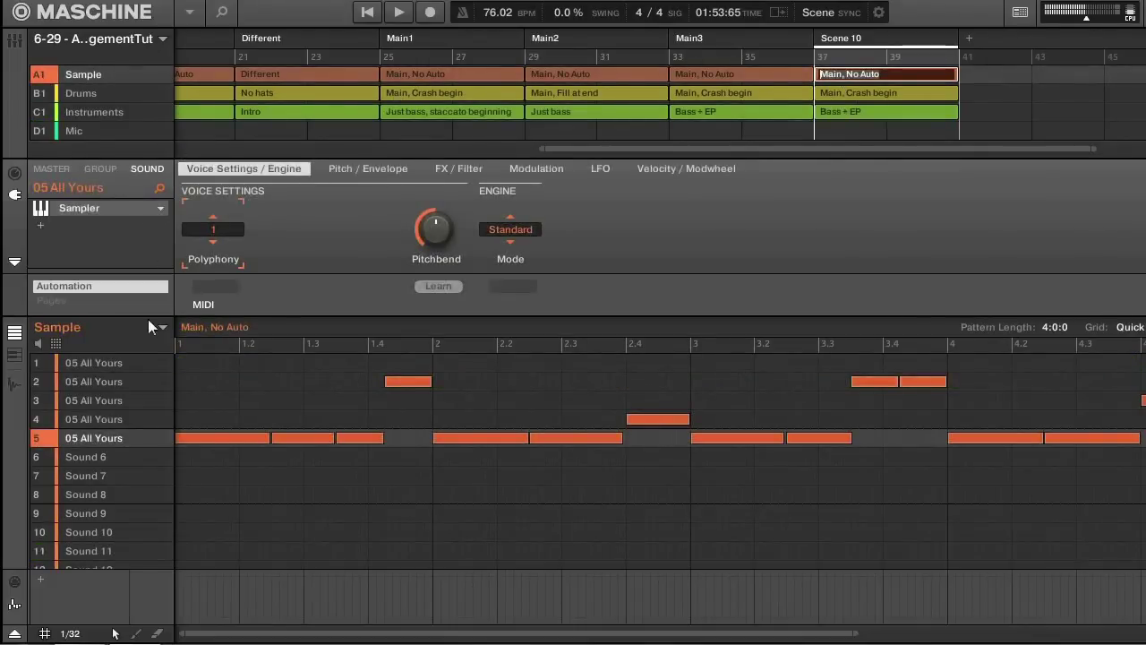
{"action": "left_click", "coordinate": [162, 328]}
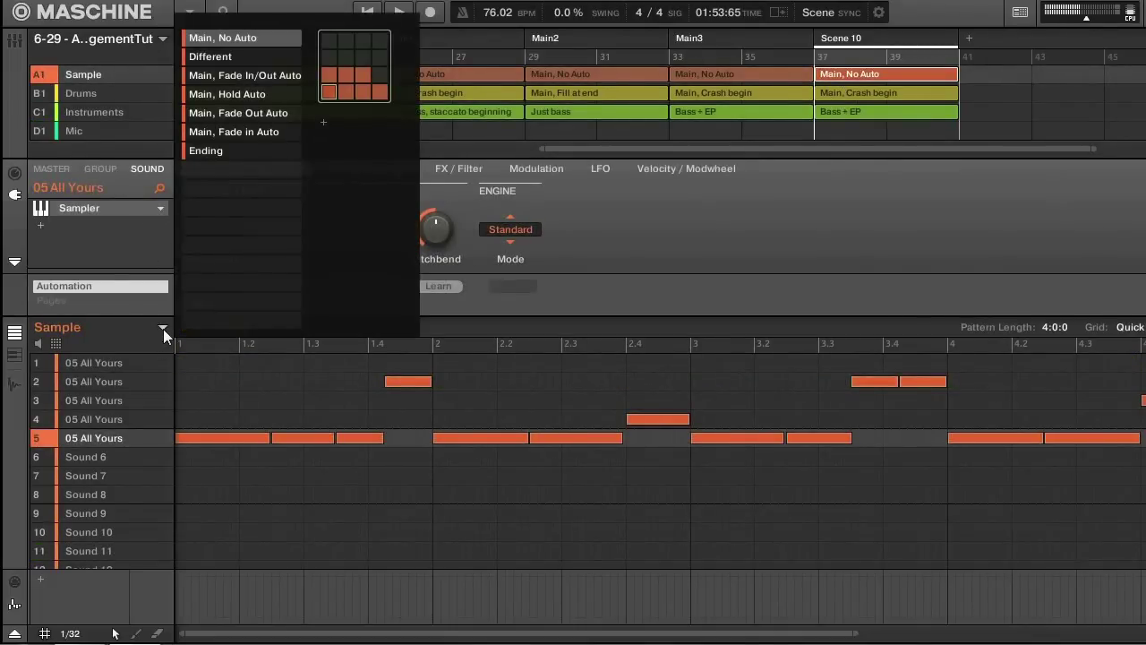
{"action": "left_click", "coordinate": [247, 75]}
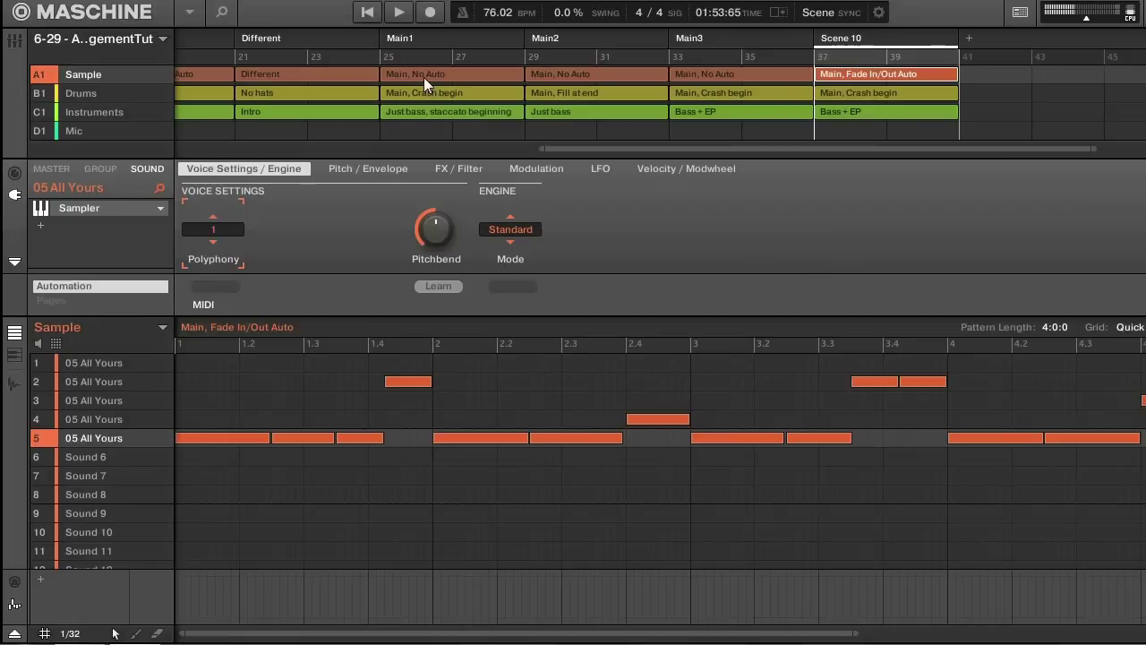
{"action": "left_click", "coordinate": [845, 94]}
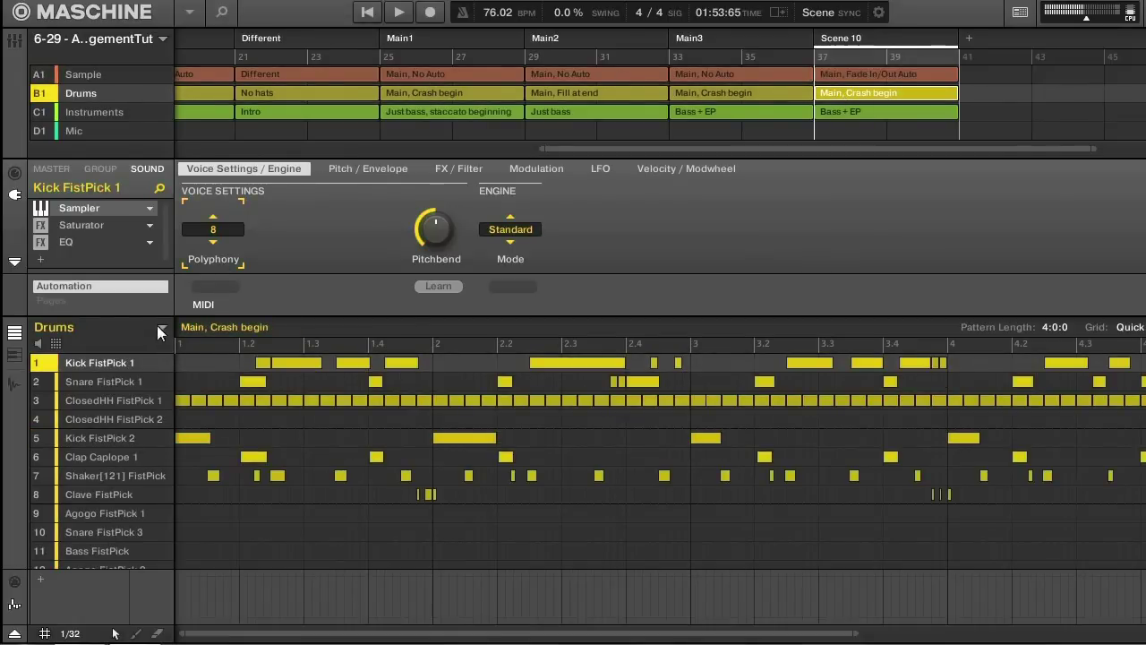
{"action": "left_click", "coordinate": [159, 327]}
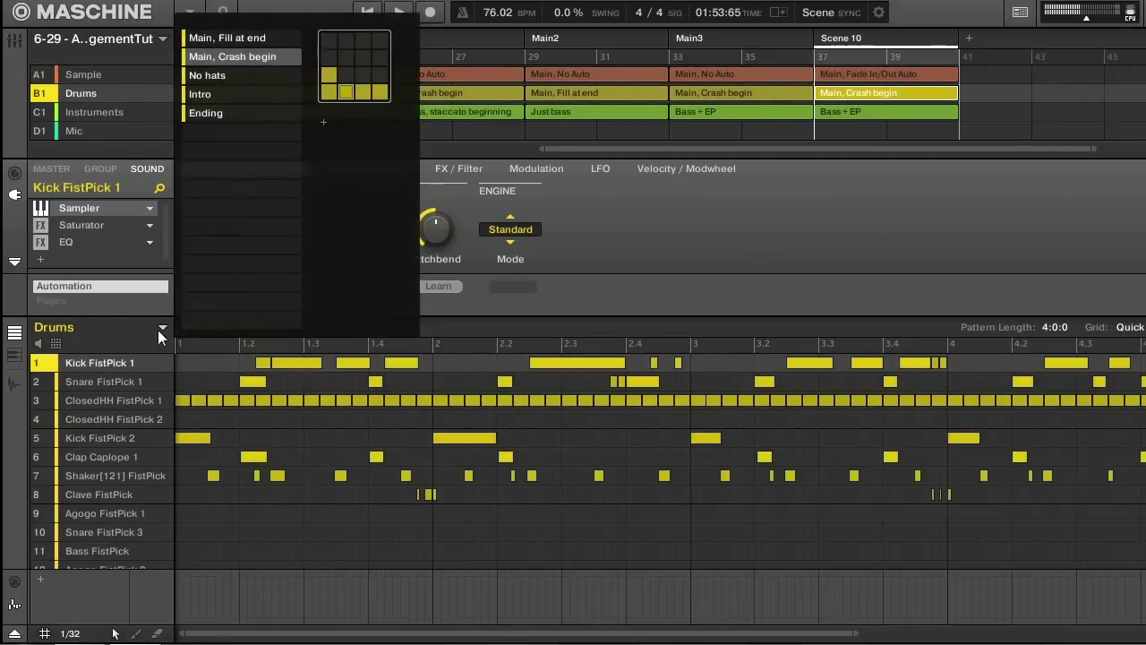
{"action": "left_click", "coordinate": [219, 41]}
Step: Open the Instruments pattern of Scene 10 in the pattern editor
{"action": "left_click", "coordinate": [830, 108]}
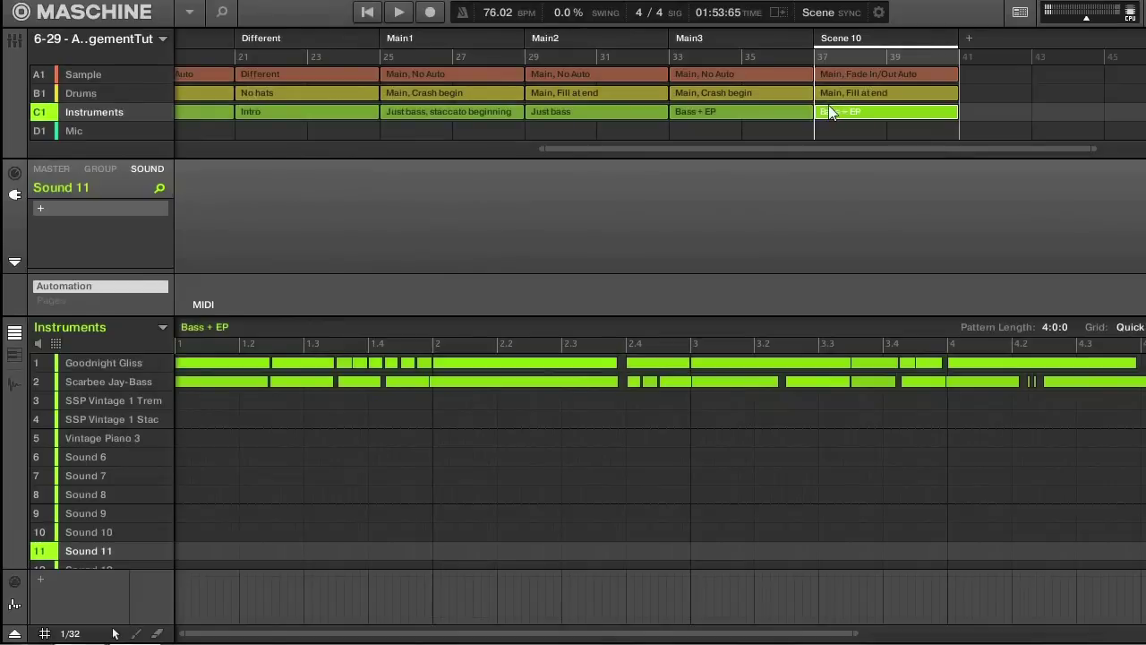
{"action": "left_click_drag", "start_coordinate": [679, 147], "coordinate": [705, 146]}
{"action": "left_click_drag", "start_coordinate": [598, 148], "coordinate": [629, 150]}
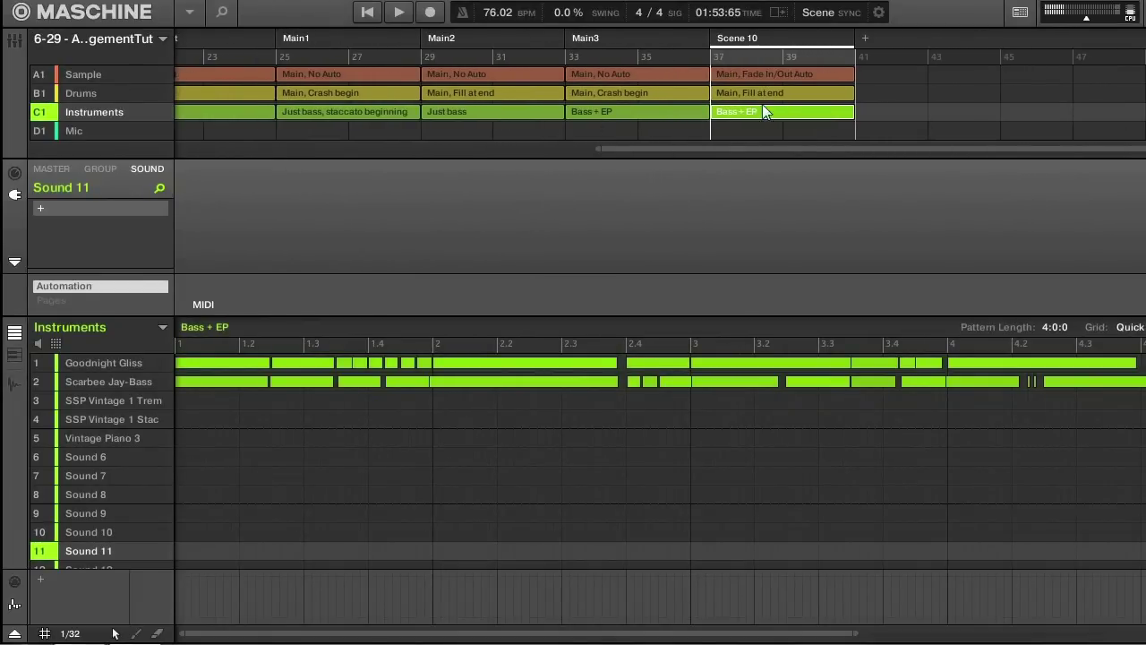
{"action": "left_click", "coordinate": [725, 75]}
{"action": "left_click", "coordinate": [734, 111]}
{"action": "left_click", "coordinate": [735, 75]}
{"action": "left_click", "coordinate": [766, 112]}
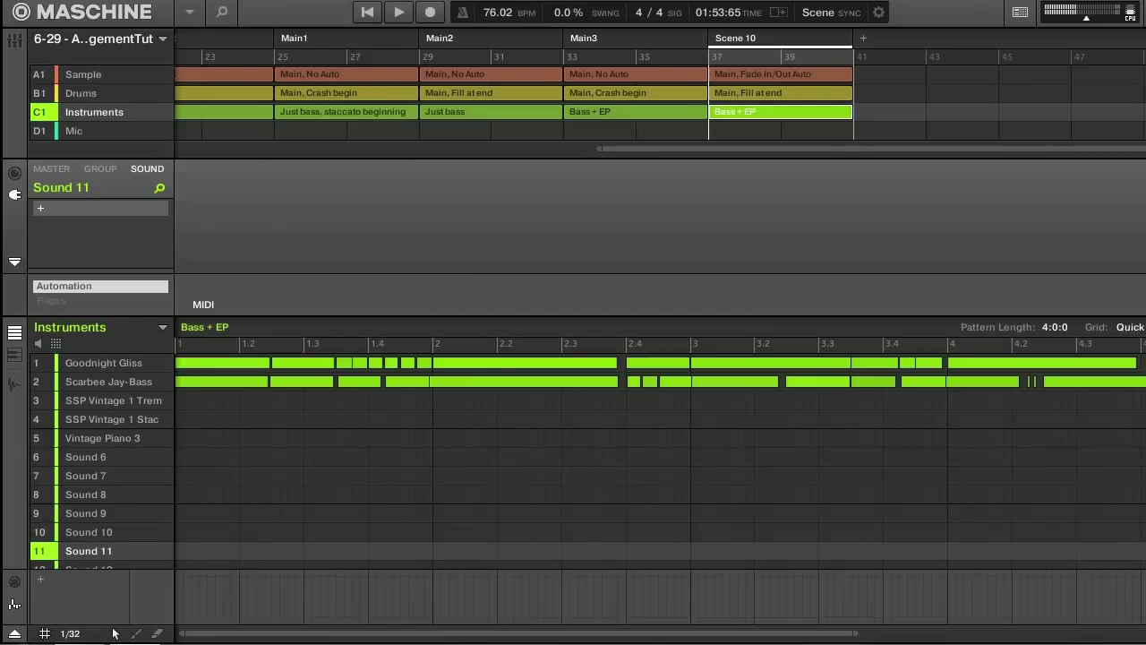
Step: Rename Scene 10 as Main4
{"action": "left_click_drag", "start_coordinate": [643, 147], "coordinate": [659, 147]}
{"action": "double_click", "coordinate": [717, 38]}
{"action": "type", "text": "MN"}
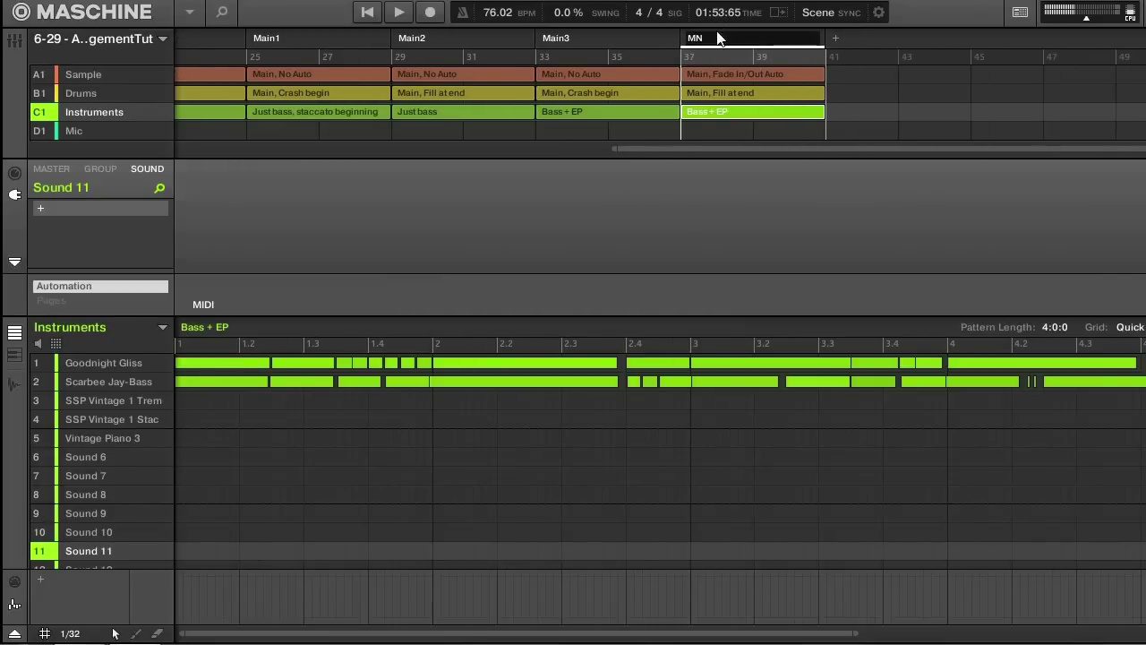
{"action": "key", "text": "BackSpace"}
{"action": "type", "text": "ain4"}
{"action": "key", "text": "Return"}
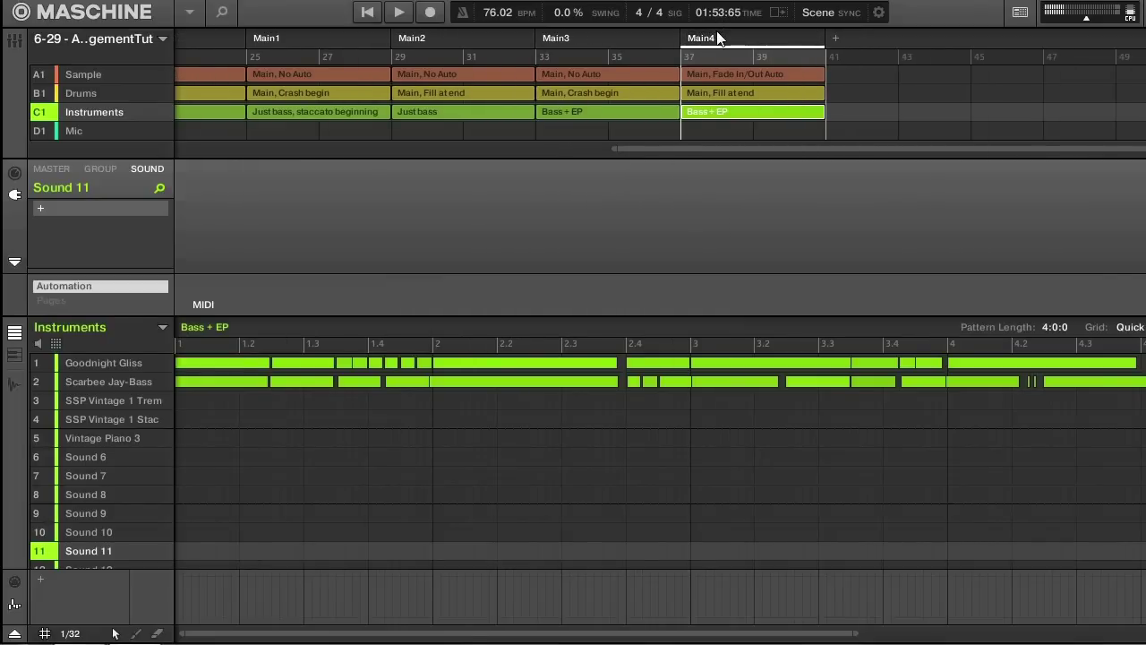
Step: Add a new scene after Main4 and assign the "Tremolo Strings (different)" Instruments pattern to it
{"action": "right_click", "coordinate": [717, 38]}
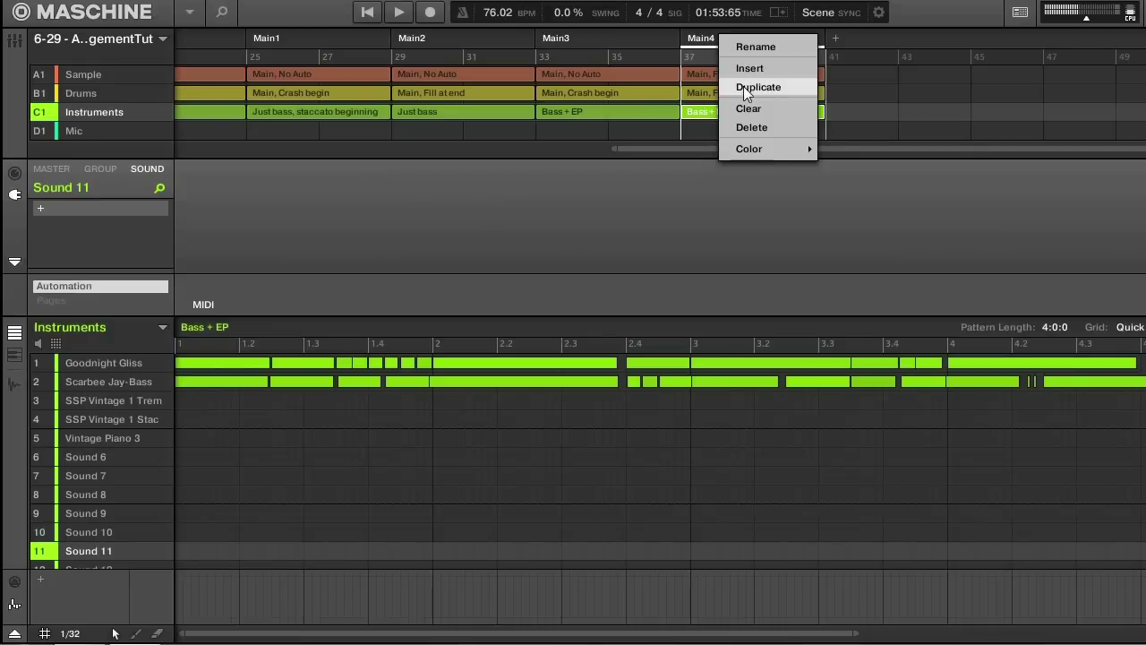
{"action": "left_click", "coordinate": [868, 39]}
{"action": "left_click", "coordinate": [837, 39]}
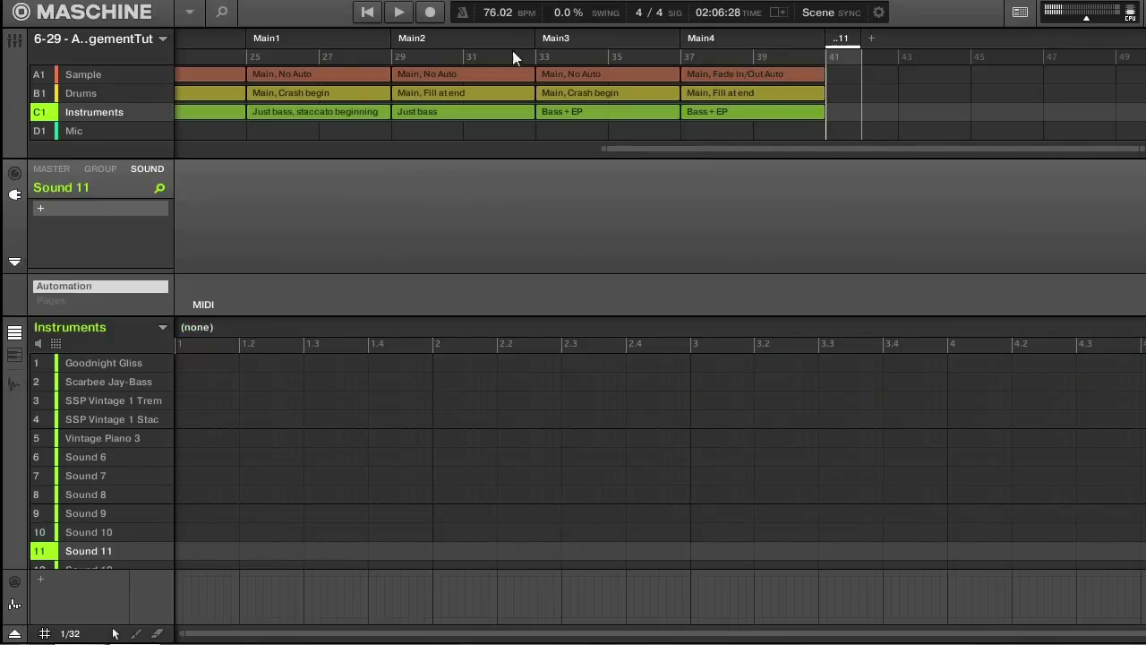
{"action": "left_click", "coordinate": [159, 327]}
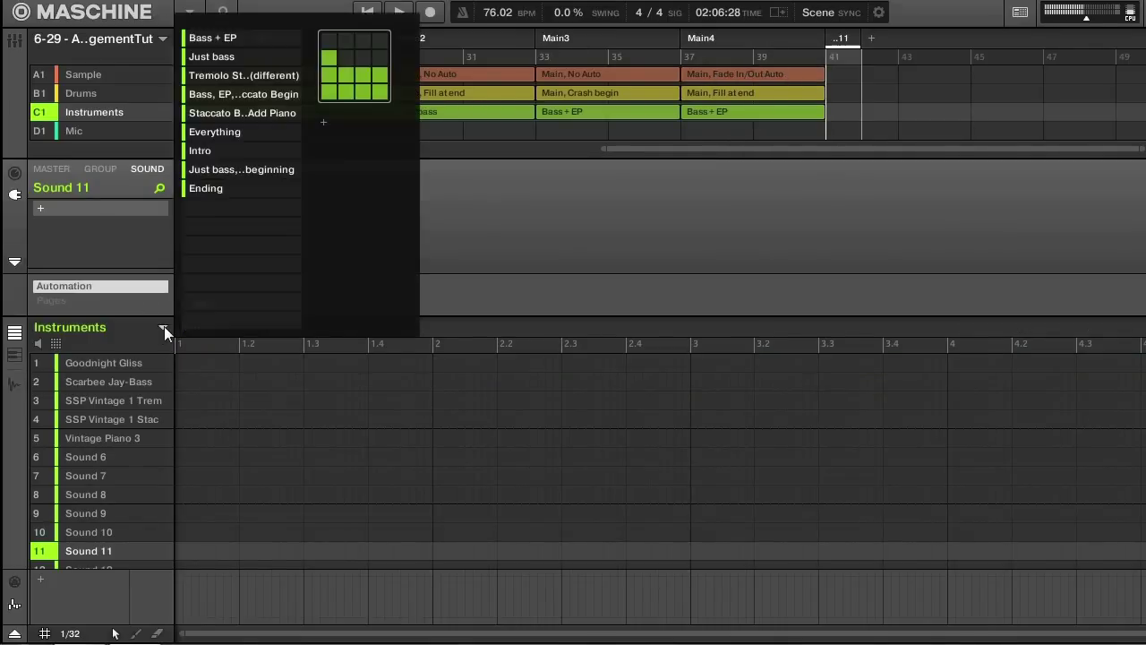
{"action": "left_click", "coordinate": [231, 75]}
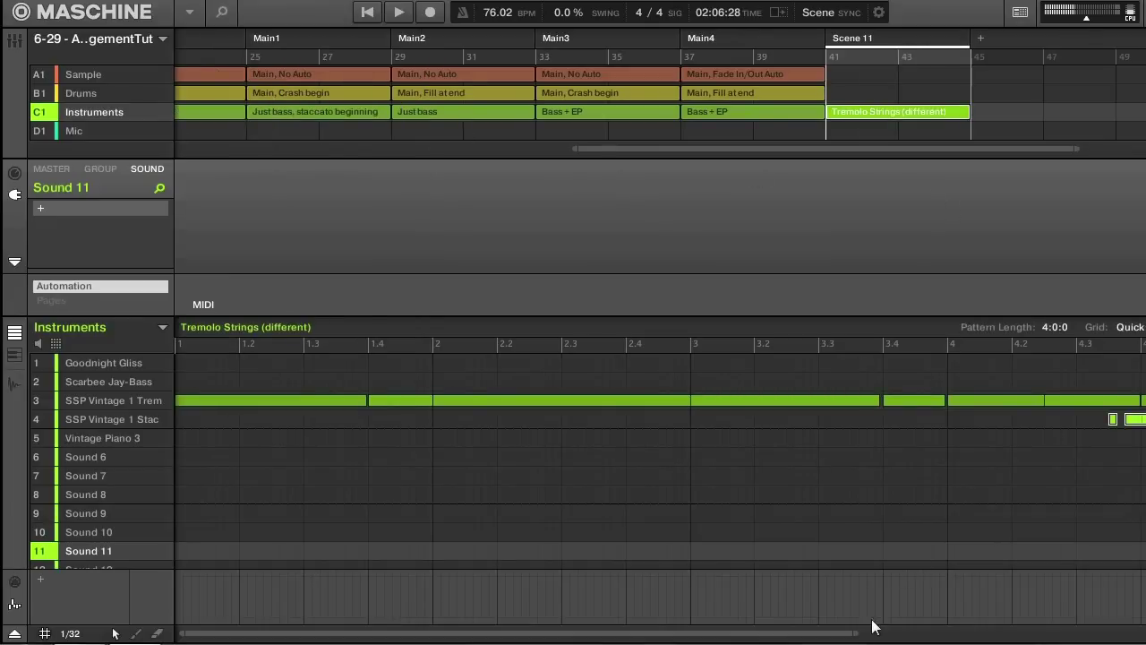
{"action": "left_click_drag", "start_coordinate": [857, 632], "coordinate": [963, 632]}
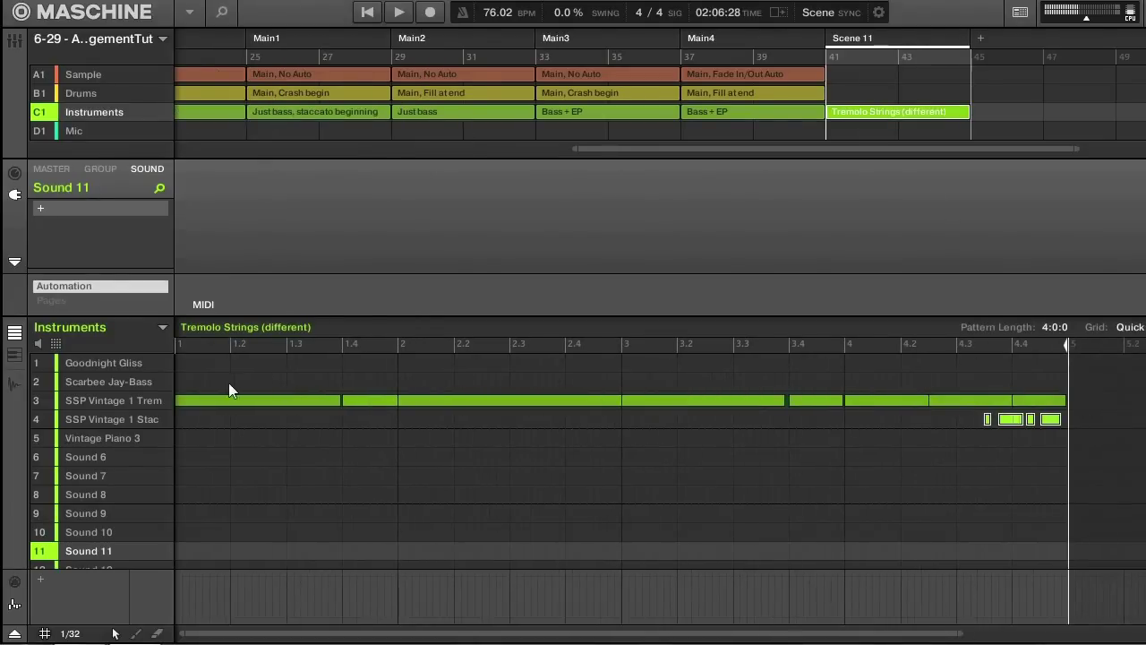
Step: Assign the "No hats" Drums pattern and the "Different" Sample pattern to Scene 11
{"action": "left_click", "coordinate": [842, 97]}
{"action": "left_click", "coordinate": [162, 327]}
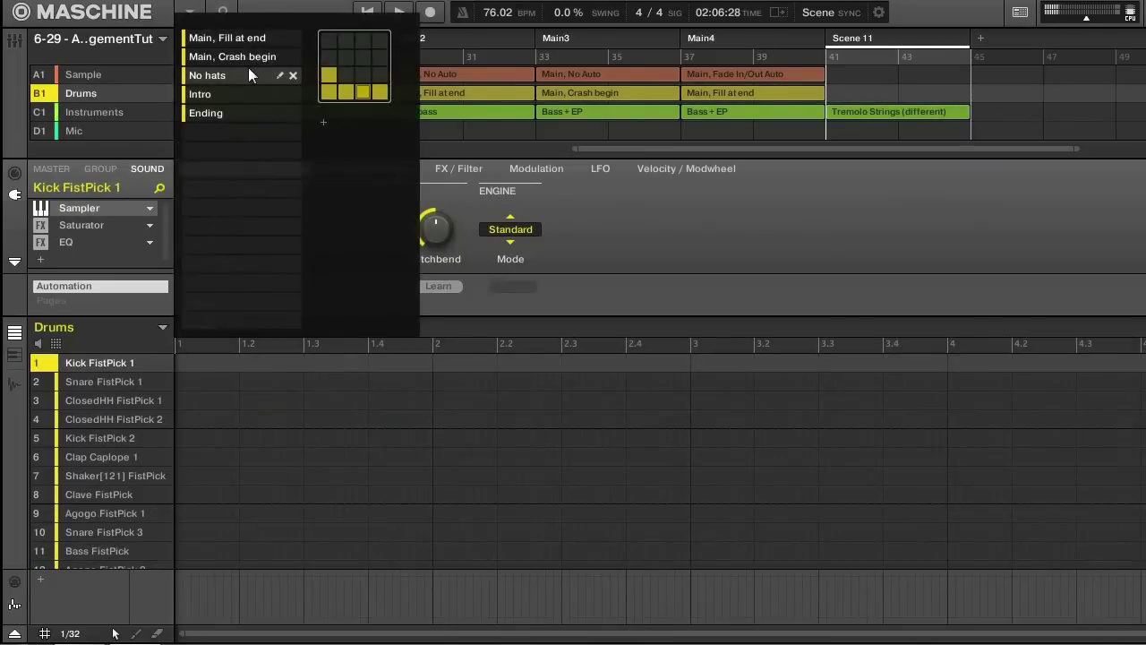
{"action": "left_click", "coordinate": [230, 75]}
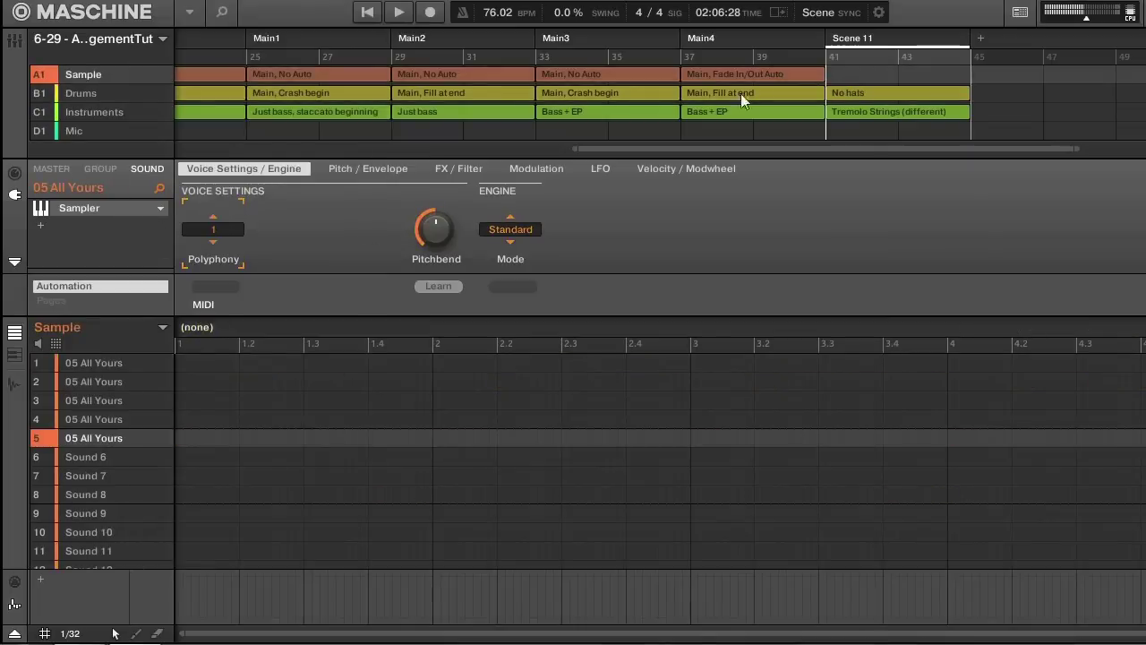
{"action": "left_click", "coordinate": [157, 329]}
{"action": "left_click", "coordinate": [223, 55]}
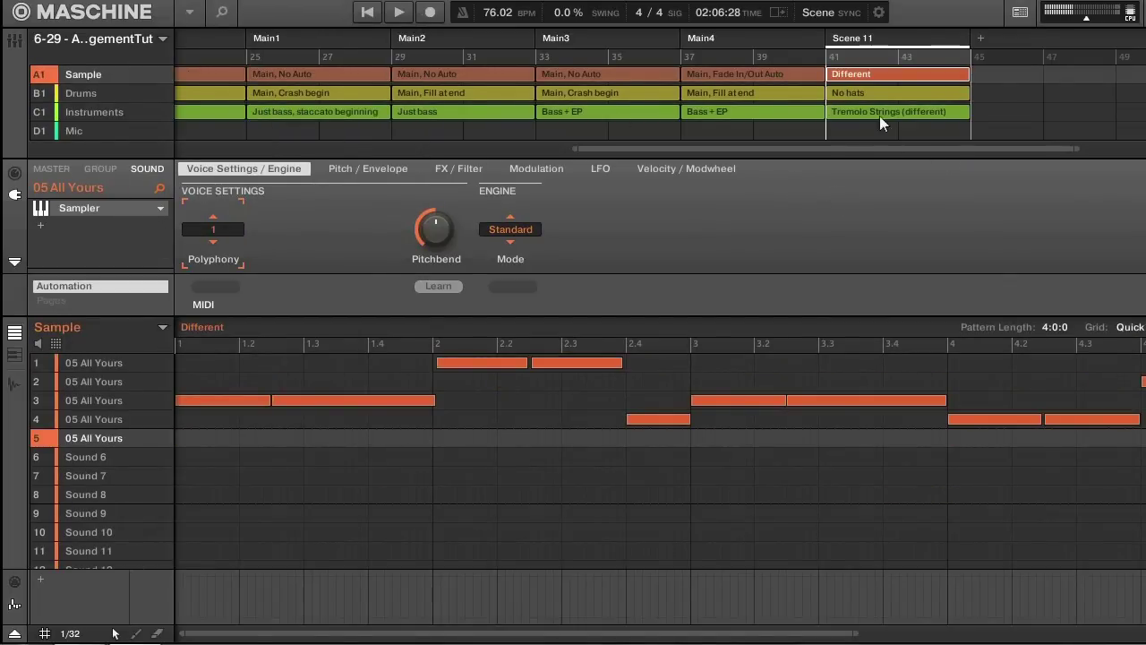
Step: Play the arrangement from near the end of Main4 through Scene 11 to hear the transition
{"action": "left_click", "coordinate": [793, 58]}
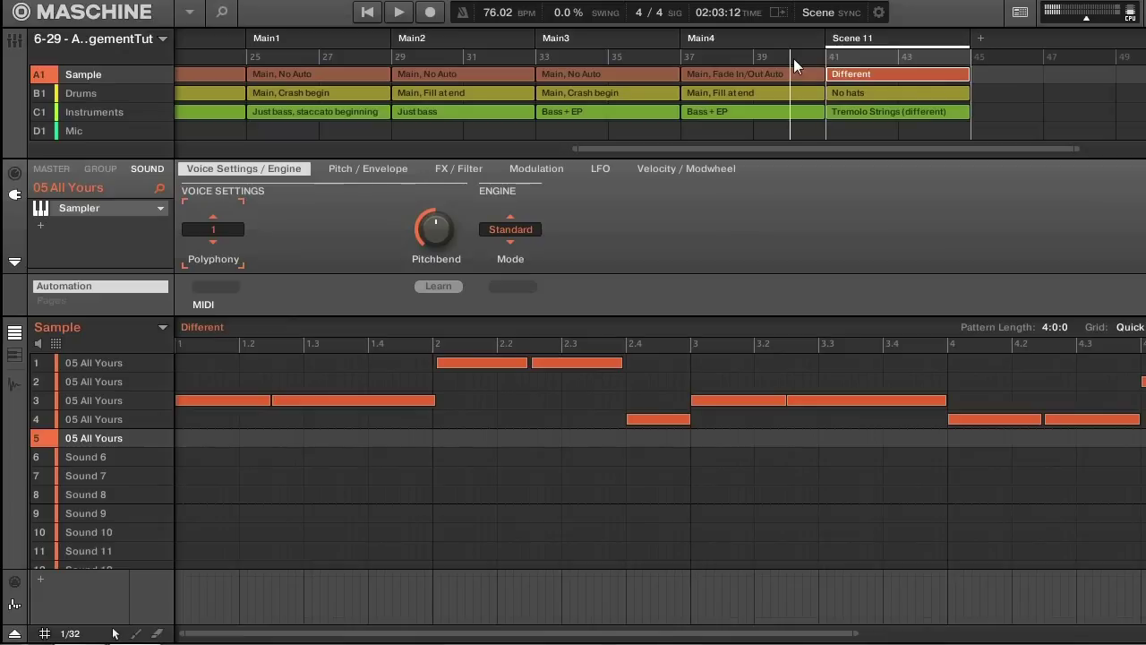
{"action": "key", "text": "space"}
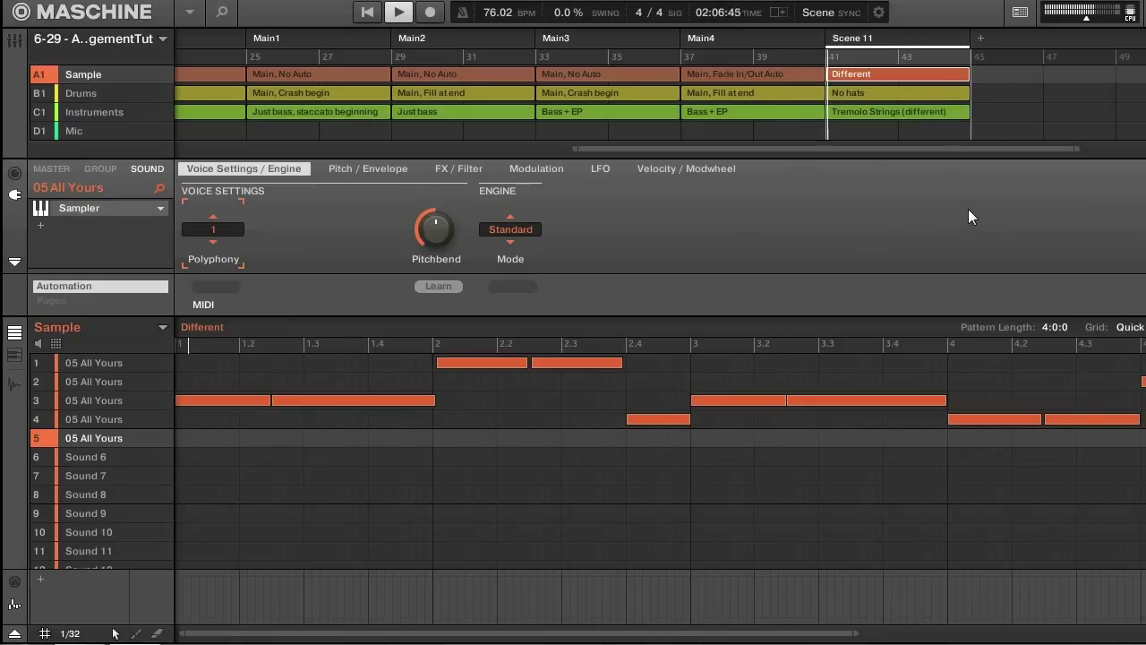
{"action": "left_click_drag", "start_coordinate": [784, 149], "coordinate": [891, 152]}
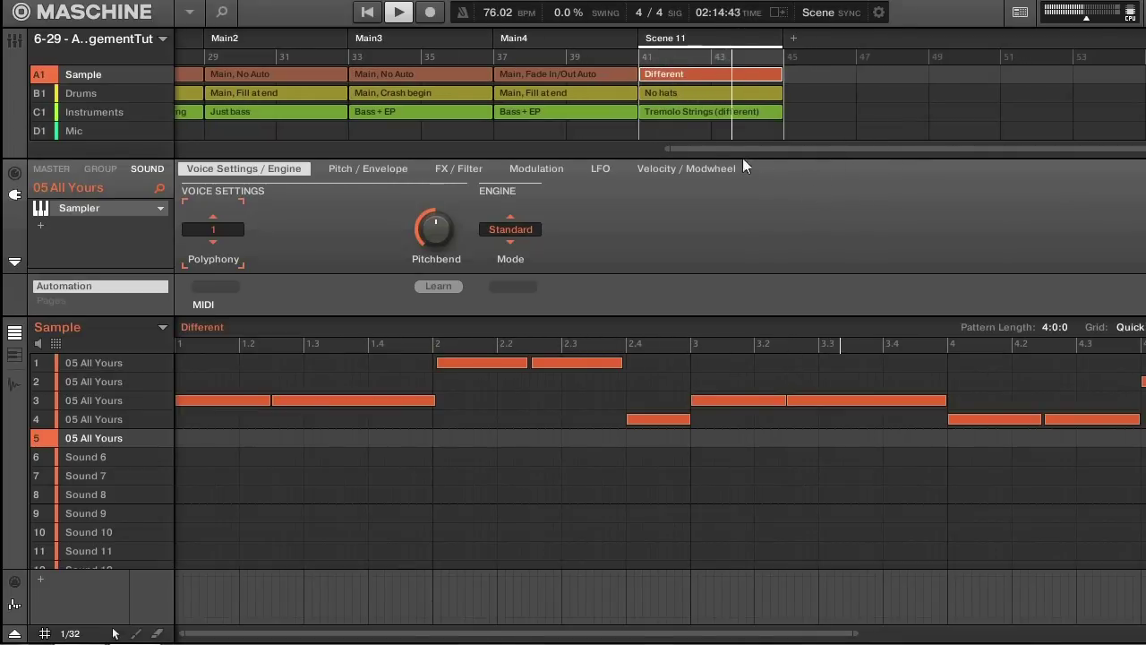
{"action": "left_click_drag", "start_coordinate": [727, 150], "coordinate": [749, 150]}
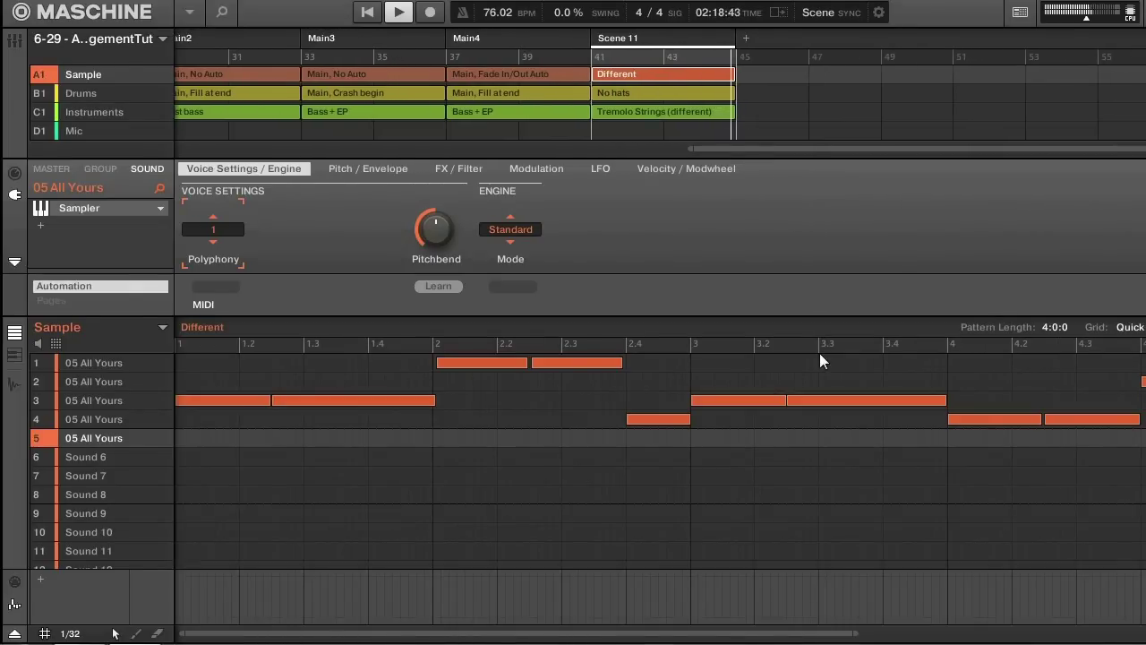
{"action": "key", "text": "space"}
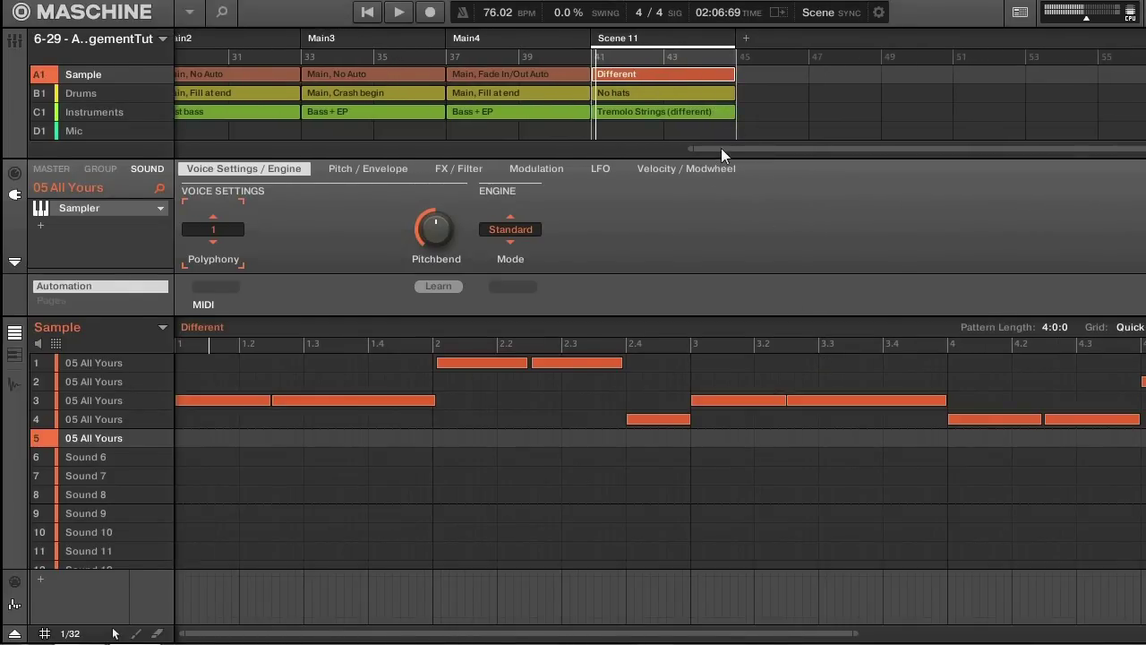
Step: Add a scene after Scene 11 and assign the "Main, No Auto" Sample and "Main, Crash begin" Drums patterns to it
{"action": "left_click_drag", "start_coordinate": [721, 148], "coordinate": [727, 148]}
{"action": "left_click", "coordinate": [736, 38]}
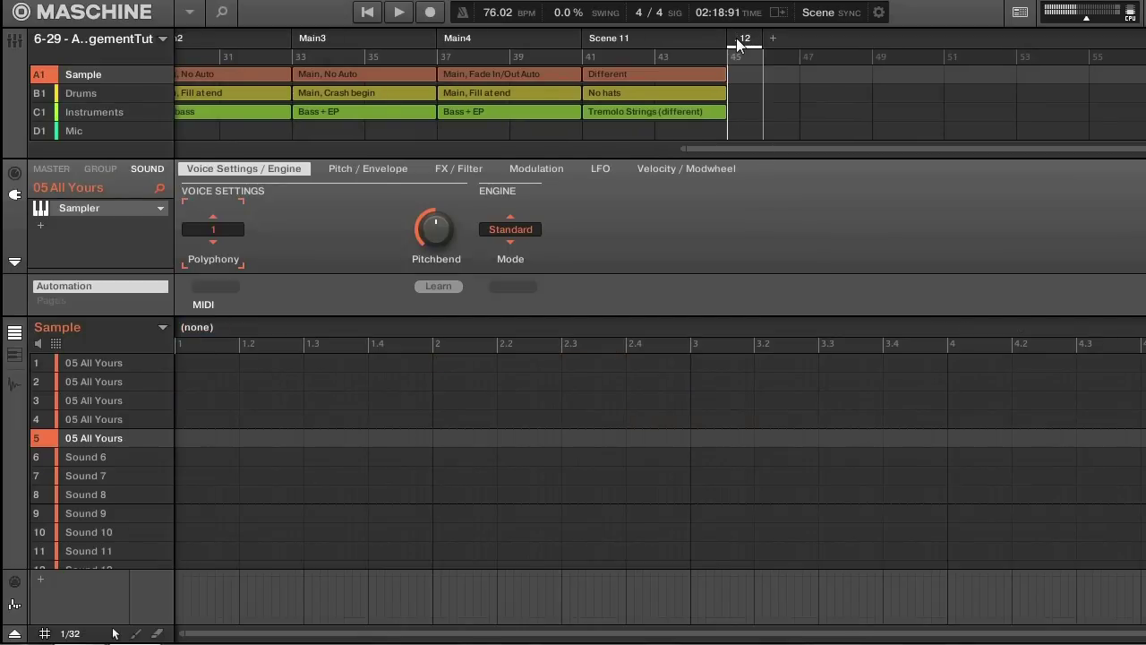
{"action": "left_click", "coordinate": [163, 328]}
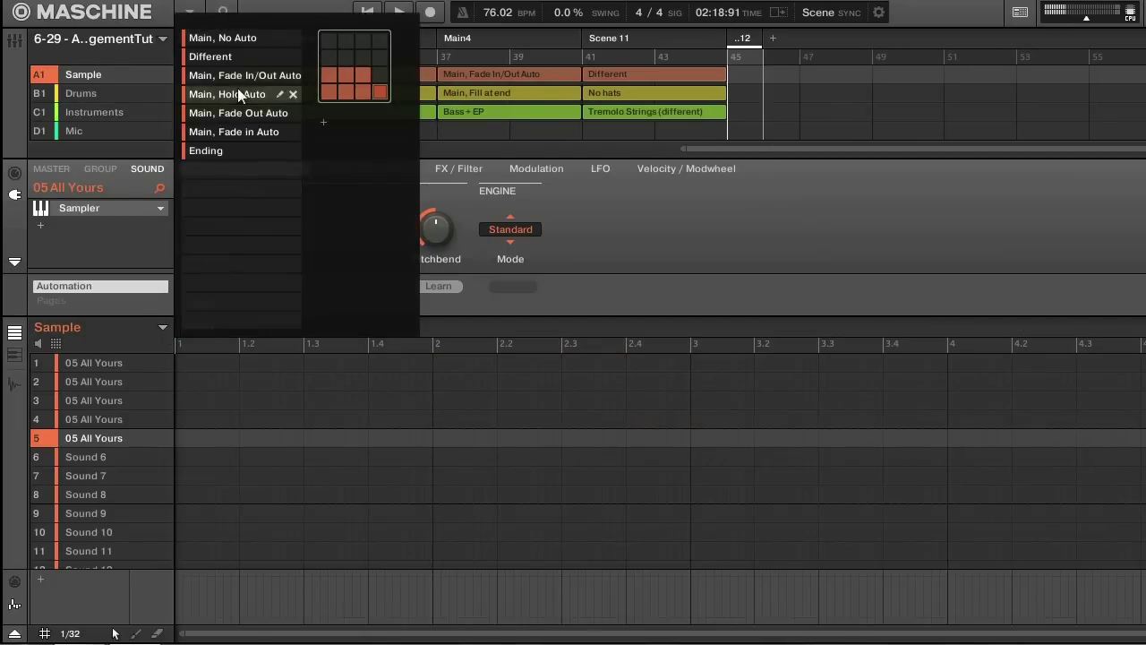
{"action": "left_click", "coordinate": [226, 38]}
{"action": "left_click", "coordinate": [779, 91]}
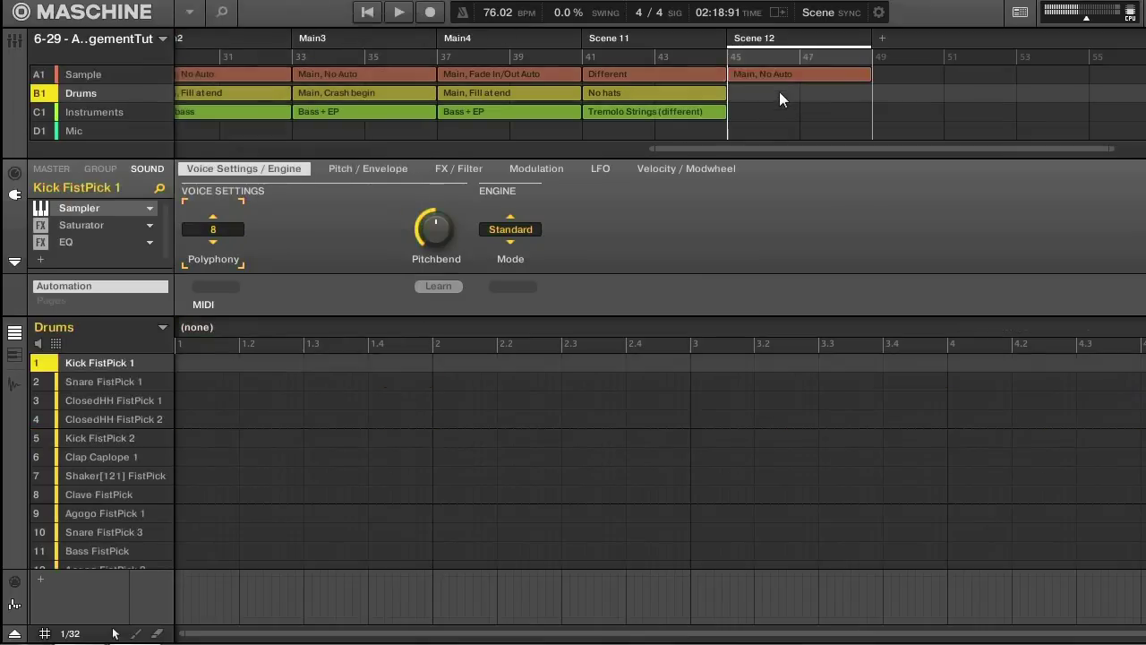
{"action": "left_click", "coordinate": [162, 328]}
{"action": "left_click", "coordinate": [243, 60]}
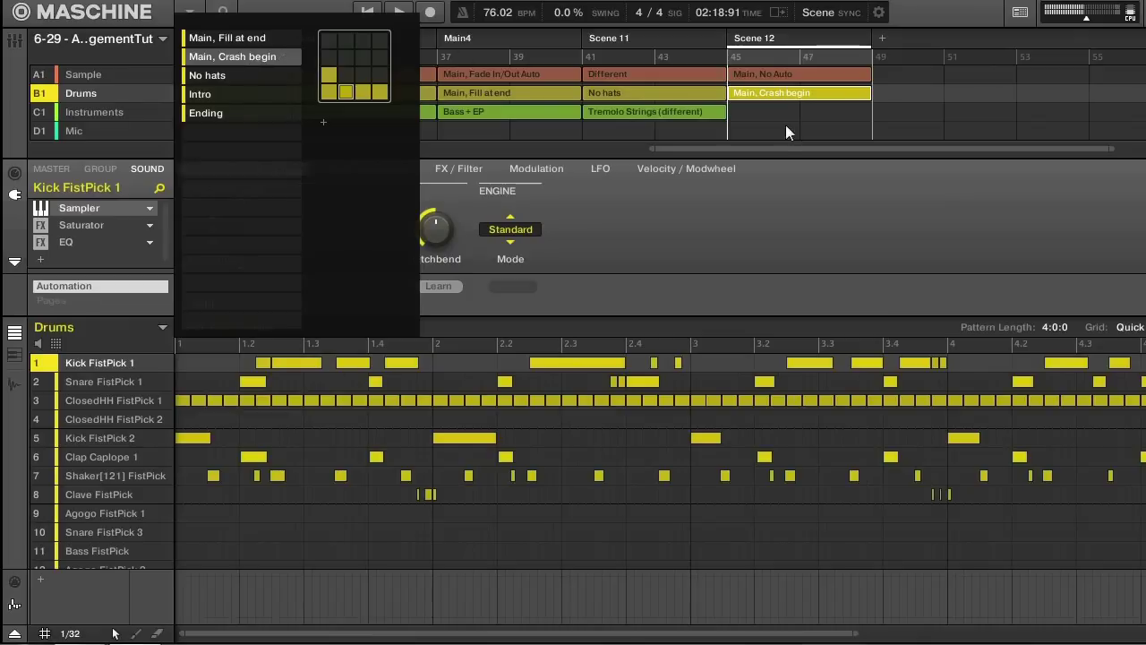
Step: Assign the "Everything" Instruments pattern to Scene 12
{"action": "left_click", "coordinate": [779, 128]}
{"action": "left_click", "coordinate": [760, 94]}
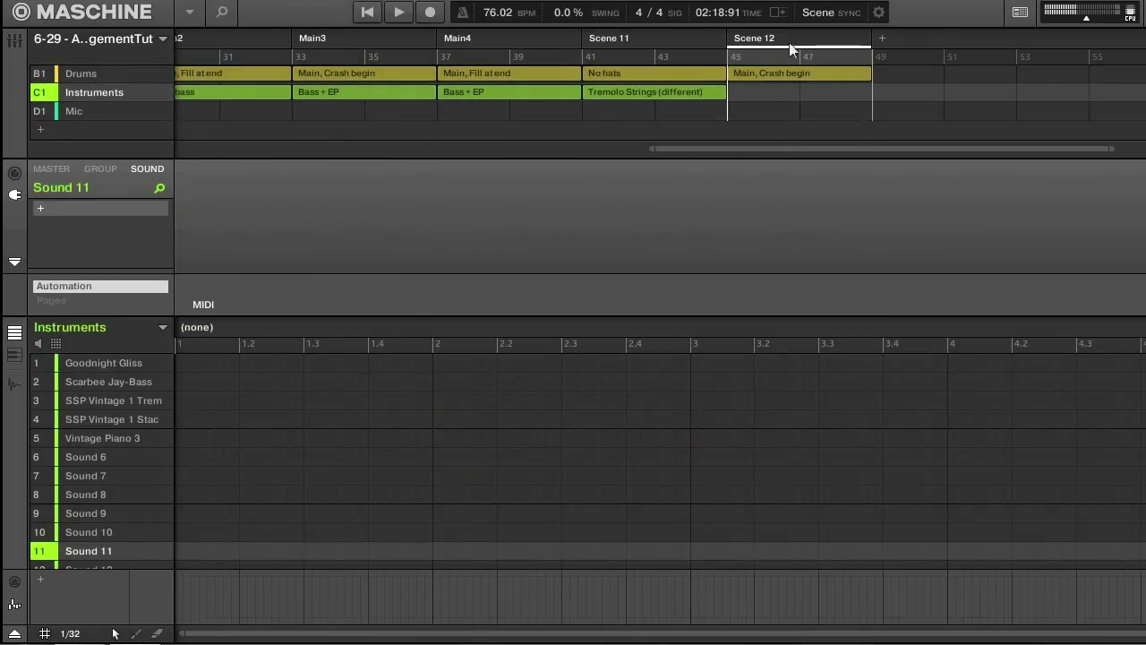
{"action": "scroll", "coordinate": [797, 98], "scroll_direction": "up", "scroll_amount": 1}
{"action": "left_click", "coordinate": [162, 327]}
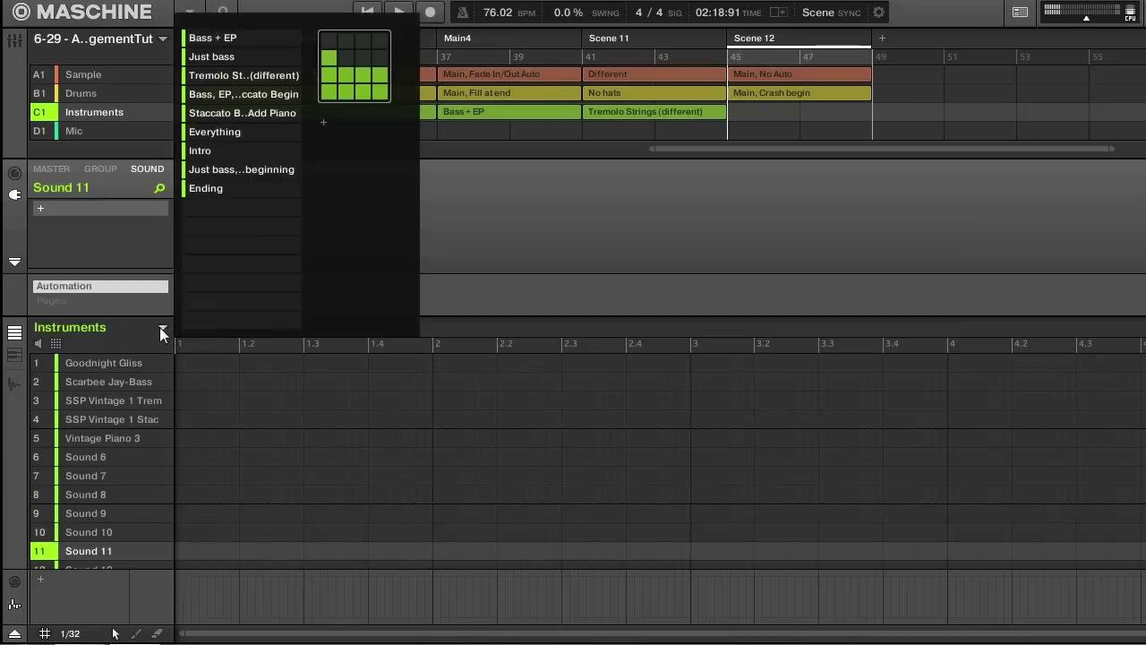
{"action": "left_click", "coordinate": [230, 130]}
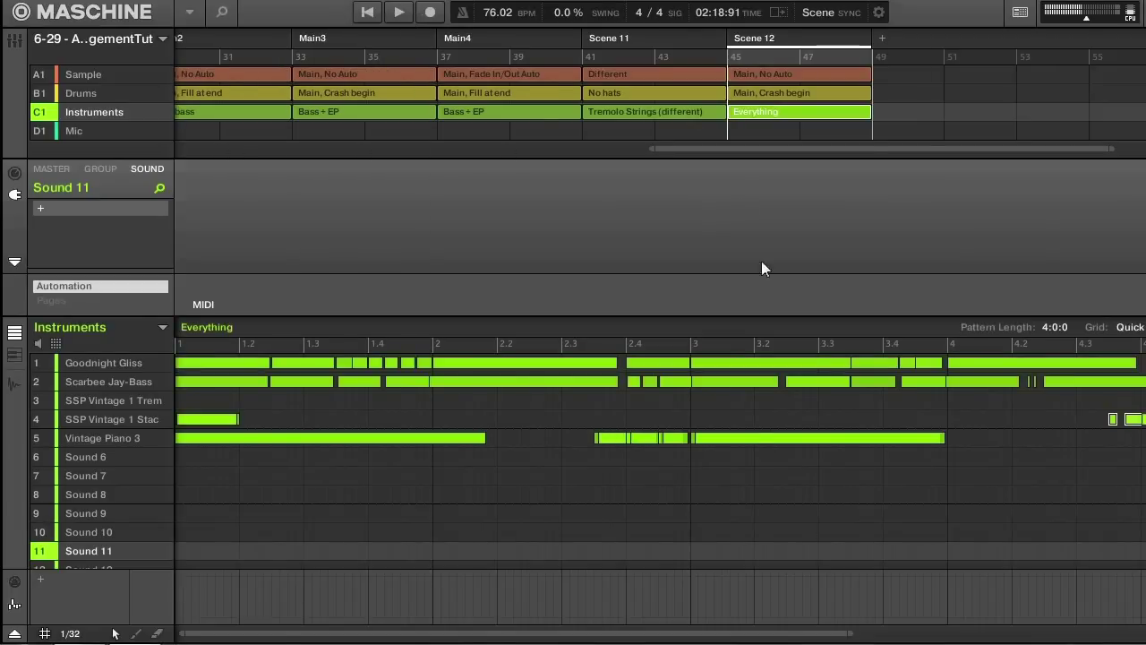
{"action": "left_click_drag", "start_coordinate": [848, 632], "coordinate": [980, 632]}
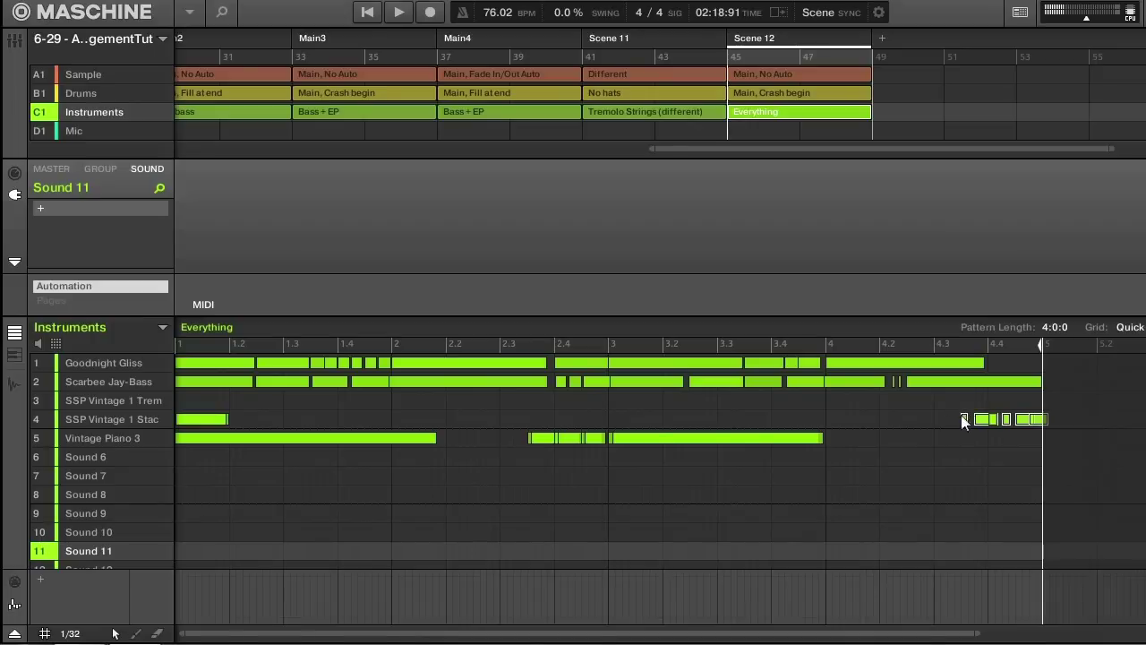
Step: Rename Scene 12 as Main1 and duplicate it
{"action": "double_click", "coordinate": [774, 39]}
{"action": "type", "text": "Main1"}
{"action": "key", "text": "Return"}
{"action": "right_click", "coordinate": [774, 38]}
{"action": "left_click", "coordinate": [832, 90]}
Step: Assign the "Main, Fill at end" Drums pattern to Scene 13
{"action": "left_click_drag", "start_coordinate": [771, 149], "coordinate": [867, 150]}
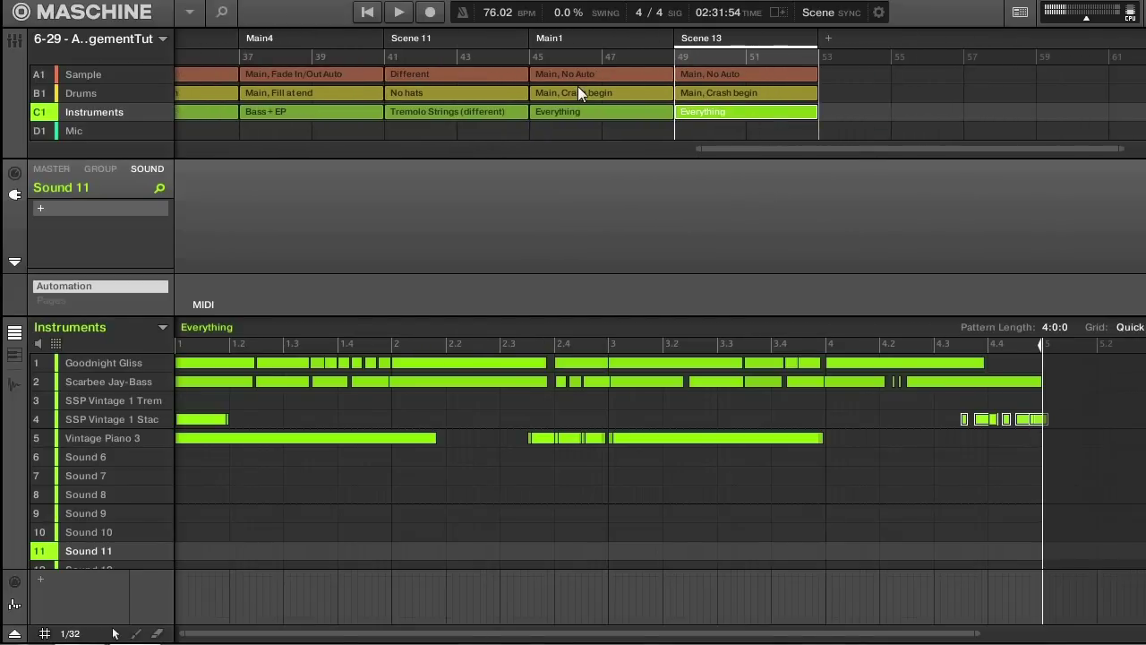
{"action": "left_click_drag", "start_coordinate": [737, 152], "coordinate": [752, 152]}
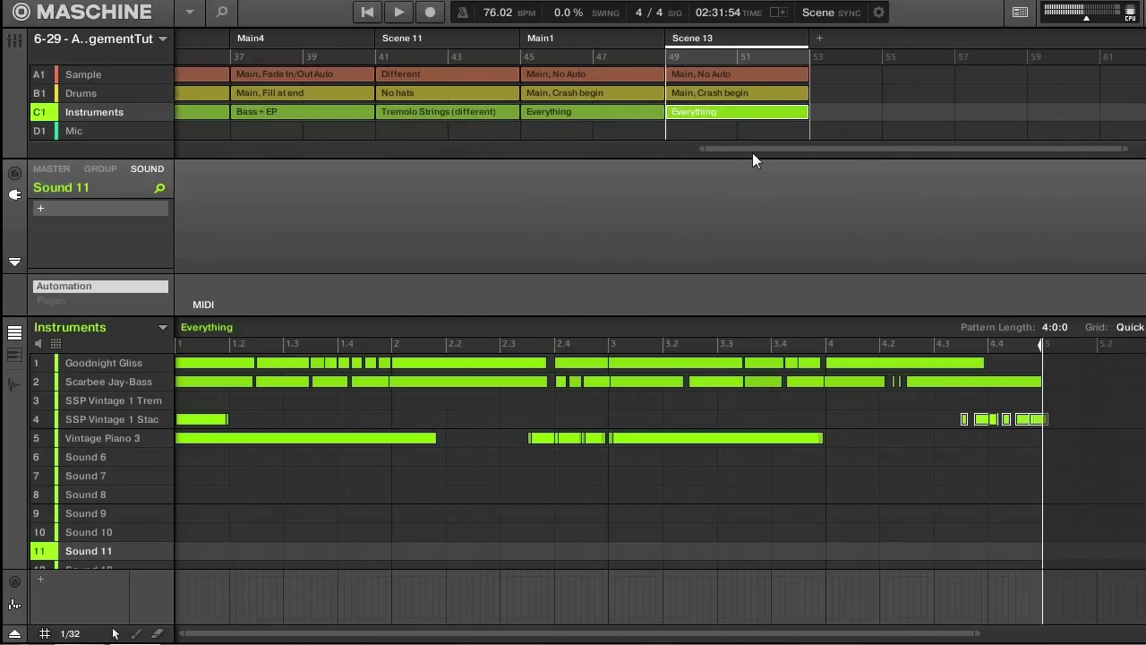
{"action": "left_click", "coordinate": [712, 92]}
{"action": "left_click", "coordinate": [162, 327]}
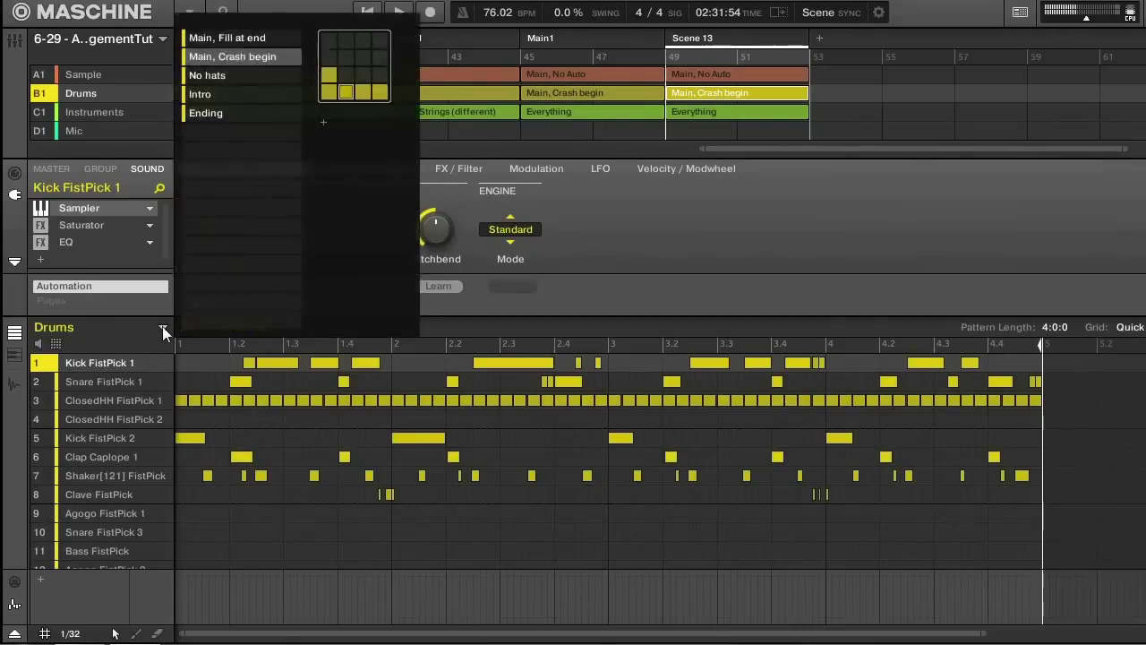
{"action": "left_click", "coordinate": [246, 40]}
{"action": "left_click", "coordinate": [736, 220]}
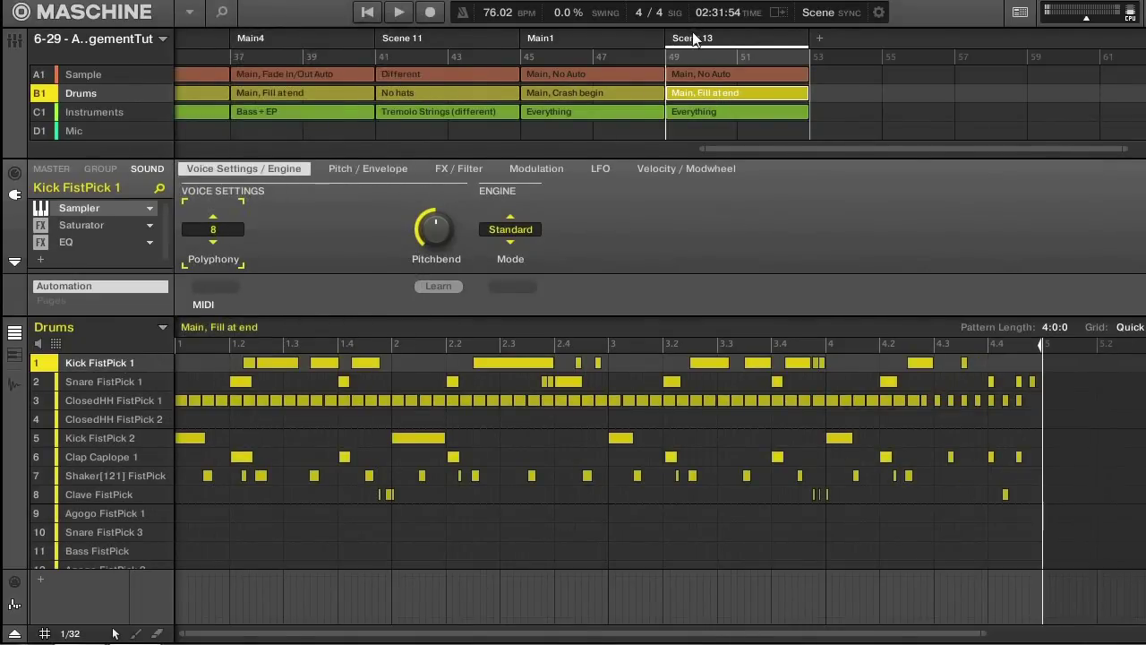
Step: Rename Scene 13 as Main2 and duplicate it
{"action": "double_click", "coordinate": [694, 37]}
{"action": "type", "text": "Main"}
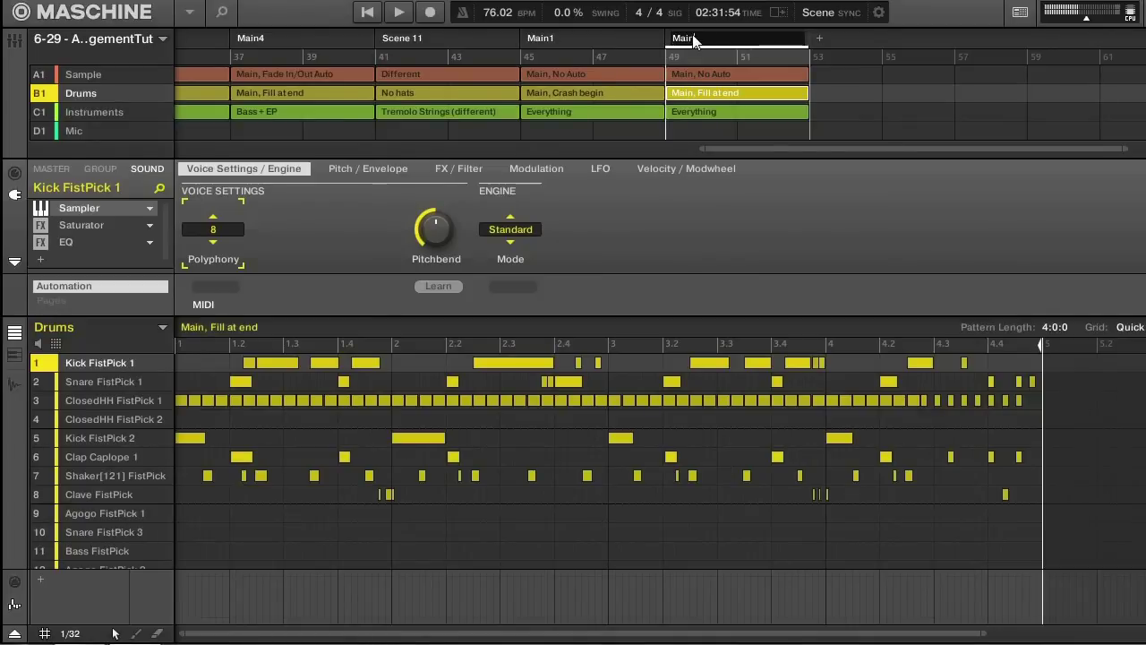
{"action": "type", "text": "2"}
{"action": "key", "text": "Return"}
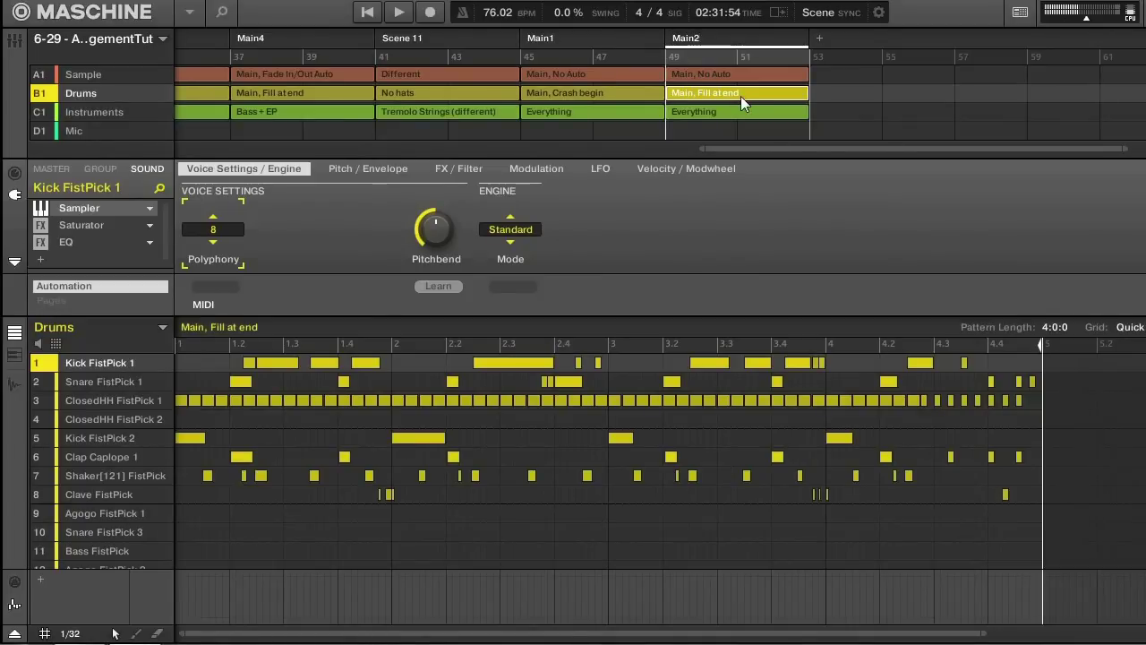
{"action": "right_click", "coordinate": [722, 40]}
{"action": "left_click", "coordinate": [757, 90]}
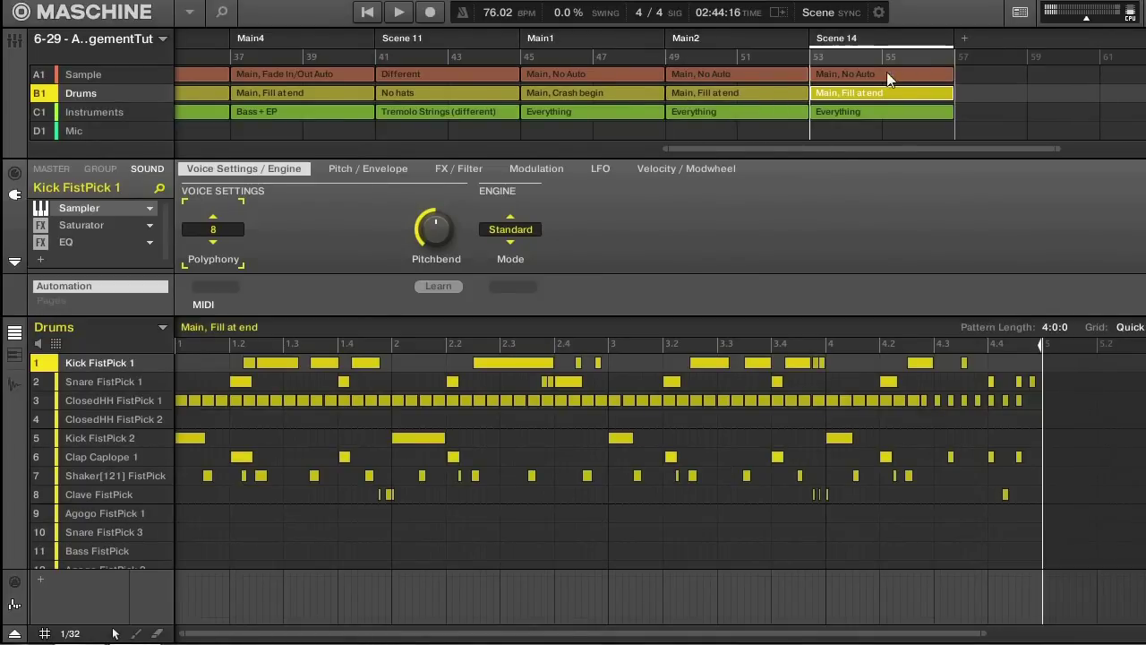
Step: Assign the "Main, Crash begin" Drums pattern to Scene 14
{"action": "left_click", "coordinate": [878, 76]}
{"action": "left_click", "coordinate": [870, 95]}
{"action": "left_click", "coordinate": [162, 328]}
{"action": "left_click", "coordinate": [245, 61]}
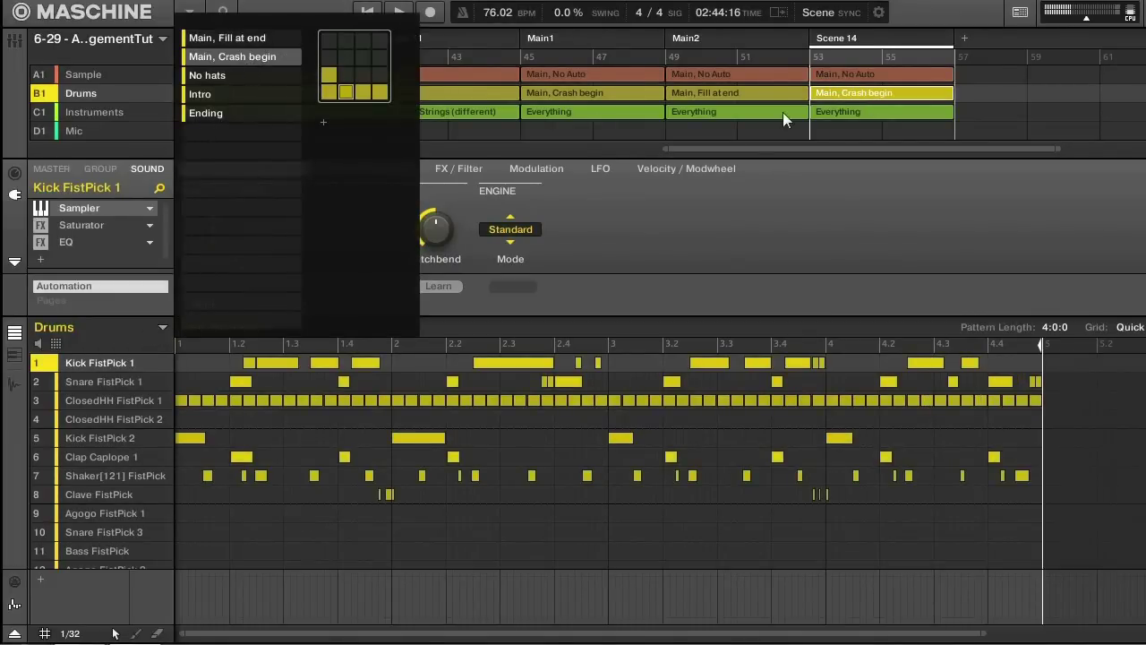
Step: Assign the "Staccato Begin, Add Piano" Instruments pattern to Scene 14
{"action": "left_click", "coordinate": [837, 114]}
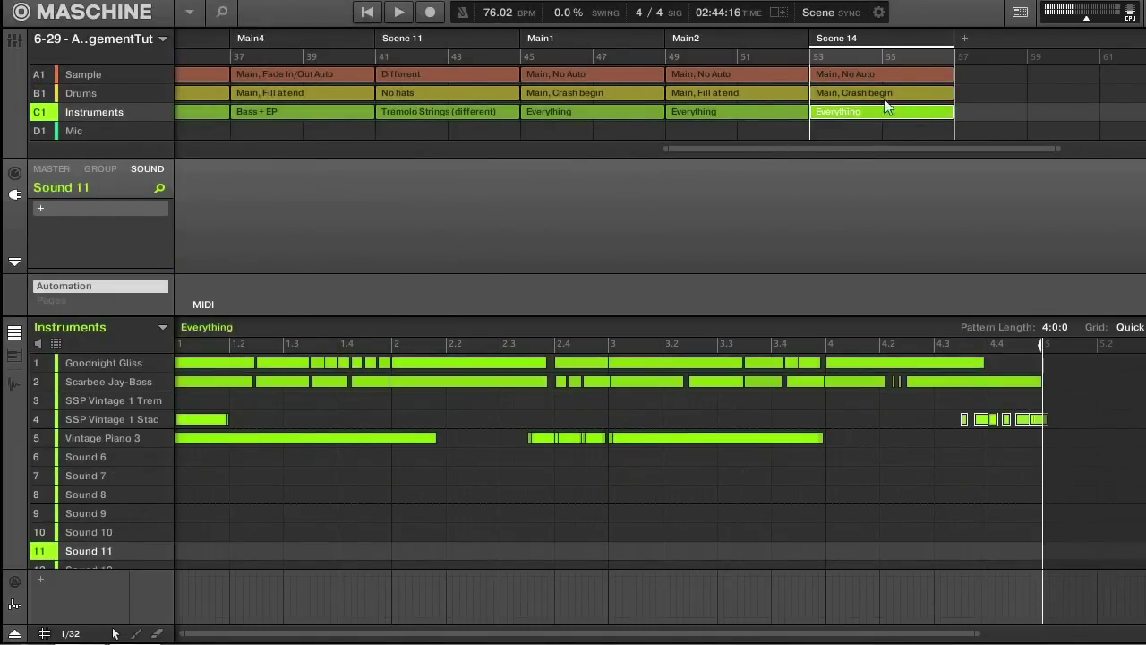
{"action": "left_click_drag", "start_coordinate": [813, 148], "coordinate": [867, 148]}
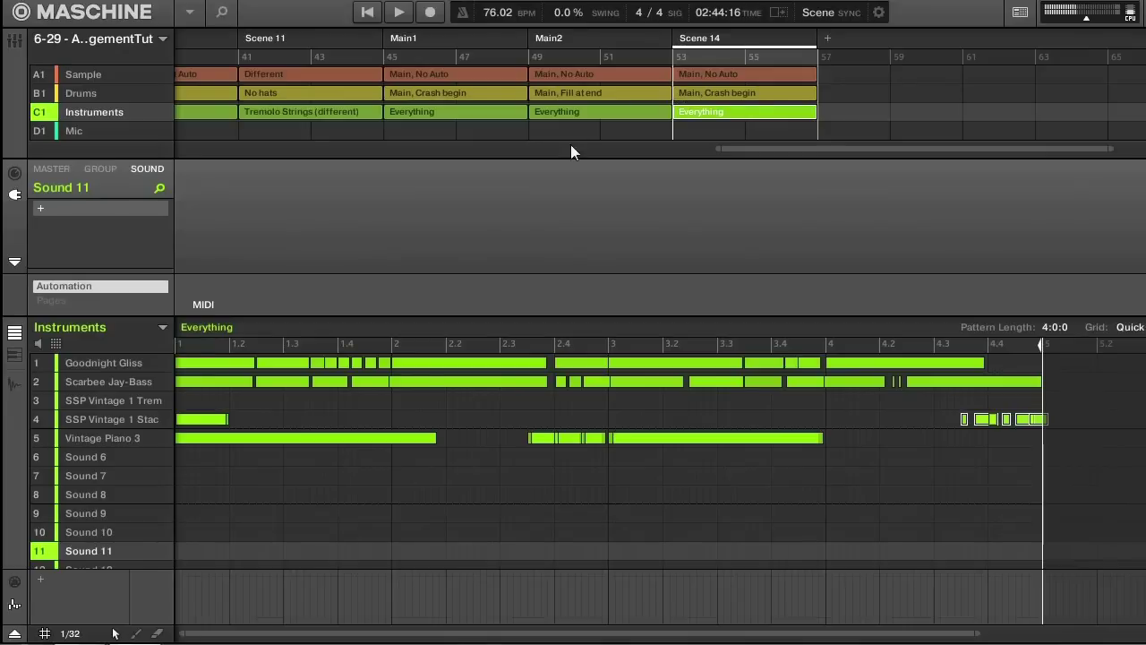
{"action": "left_click", "coordinate": [163, 328]}
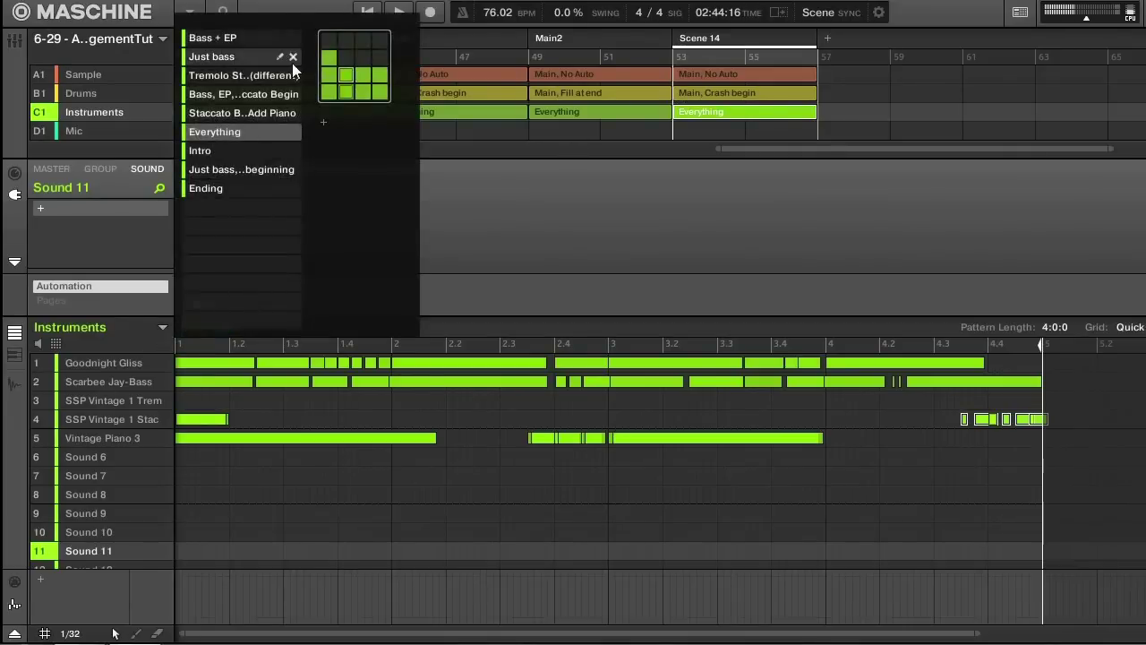
{"action": "left_click", "coordinate": [224, 117]}
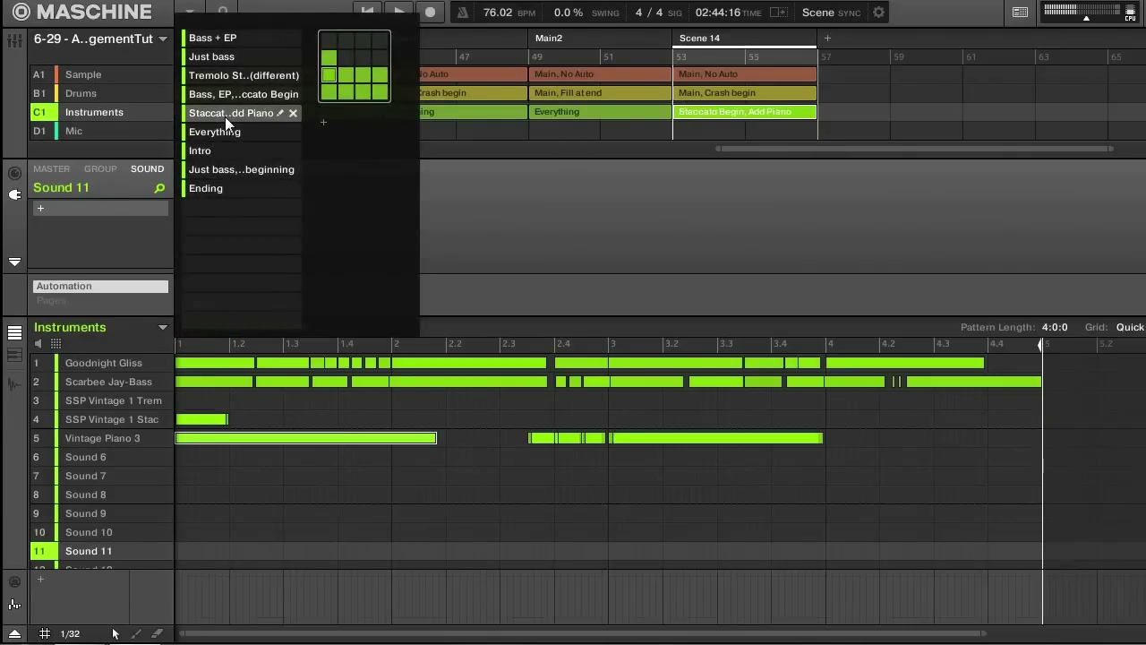
{"action": "left_click", "coordinate": [594, 211]}
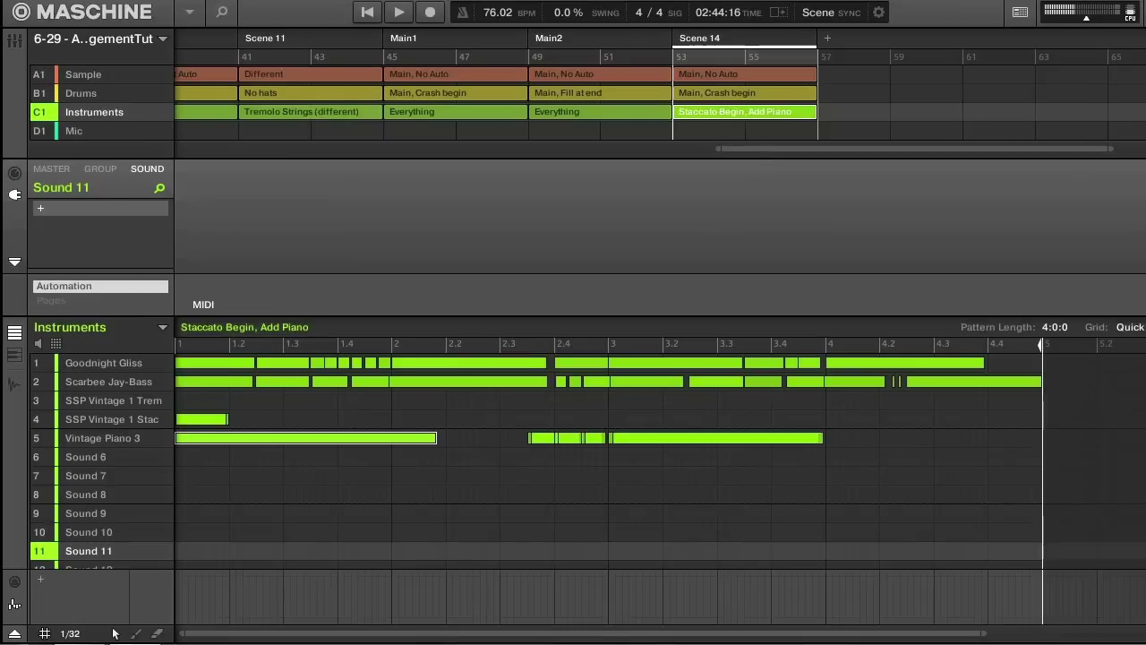
Step: Rename Scene 14 as Main3 and duplicate it
{"action": "left_click_drag", "start_coordinate": [788, 148], "coordinate": [791, 149]}
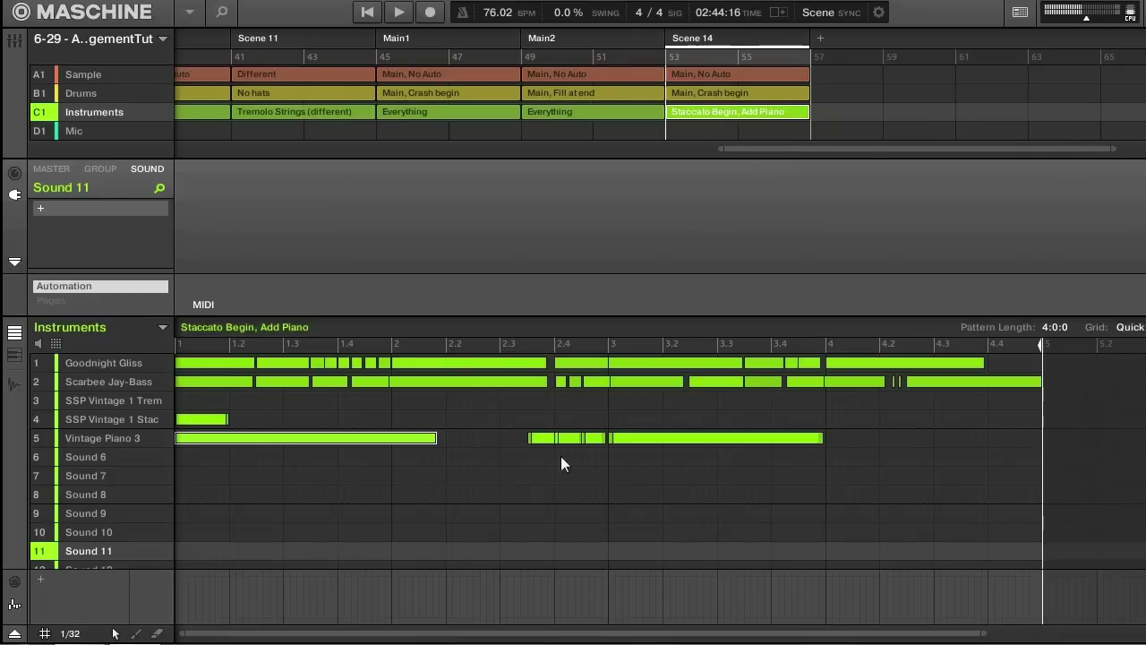
{"action": "double_click", "coordinate": [707, 41]}
{"action": "type", "text": "Main3"}
{"action": "key", "text": "Return"}
{"action": "right_click", "coordinate": [706, 36]}
{"action": "left_click", "coordinate": [767, 85]}
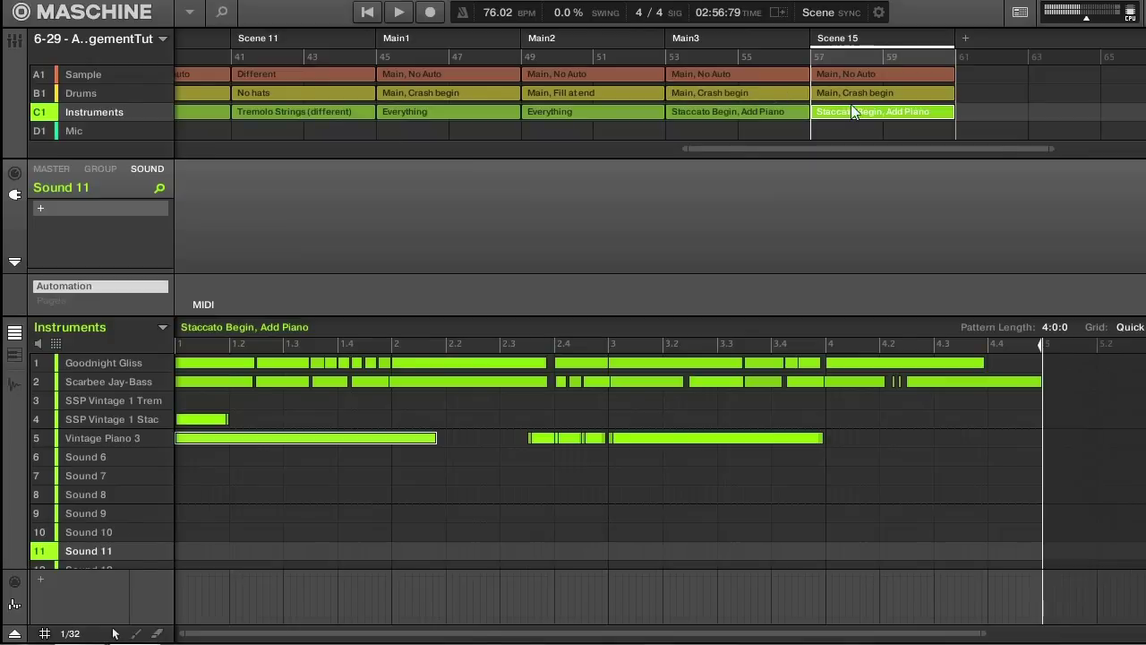
Step: Assign the "Main, Fill at end" Drums pattern to Scene 15
{"action": "left_click", "coordinate": [851, 93]}
{"action": "left_click", "coordinate": [163, 328]}
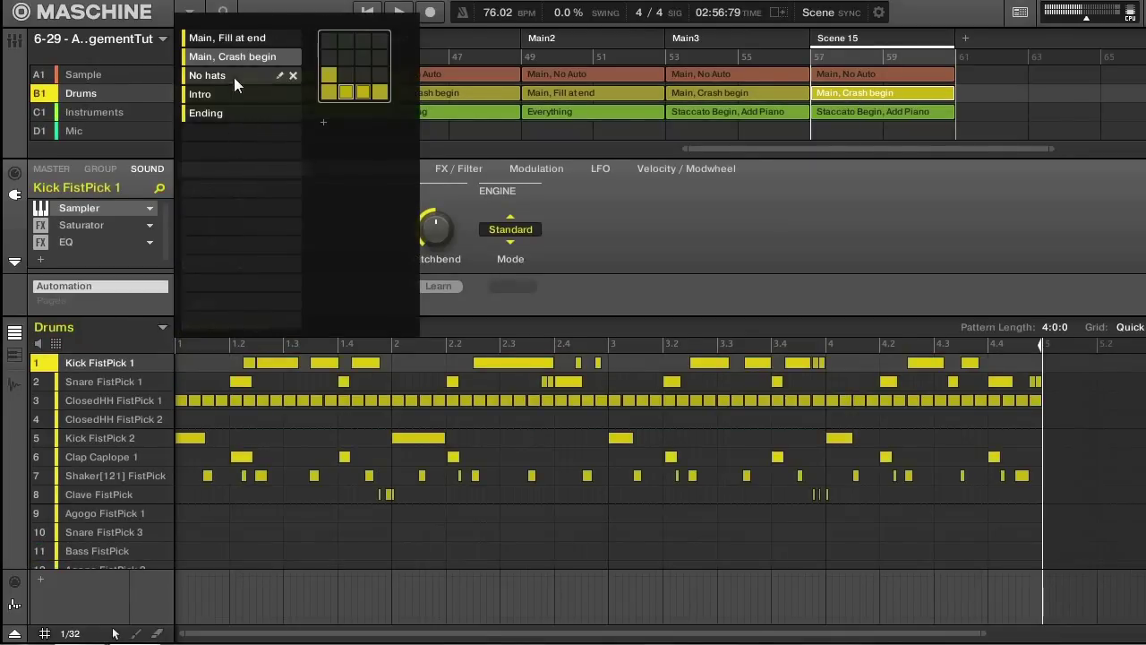
{"action": "left_click", "coordinate": [230, 39]}
Step: Assign the "Bass + EP" Instruments pattern to Scene 15
{"action": "left_click", "coordinate": [891, 119]}
{"action": "left_click", "coordinate": [891, 119]}
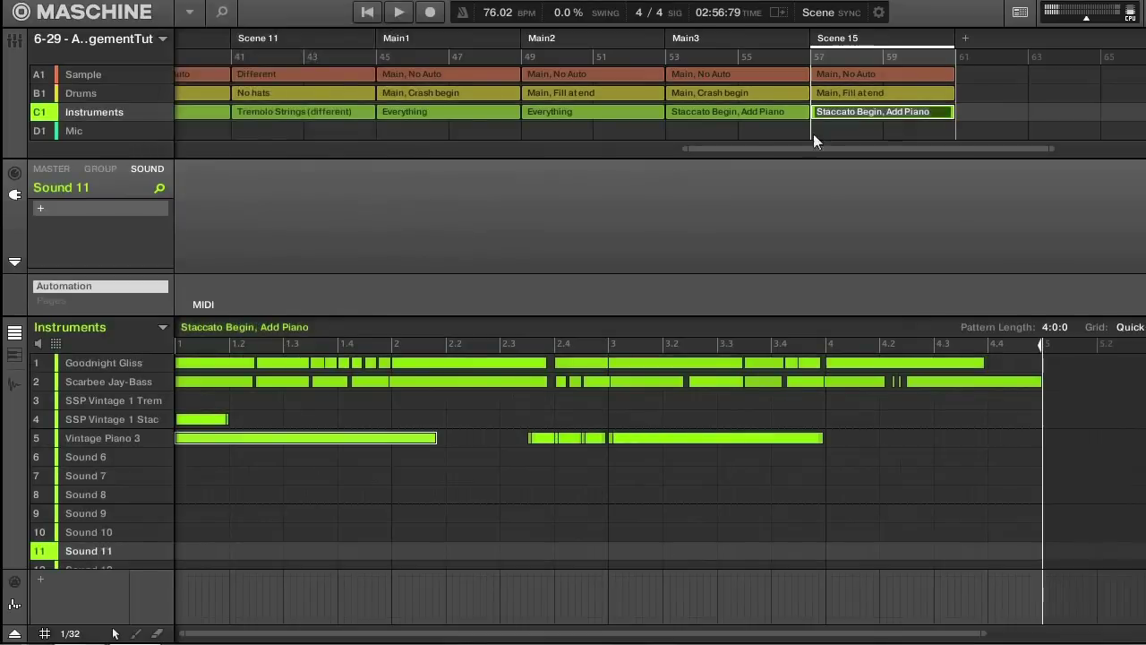
{"action": "left_click", "coordinate": [163, 329]}
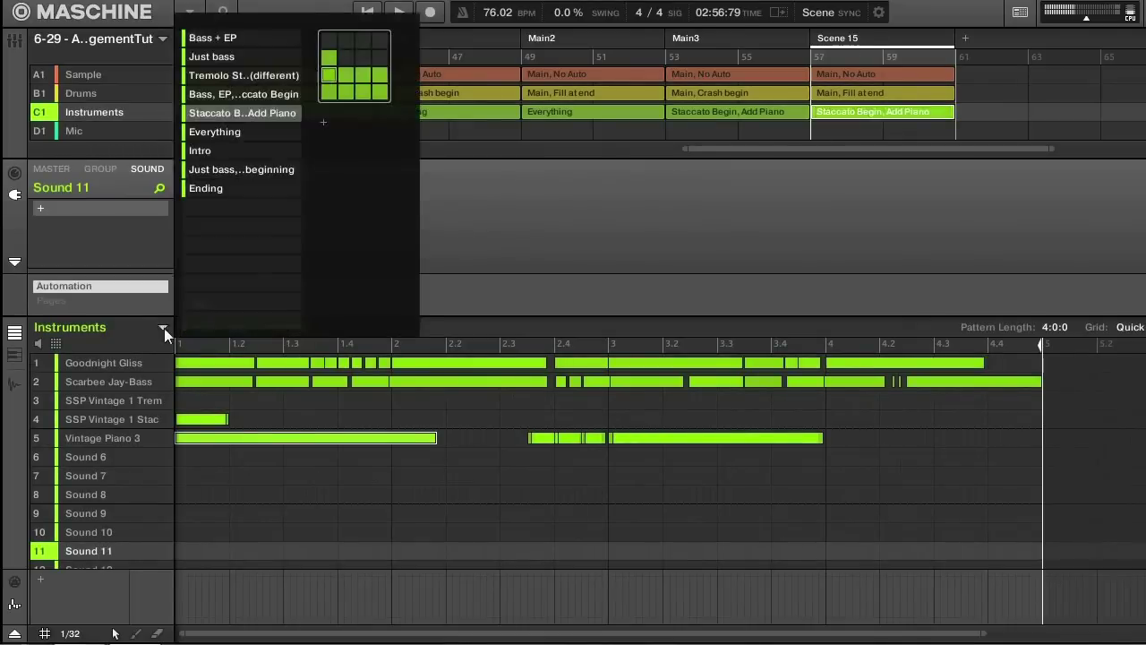
{"action": "left_click", "coordinate": [226, 40]}
{"action": "left_click", "coordinate": [716, 198]}
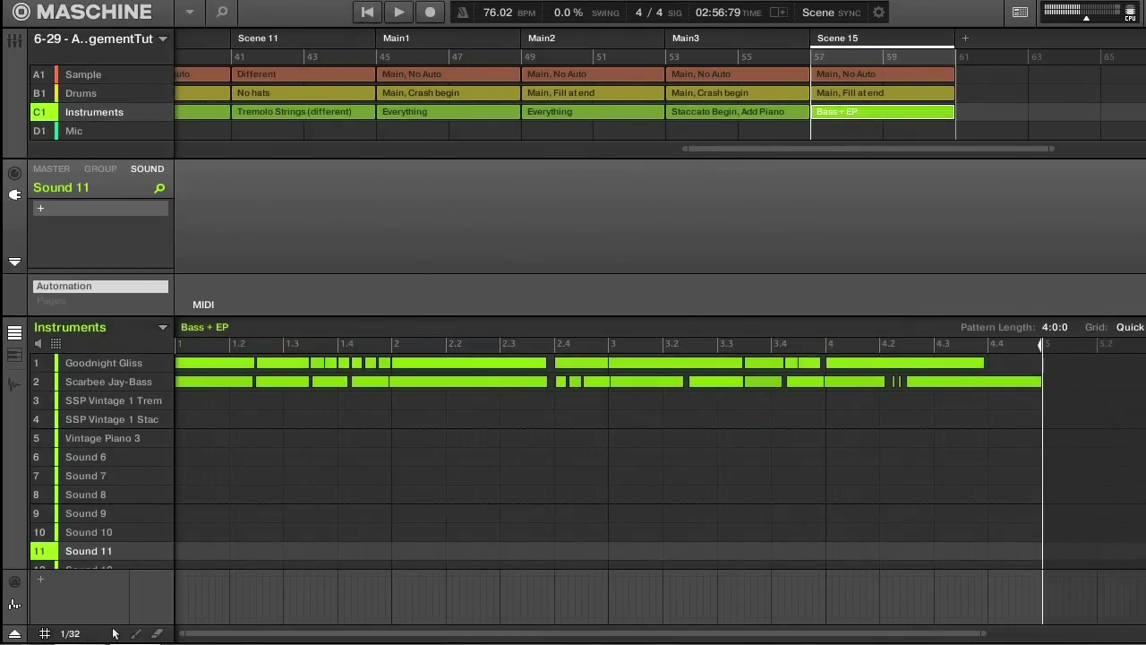
Step: Rename Scene 15 as Main4 and duplicate it
{"action": "scroll", "coordinate": [743, 147], "scroll_direction": "right", "scroll_amount": 5}
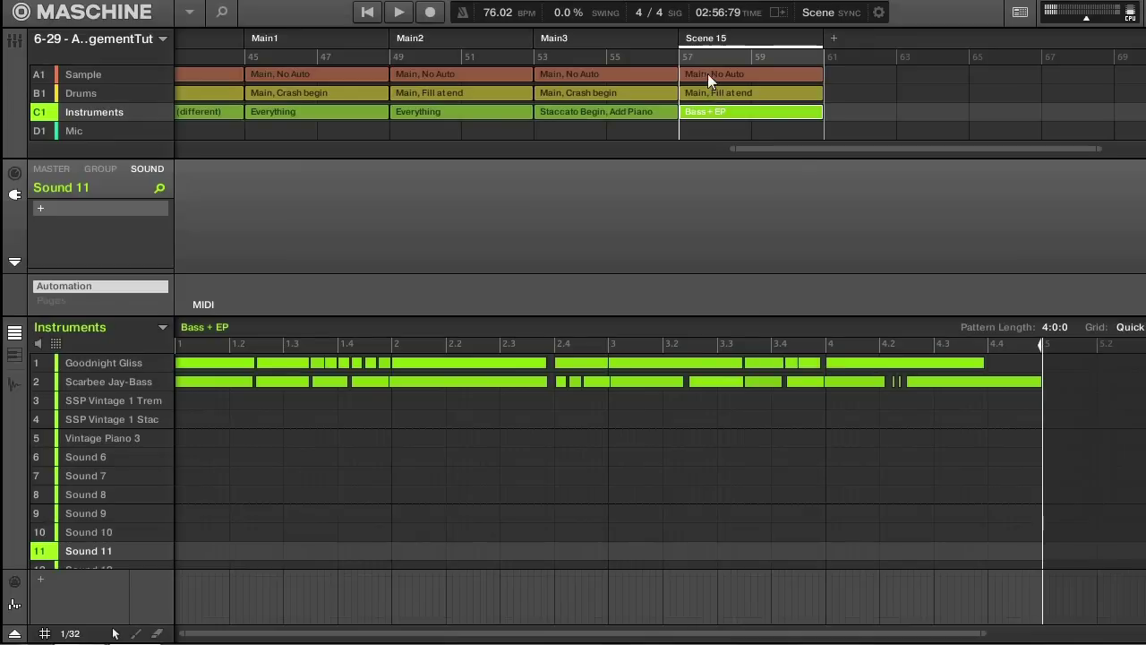
{"action": "scroll", "coordinate": [811, 150], "scroll_direction": "right", "scroll_amount": 1}
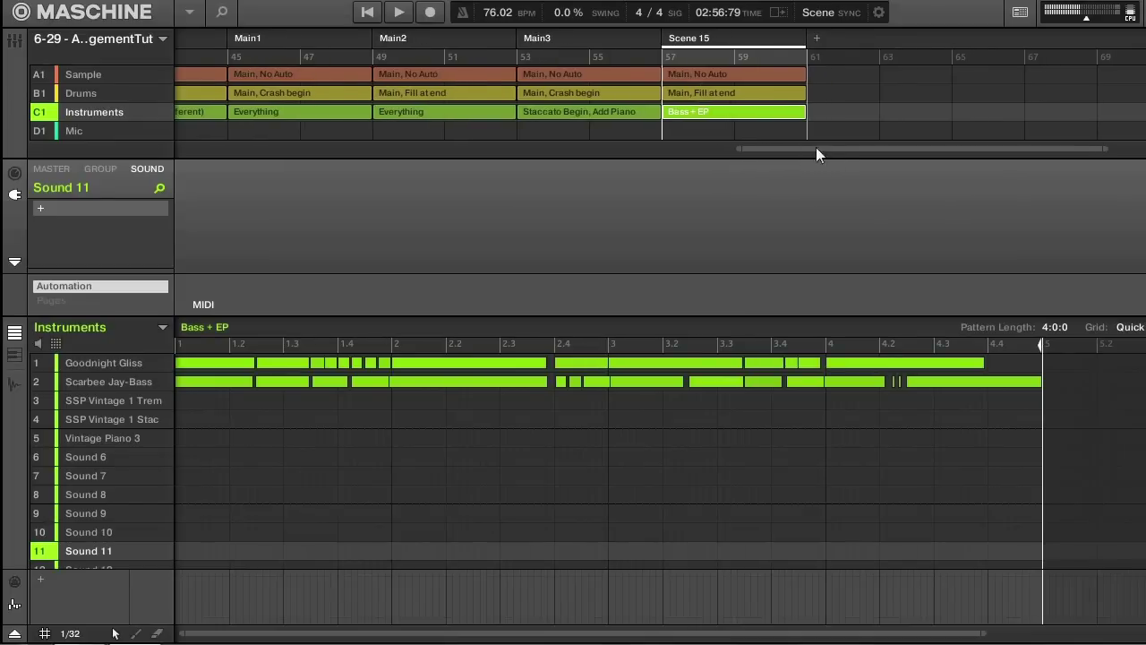
{"action": "double_click", "coordinate": [690, 40]}
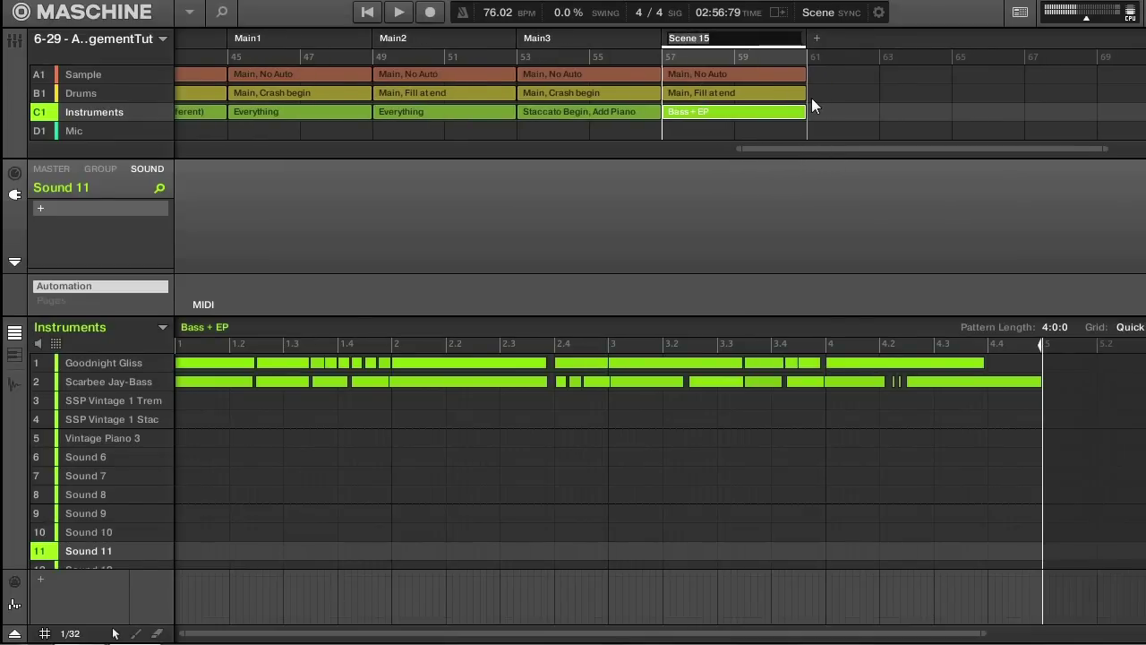
{"action": "type", "text": "Main4"}
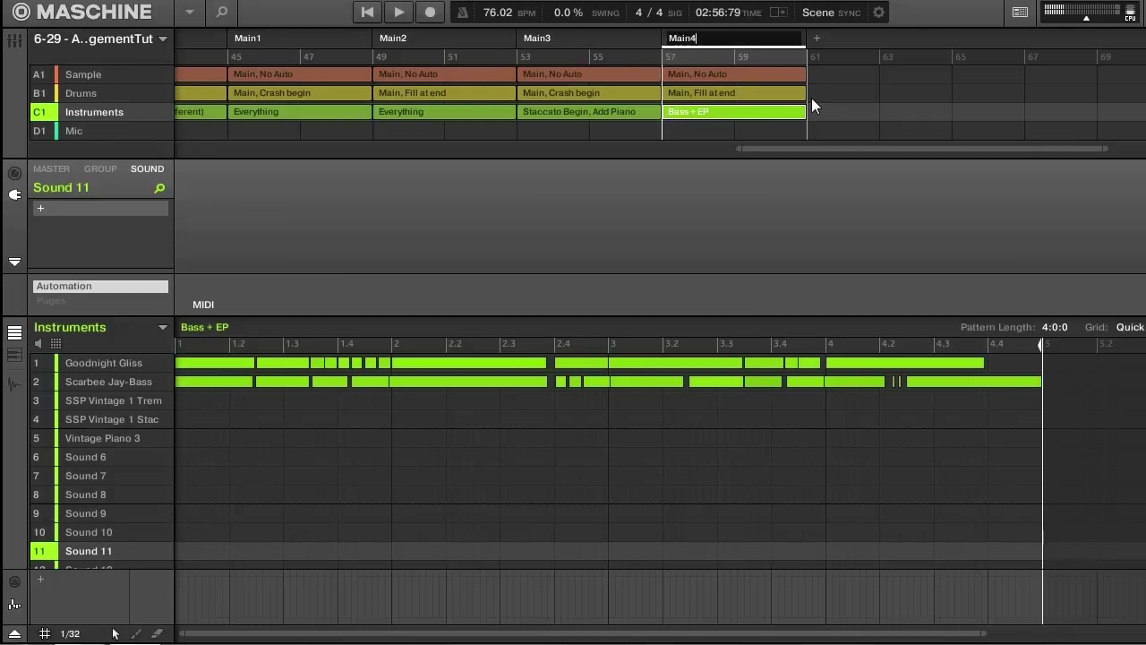
{"action": "key", "text": "Return"}
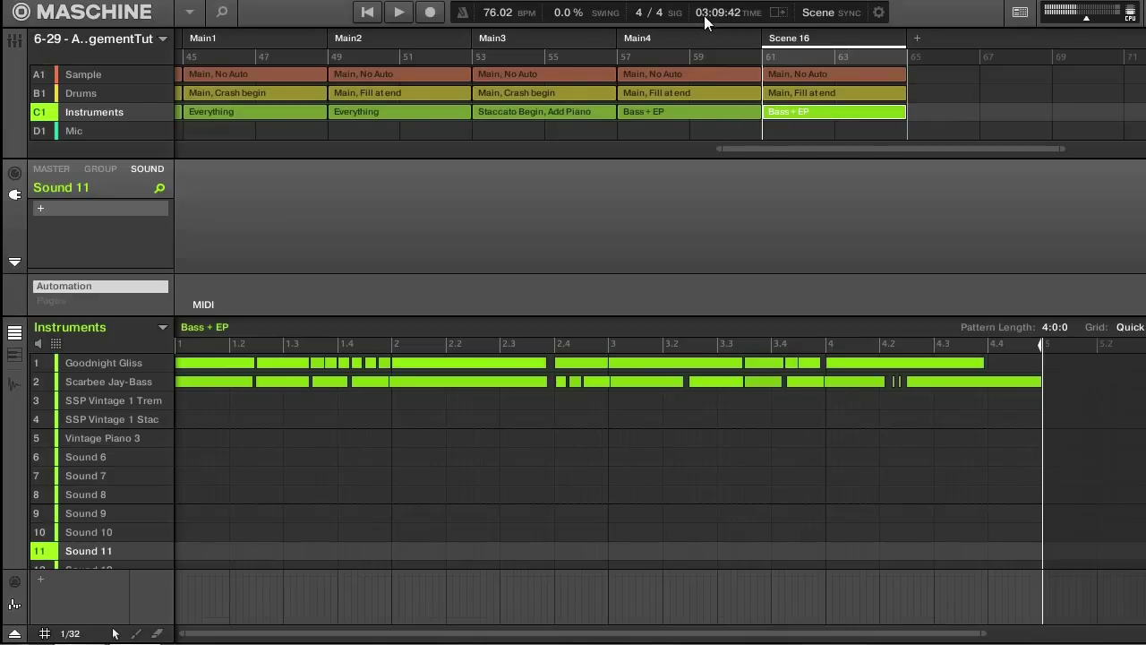
{"action": "mouse_move", "coordinate": [790, 150]}
{"action": "left_mouse_down"}
{"action": "mouse_move", "coordinate": [767, 150]}
{"action": "mouse_move", "coordinate": [823, 149]}
{"action": "mouse_move", "coordinate": [779, 146]}
{"action": "left_mouse_up"}
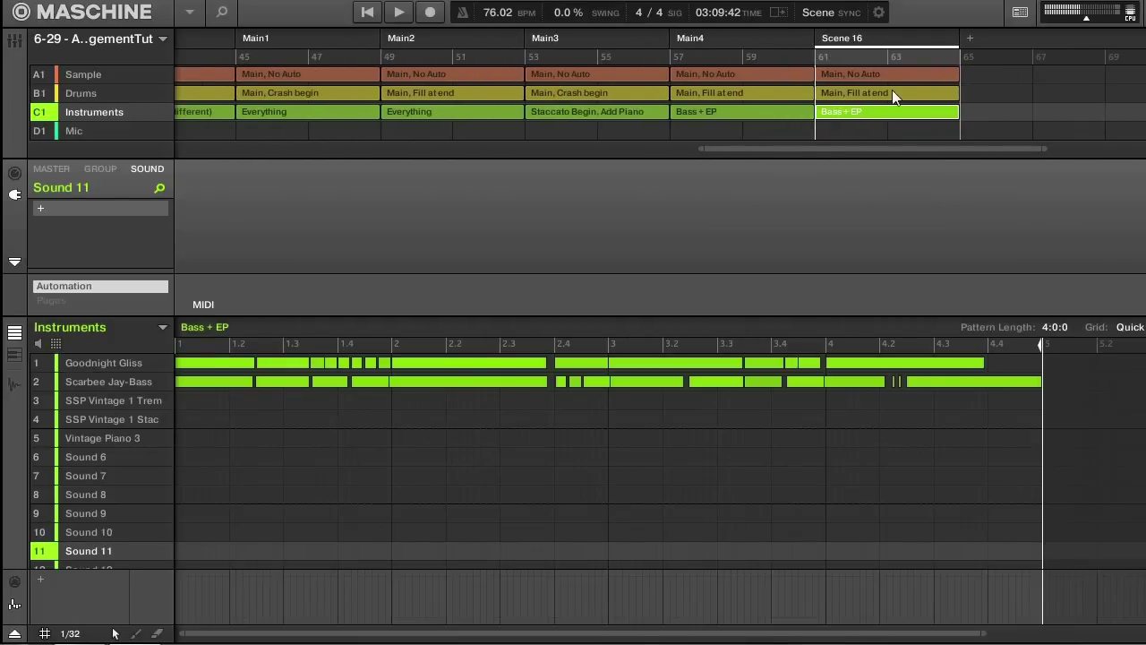
{"action": "left_click", "coordinate": [718, 14]}
{"action": "left_click", "coordinate": [731, 13]}
Step: Rename Scene 16 as Ending
{"action": "left_click_drag", "start_coordinate": [776, 148], "coordinate": [821, 148]}
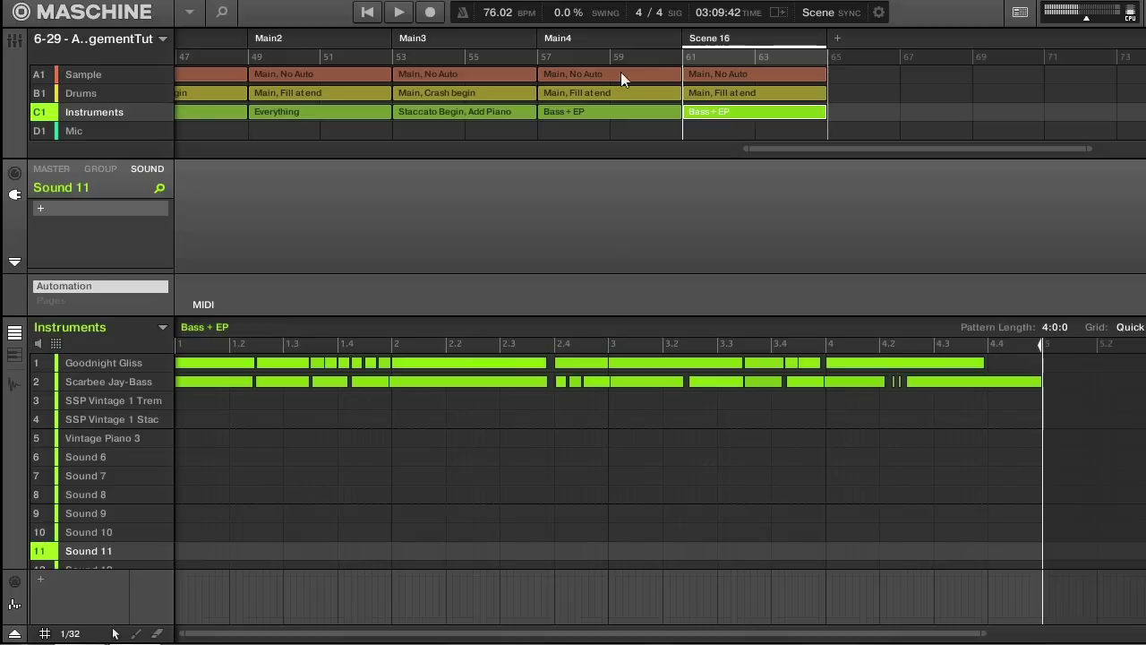
{"action": "double_click", "coordinate": [713, 38]}
{"action": "type", "text": "Ending"}
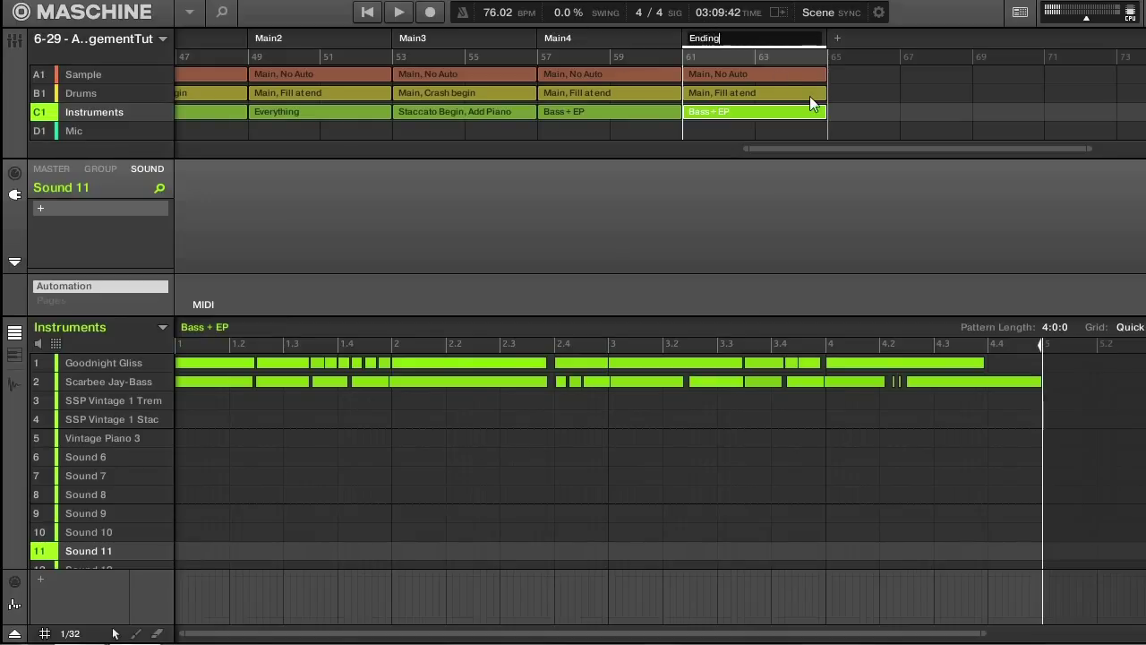
{"action": "key", "text": "Return"}
Step: Assign the "Ending" Sample pattern and the "Ending" Drums pattern to the Ending scene
{"action": "left_click", "coordinate": [767, 74]}
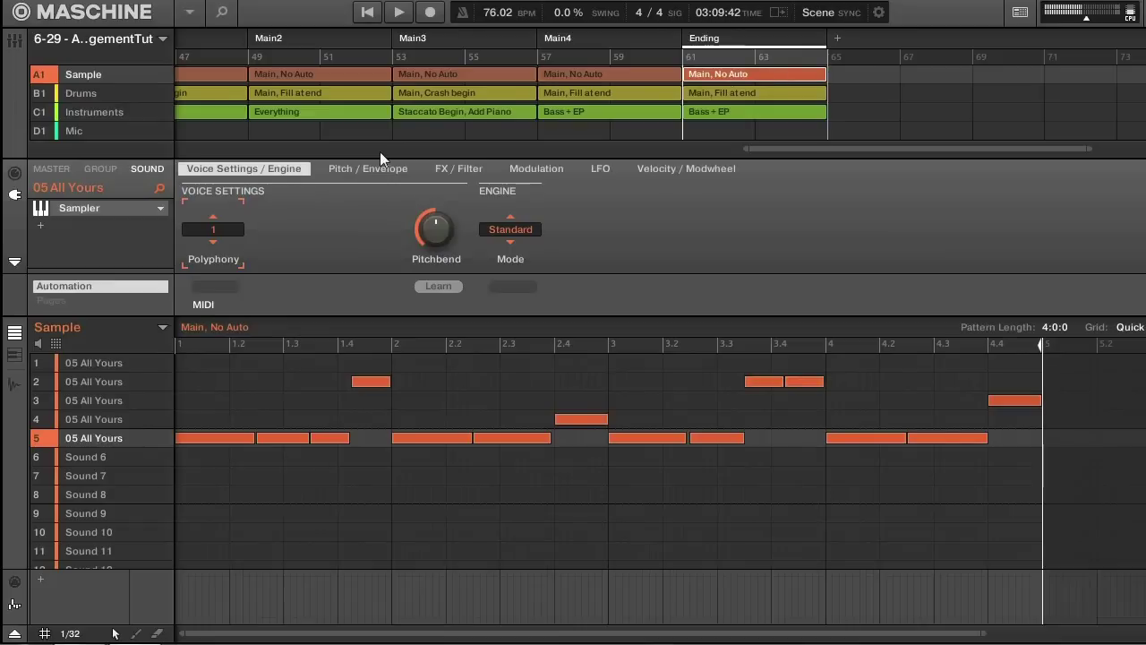
{"action": "left_click", "coordinate": [162, 329]}
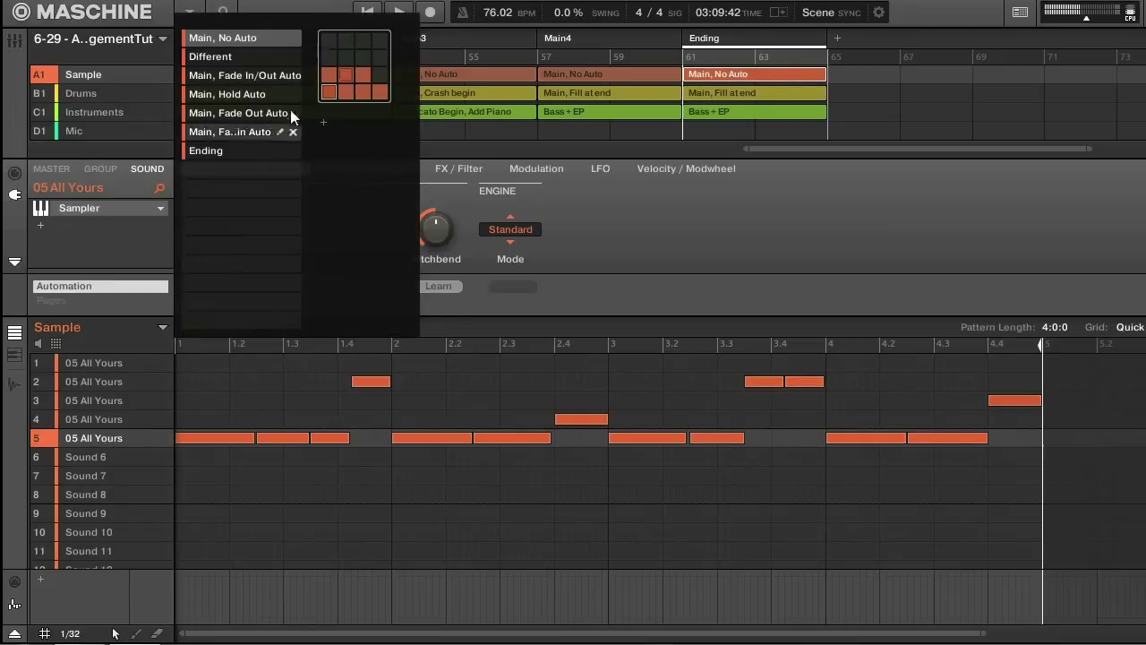
{"action": "left_click", "coordinate": [221, 149]}
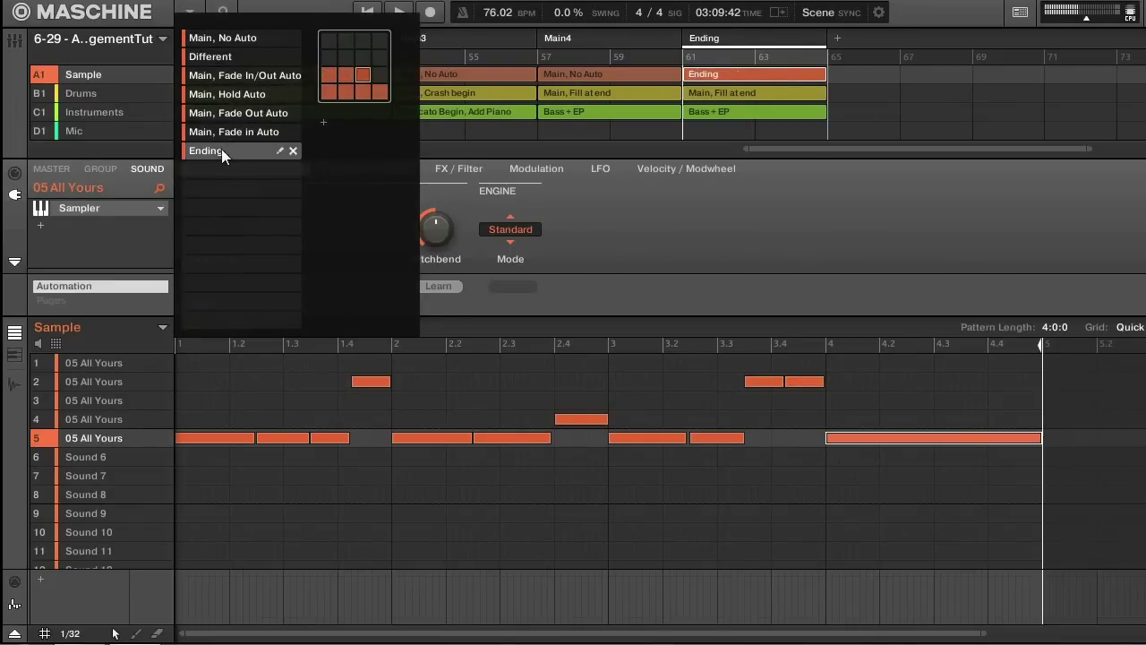
{"action": "left_click", "coordinate": [718, 92]}
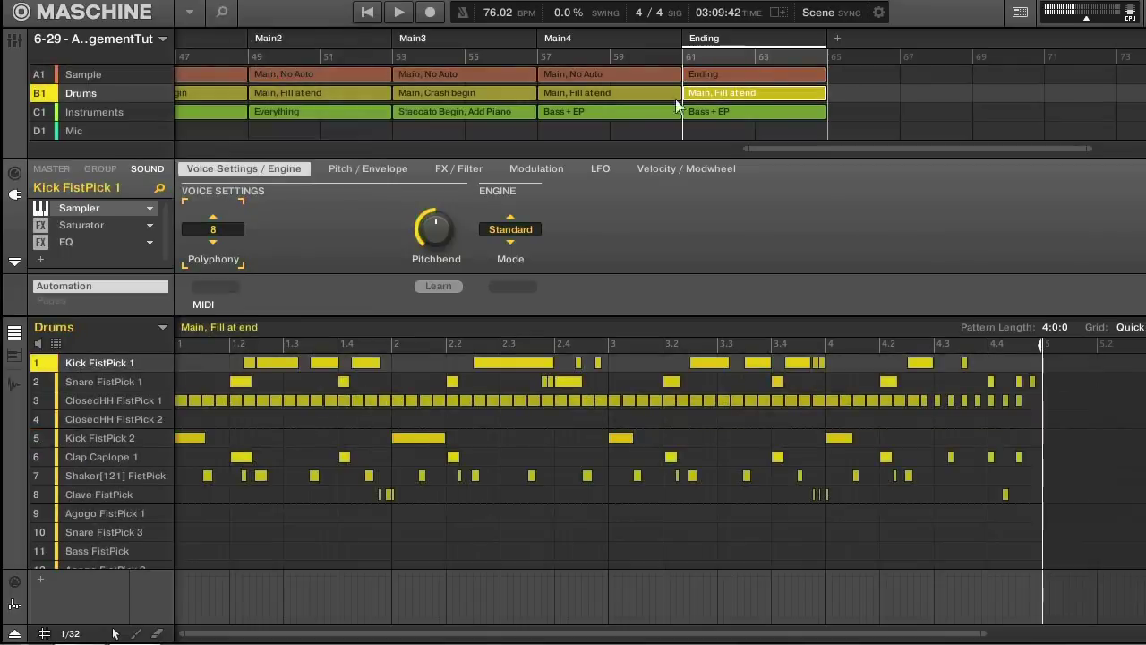
{"action": "left_click", "coordinate": [162, 328]}
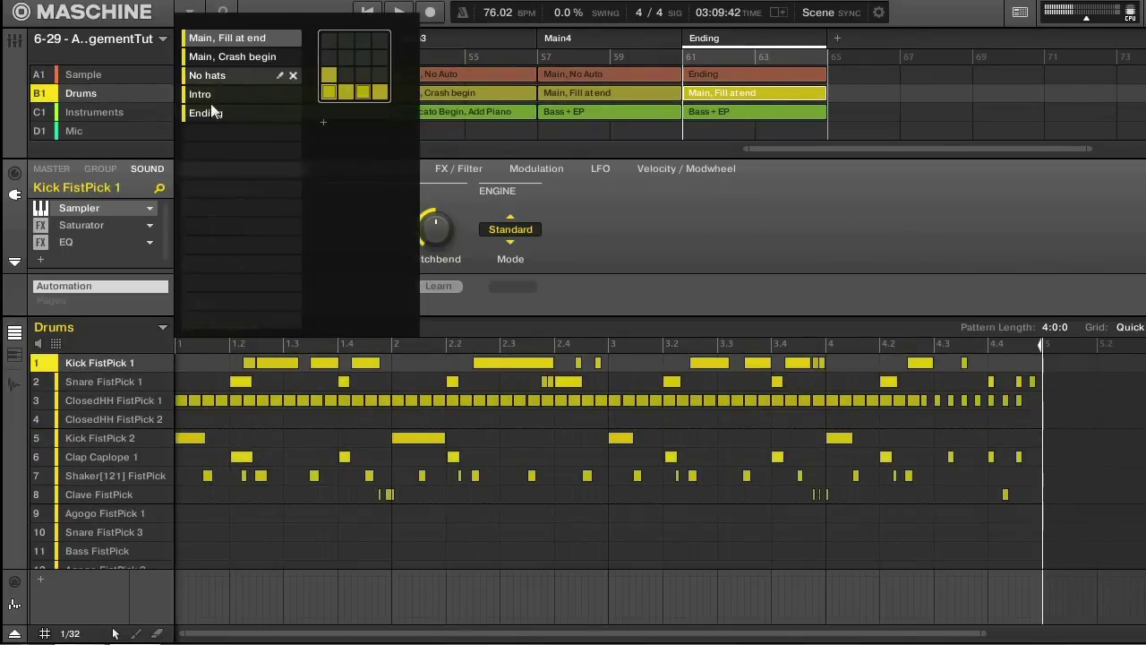
{"action": "left_click", "coordinate": [208, 116]}
Step: Assign the "Ending" Instruments pattern to the Ending scene and review the notes in the scene's patterns
{"action": "left_click", "coordinate": [753, 113]}
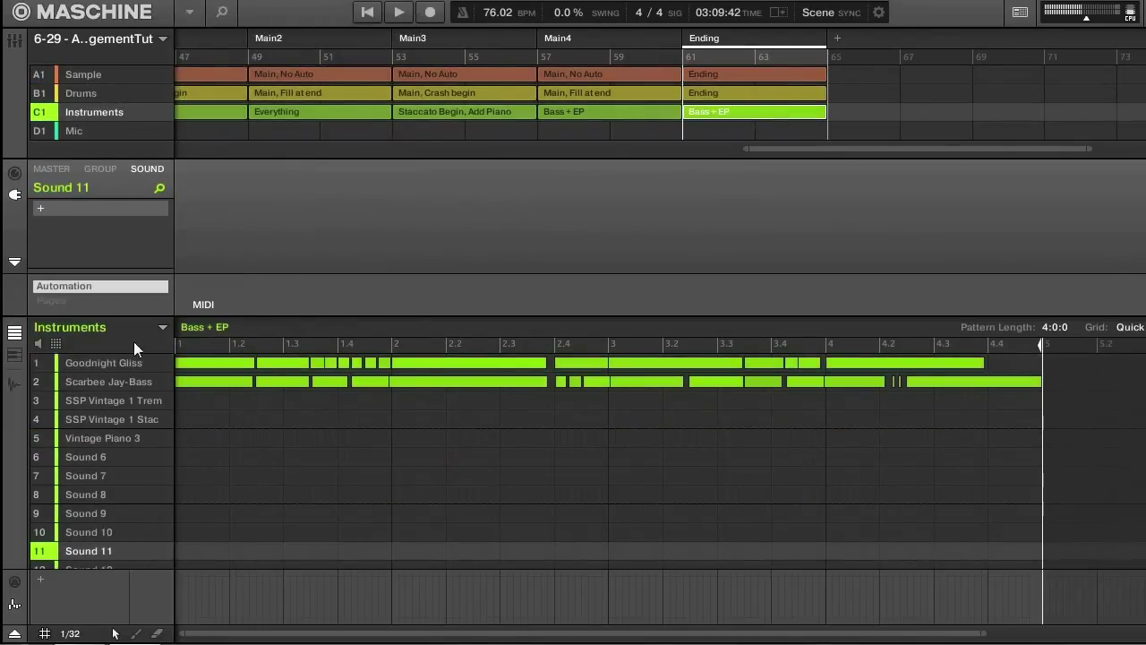
{"action": "left_click", "coordinate": [160, 336]}
{"action": "left_click", "coordinate": [215, 188]}
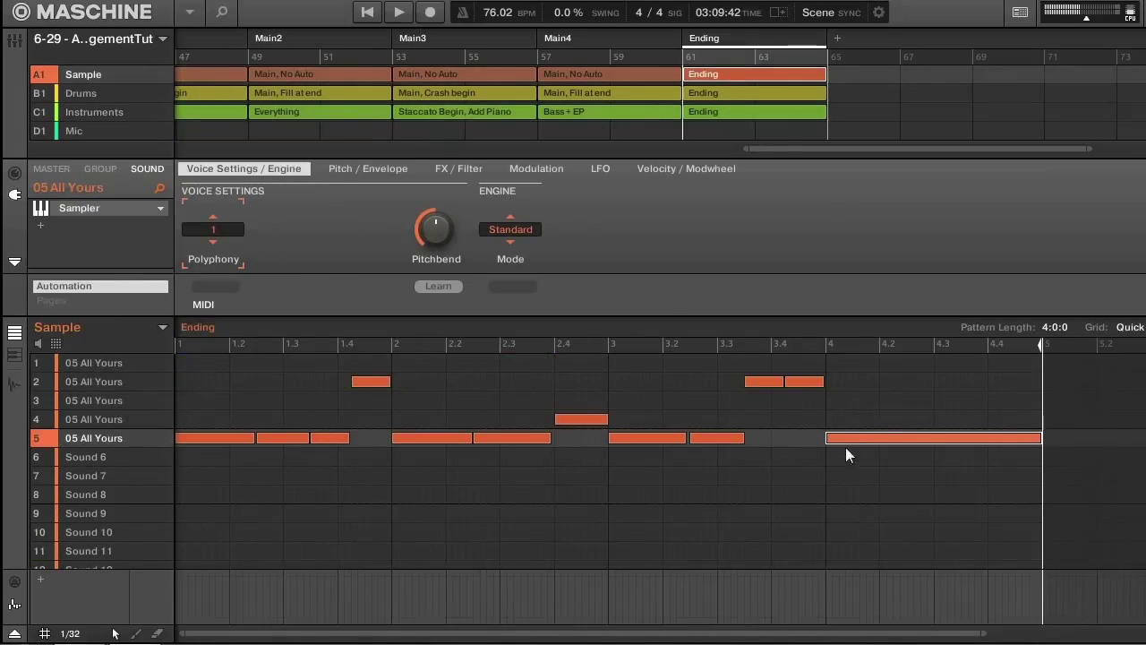
{"action": "left_click", "coordinate": [753, 93]}
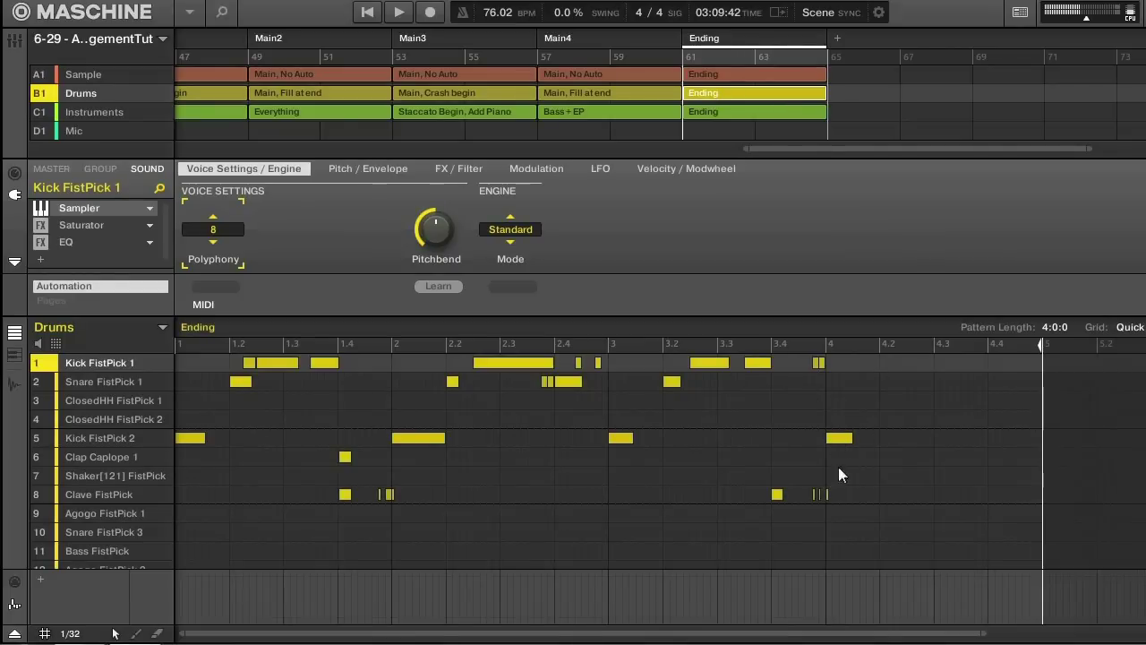
{"action": "left_click", "coordinate": [721, 112]}
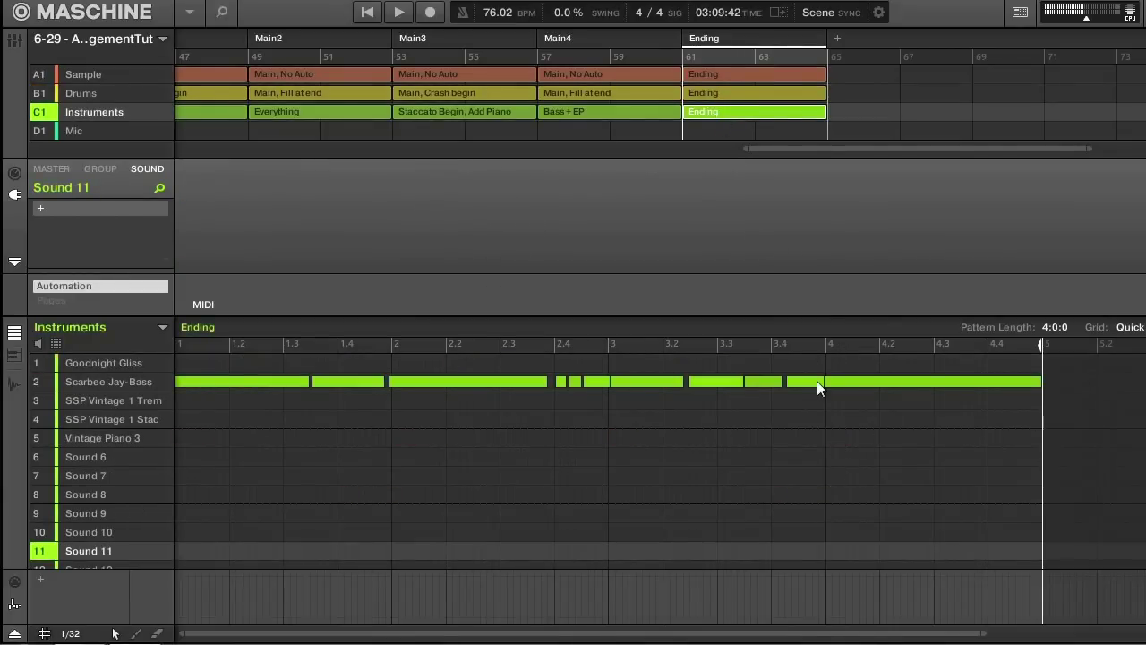